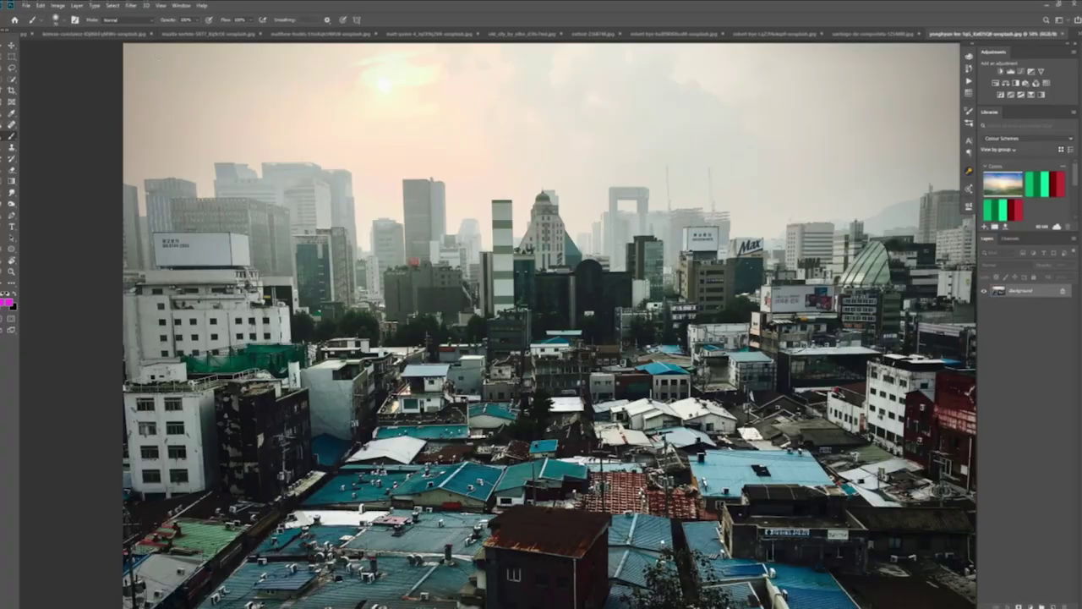
Create a new untitled document
{"action": "left_click", "coordinate": [23, 6]}
{"action": "left_click", "coordinate": [42, 17]}
{"action": "left_click", "coordinate": [582, 374]}
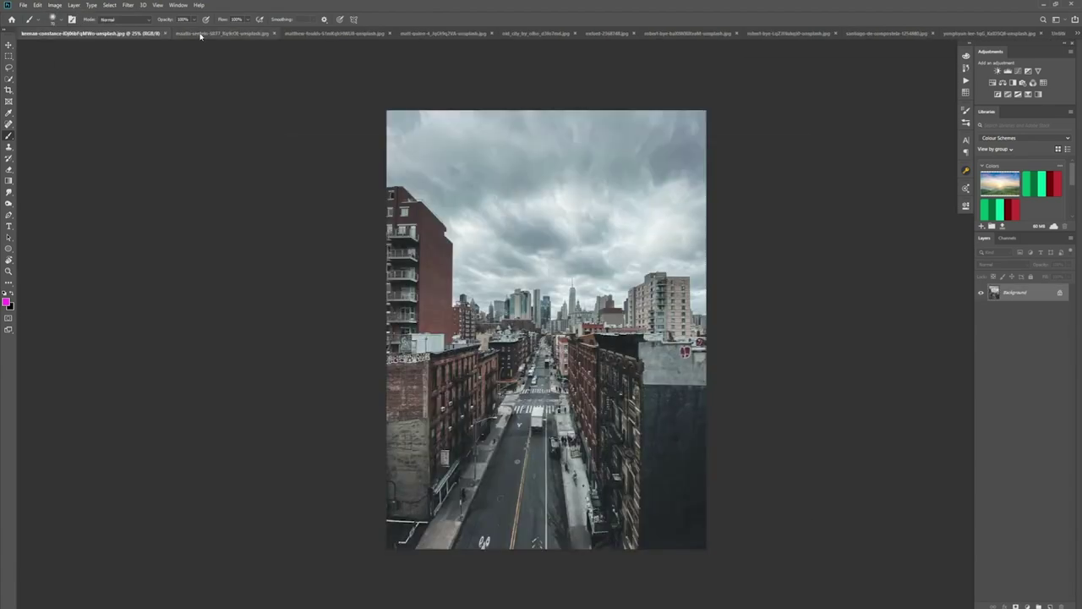
Go through the open city photos and copy the whole image of one of them
{"action": "left_click", "coordinate": [376, 34]}
{"action": "left_click", "coordinate": [538, 35]}
{"action": "left_click", "coordinate": [624, 36]}
{"action": "left_click", "coordinate": [703, 36]}
{"action": "key", "text": "ctrl+a"}
Paste the copied city photo into the new untitled document and transform its size and position
{"action": "left_click", "coordinate": [1058, 34]}
{"action": "key", "text": "ctrl+v"}
{"action": "key", "text": "ctrl+t"}
{"action": "left_click_drag", "start_coordinate": [341, 208], "coordinate": [208, 130]}
{"action": "left_click_drag", "start_coordinate": [465, 263], "coordinate": [523, 198]}
{"action": "key", "text": "Return"}
Look through the open city photos to compare their buildings and skylines
{"action": "left_click", "coordinate": [899, 34]}
{"action": "left_click", "coordinate": [848, 35]}
{"action": "left_click", "coordinate": [772, 37]}
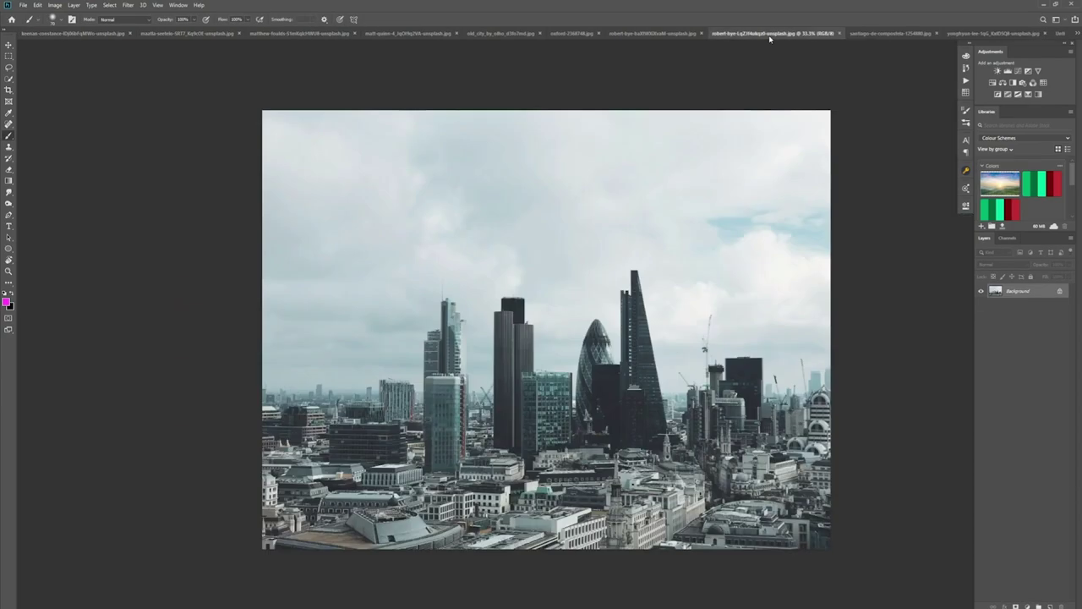
{"action": "left_click", "coordinate": [670, 36]}
{"action": "left_click", "coordinate": [584, 36]}
{"action": "left_click", "coordinate": [640, 34]}
{"action": "left_click", "coordinate": [546, 34]}
{"action": "left_click", "coordinate": [636, 36]}
{"action": "left_click", "coordinate": [481, 36]}
{"action": "left_click", "coordinate": [405, 37]}
{"action": "left_click", "coordinate": [311, 37]}
{"action": "left_click", "coordinate": [203, 38]}
{"action": "left_click", "coordinate": [450, 35]}
Select the bright sky in the portrait photo of the tall tower with Color Range, using sampled colors at fuzziness 62
{"action": "left_click", "coordinate": [314, 36]}
{"action": "left_click", "coordinate": [105, 5]}
{"action": "left_click", "coordinate": [127, 92]}
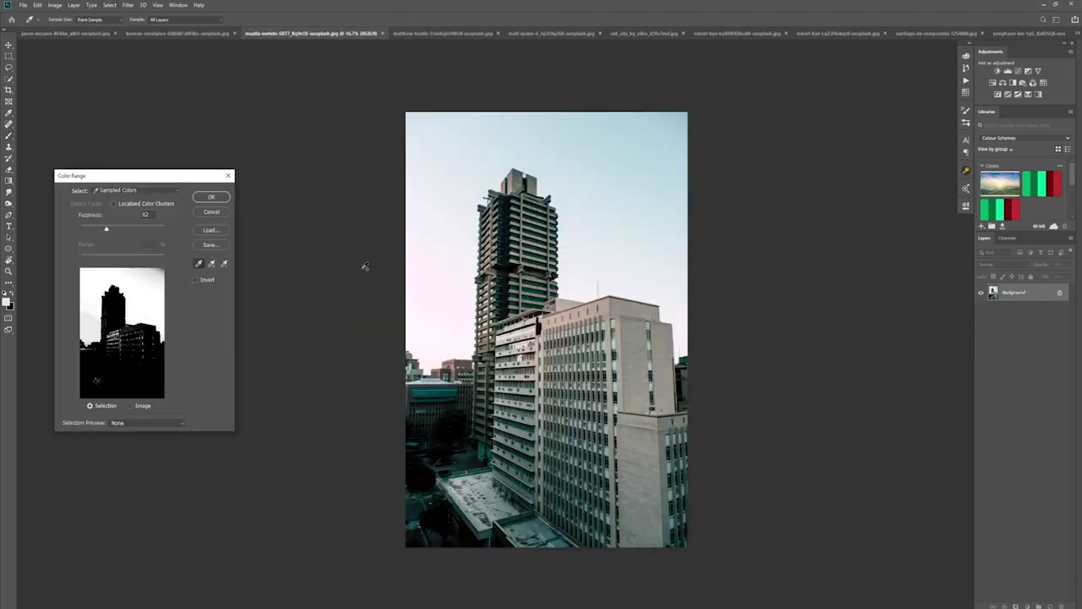
{"action": "key", "text": "Return"}
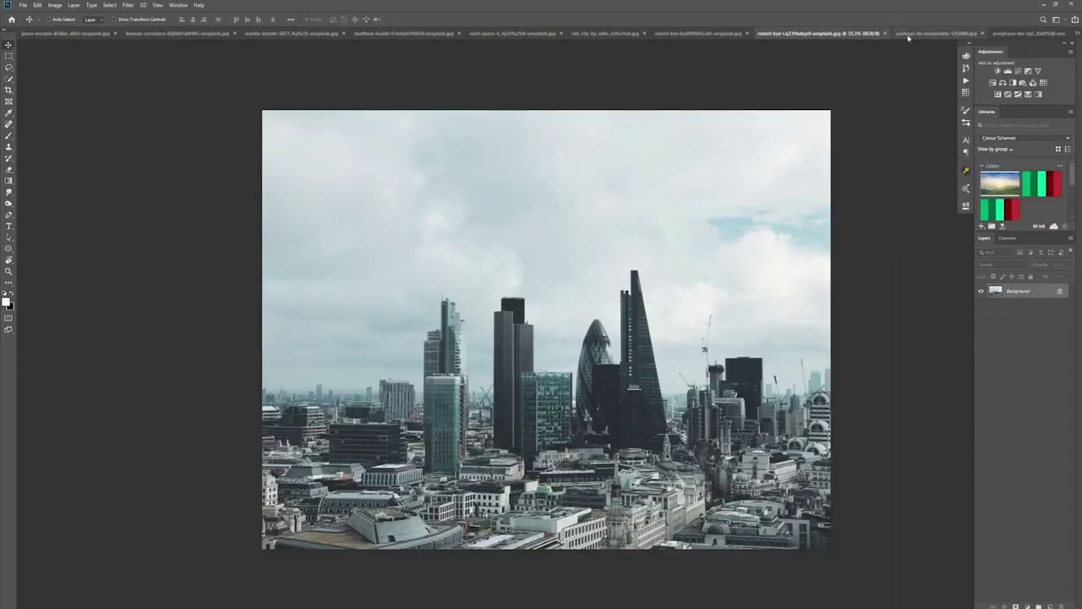
Bring up the cloudy sunset photo of graffiti-covered rooftops and examine its rooflines up close
{"action": "left_click", "coordinate": [1077, 33]}
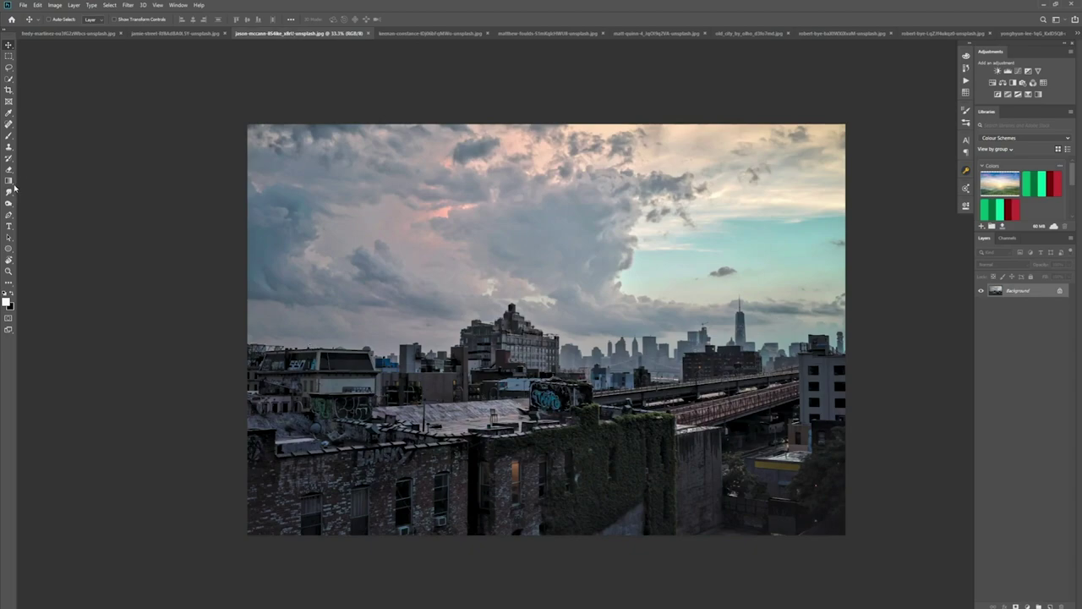
{"action": "left_click", "coordinate": [8, 214]}
{"action": "key", "text": "ctrl+plus"}
{"action": "key", "text": "ctrl+plus"}
{"action": "key", "text": "ctrl+plus"}
{"action": "left_click_drag", "start_coordinate": [201, 421], "coordinate": [531, 407]}
{"action": "key", "text": "ctrl+minus"}
{"action": "key", "text": "ctrl+minus"}
{"action": "key", "text": "ctrl+minus"}
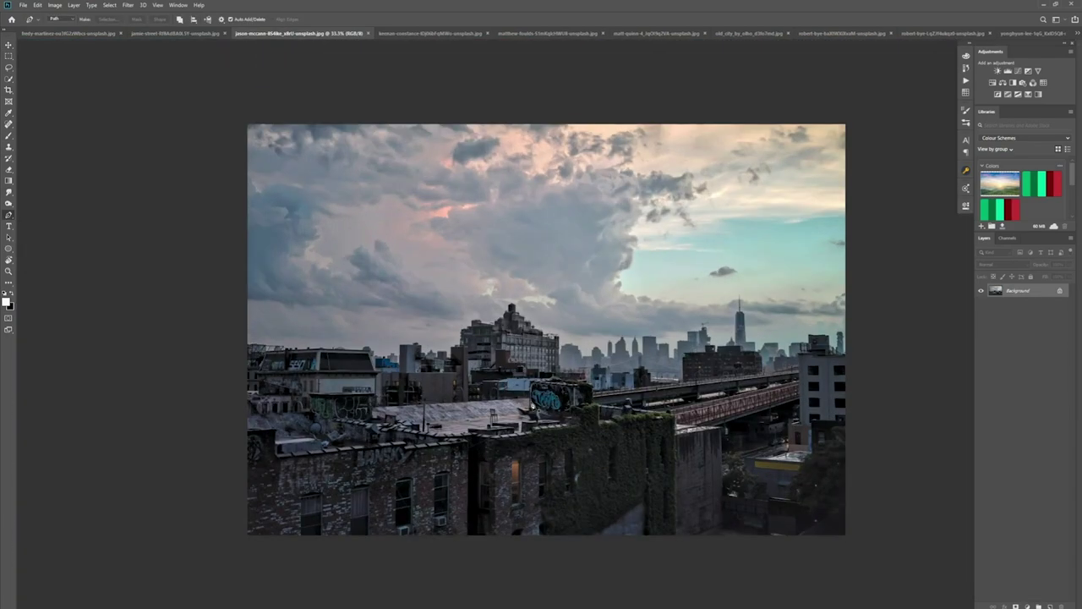
{"action": "key", "text": "ctrl+plus"}
{"action": "key", "text": "ctrl+plus"}
{"action": "key", "text": "ctrl+plus"}
{"action": "key", "text": "ctrl+plus"}
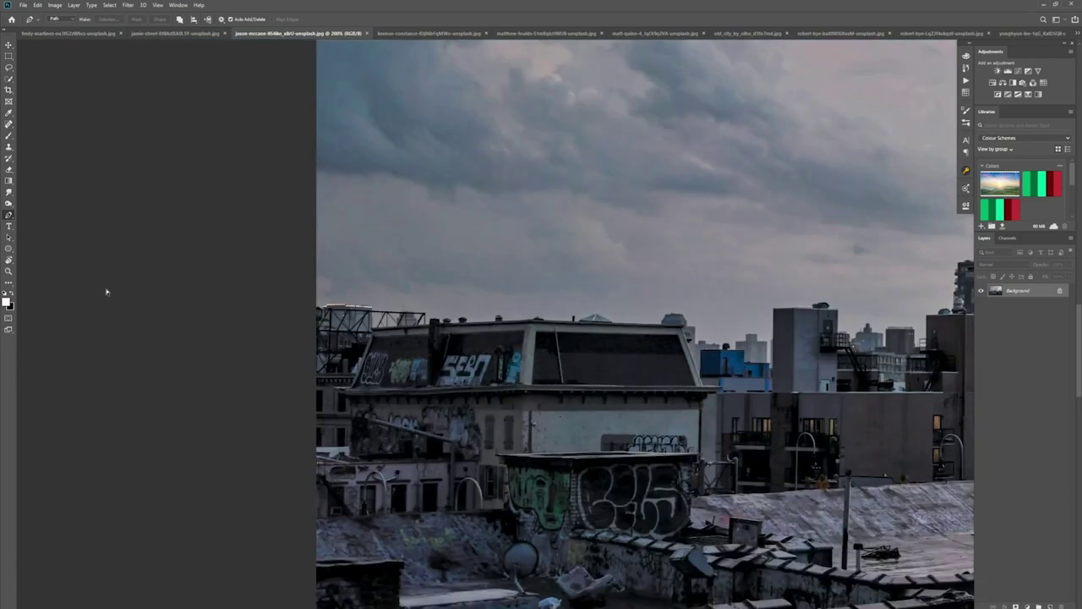
{"action": "key", "text": "ctrl+minus"}
{"action": "key", "text": "ctrl+minus"}
{"action": "key", "text": "ctrl+minus"}
{"action": "key", "text": "ctrl+minus"}
{"action": "key", "text": "ctrl+minus"}
Compare the red, green and blue channels of the rooftop photo for contrast between buildings and sky
{"action": "left_click", "coordinate": [1007, 239]}
{"action": "left_click", "coordinate": [987, 276]}
{"action": "left_click", "coordinate": [987, 288]}
{"action": "left_click", "coordinate": [987, 276]}
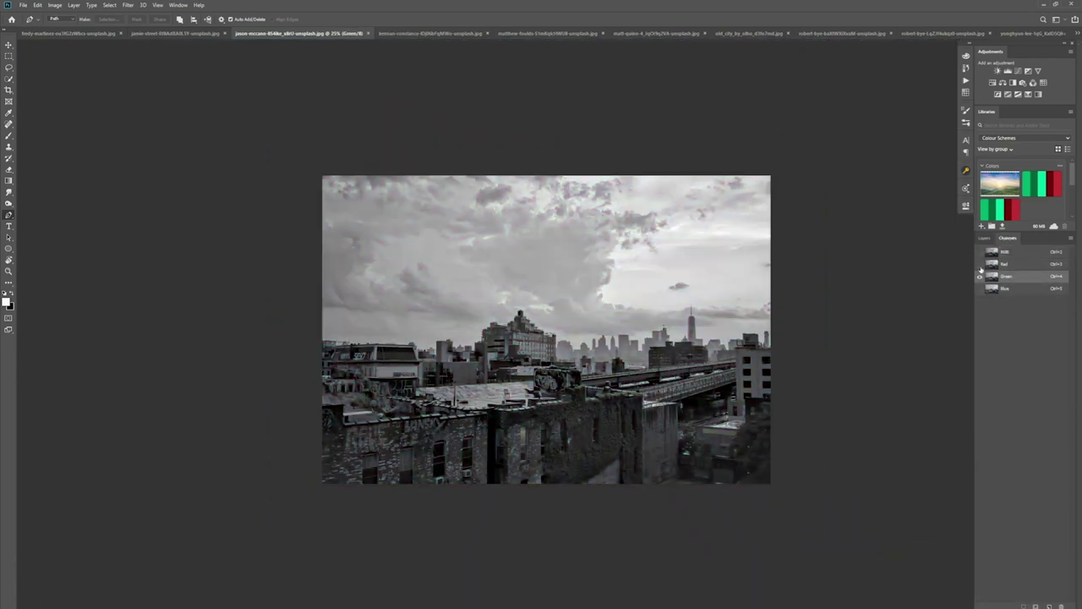
{"action": "left_click", "coordinate": [1005, 264]}
{"action": "left_click", "coordinate": [1012, 253]}
{"action": "left_click", "coordinate": [1011, 264]}
{"action": "left_click", "coordinate": [1012, 275]}
{"action": "left_click", "coordinate": [1016, 288]}
{"action": "left_click", "coordinate": [1008, 252]}
{"action": "left_click", "coordinate": [984, 239]}
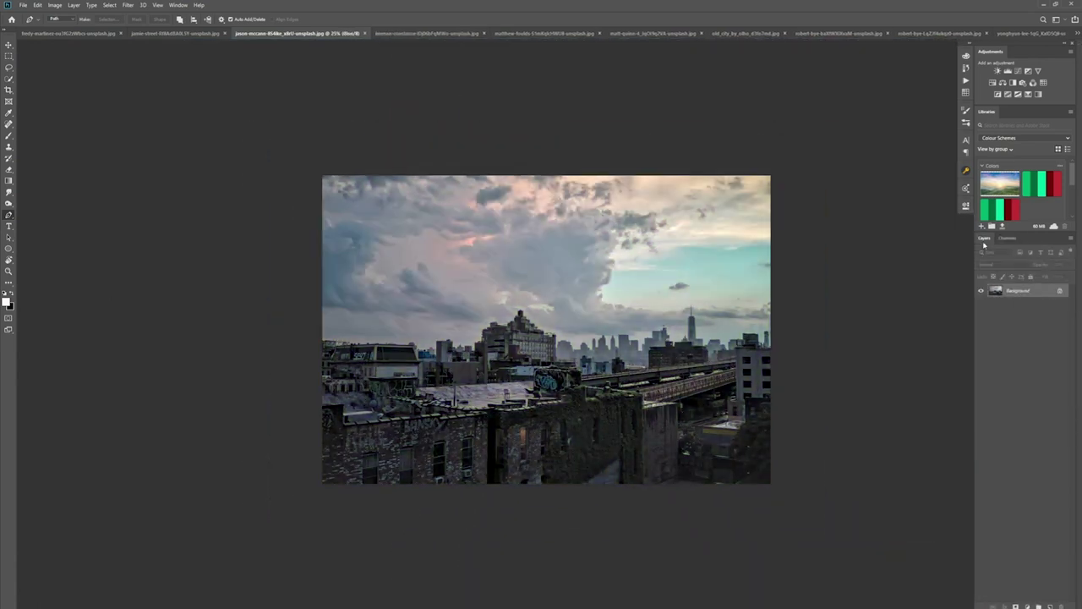
Try to trace the roofline at the photo's left edge with the Magnetic Lasso
{"action": "key", "text": "ctrl+plus"}
{"action": "key", "text": "ctrl+plus"}
{"action": "key", "text": "ctrl+plus"}
{"action": "key", "text": "ctrl+plus"}
{"action": "key", "text": "ctrl+plus"}
{"action": "left_click_drag", "start_coordinate": [397, 421], "coordinate": [466, 470]}
{"action": "right_click", "coordinate": [10, 68]}
{"action": "left_click", "coordinate": [51, 85]}
{"action": "left_click", "coordinate": [224, 303]}
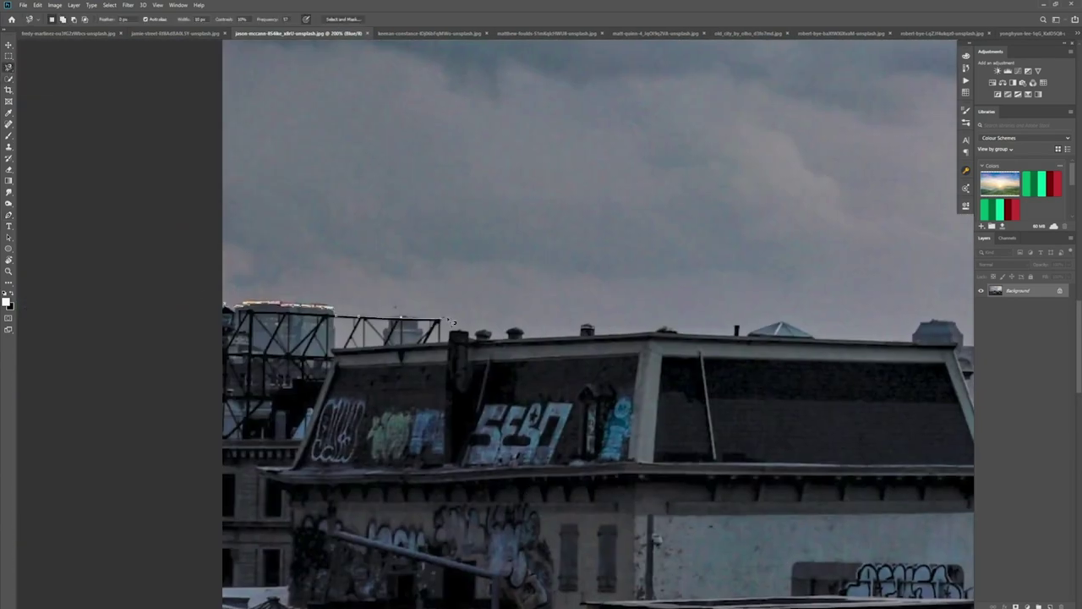
{"action": "key", "text": "Escape"}
Start a Pen path at the photo's left edge, following the metal scaffolding and the dark chimney of the graffiti building
{"action": "left_click", "coordinate": [9, 216]}
{"action": "left_click", "coordinate": [226, 311]}
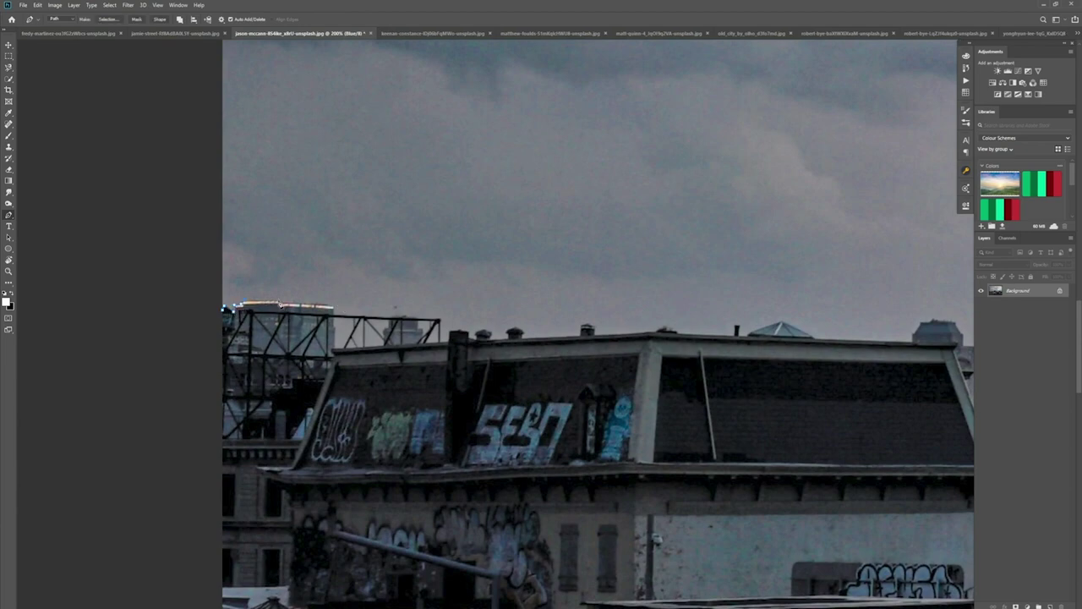
{"action": "left_click", "coordinate": [440, 319]}
{"action": "left_click", "coordinate": [441, 340]}
{"action": "left_click", "coordinate": [450, 339]}
{"action": "left_click", "coordinate": [450, 331]}
{"action": "left_click", "coordinate": [468, 331]}
{"action": "left_click", "coordinate": [469, 340]}
{"action": "left_click", "coordinate": [479, 330]}
Continue the Pen path along the flat roof of the graffiti building
{"action": "left_click_drag", "start_coordinate": [567, 305], "coordinate": [310, 271]}
{"action": "left_click", "coordinate": [256, 298]}
{"action": "left_click", "coordinate": [330, 295]}
{"action": "left_click", "coordinate": [477, 295]}
{"action": "left_click", "coordinate": [657, 305]}
Trace the Pen path over the low distant buildings between the graffiti building and the grey block
{"action": "left_click_drag", "start_coordinate": [707, 316], "coordinate": [284, 365]}
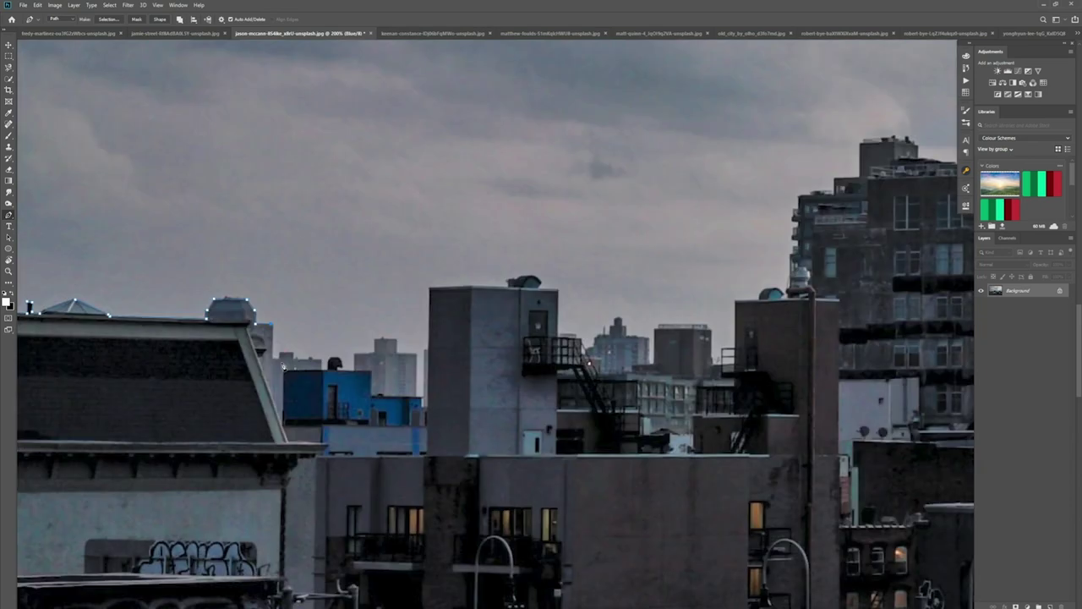
{"action": "left_click", "coordinate": [291, 355]}
{"action": "left_click", "coordinate": [321, 368]}
{"action": "left_click", "coordinate": [328, 368]}
{"action": "left_click", "coordinate": [329, 359]}
{"action": "left_click", "coordinate": [340, 361]}
{"action": "left_click", "coordinate": [341, 368]}
{"action": "left_click", "coordinate": [355, 370]}
{"action": "left_click", "coordinate": [356, 354]}
{"action": "left_click", "coordinate": [374, 353]}
Trace the Pen path around the grey block's roof and vent, past its fire-escape railing to the distant tower
{"action": "left_click", "coordinate": [426, 349]}
{"action": "left_click", "coordinate": [430, 288]}
{"action": "left_click", "coordinate": [470, 285]}
{"action": "left_click", "coordinate": [508, 285]}
{"action": "left_click", "coordinate": [511, 280]}
{"action": "left_click", "coordinate": [577, 334]}
{"action": "left_click", "coordinate": [581, 339]}
{"action": "left_click", "coordinate": [585, 349]}
{"action": "left_click", "coordinate": [592, 348]}
{"action": "left_click", "coordinate": [596, 336]}
Extend the Pen path past the distant apartment block and brown block, up the stepped side of the large building
{"action": "left_click_drag", "start_coordinate": [625, 338], "coordinate": [421, 358]}
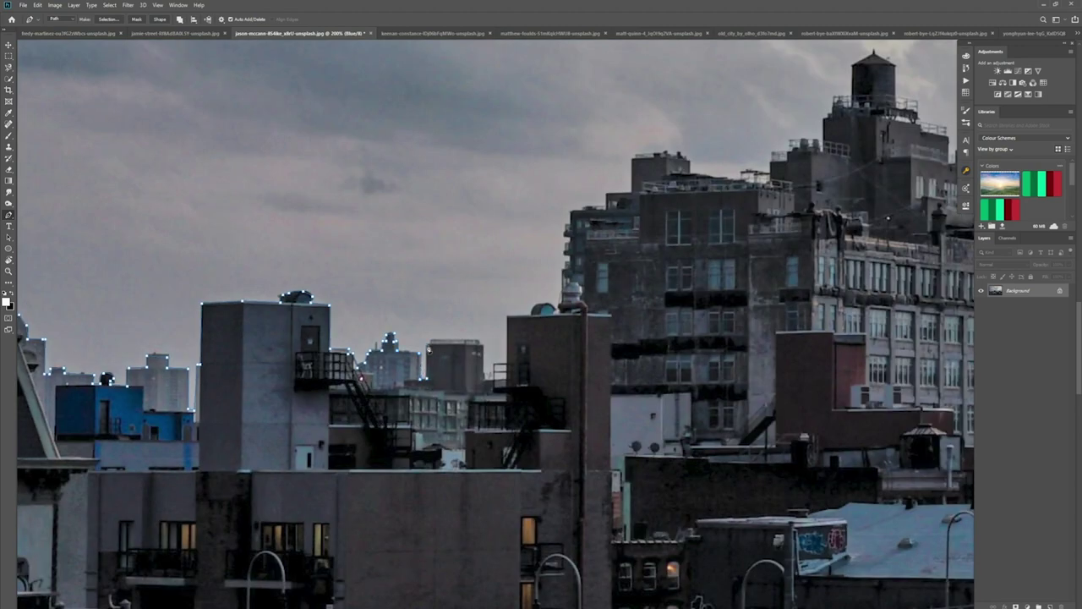
{"action": "mouse_move", "coordinate": [432, 345]}
{"action": "left_mouse_down"}
{"action": "mouse_move", "coordinate": [479, 347]}
{"action": "mouse_move", "coordinate": [492, 384]}
{"action": "left_mouse_up"}
{"action": "left_click", "coordinate": [482, 379]}
{"action": "left_click", "coordinate": [505, 364]}
{"action": "left_click", "coordinate": [508, 316]}
{"action": "mouse_move", "coordinate": [533, 308]}
{"action": "left_mouse_down"}
{"action": "mouse_move", "coordinate": [560, 302]}
{"action": "mouse_move", "coordinate": [564, 253]}
{"action": "mouse_move", "coordinate": [603, 245]}
{"action": "mouse_move", "coordinate": [607, 200]}
{"action": "mouse_move", "coordinate": [607, 216]}
{"action": "mouse_move", "coordinate": [609, 200]}
{"action": "mouse_move", "coordinate": [631, 197]}
{"action": "mouse_move", "coordinate": [394, 327]}
{"action": "left_mouse_up"}
{"action": "left_click", "coordinate": [607, 194]}
{"action": "left_click", "coordinate": [632, 159]}
Trace the Pen path over the small rooftop box on the left part of the large stepped building
{"action": "key", "text": "ctrl+minus"}
{"action": "key", "text": "ctrl+minus"}
{"action": "left_click_drag", "start_coordinate": [473, 334], "coordinate": [392, 336]}
{"action": "key", "text": "ctrl+plus"}
{"action": "key", "text": "ctrl+plus"}
{"action": "key", "text": "ctrl+plus"}
{"action": "mouse_move", "coordinate": [203, 373]}
{"action": "left_mouse_down"}
{"action": "mouse_move", "coordinate": [475, 406]}
{"action": "mouse_move", "coordinate": [484, 486]}
{"action": "left_mouse_up"}
{"action": "left_click", "coordinate": [332, 373]}
{"action": "left_click", "coordinate": [383, 370]}
{"action": "left_click", "coordinate": [393, 373]}
{"action": "left_click", "coordinate": [397, 370]}
{"action": "left_click", "coordinate": [403, 372]}
{"action": "left_click", "coordinate": [410, 378]}
{"action": "left_click", "coordinate": [415, 383]}
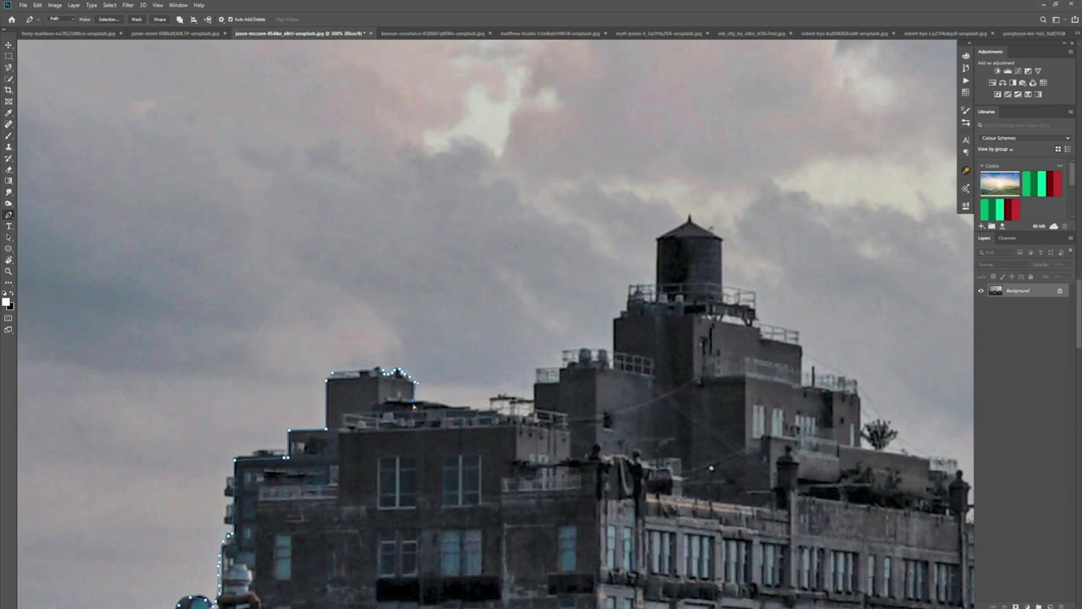
Extend the Pen path across the large building's stepped roof up to its water tower
{"action": "mouse_move", "coordinate": [416, 385]}
{"action": "left_mouse_down"}
{"action": "mouse_move", "coordinate": [432, 407]}
{"action": "mouse_move", "coordinate": [533, 420]}
{"action": "mouse_move", "coordinate": [537, 372]}
{"action": "mouse_move", "coordinate": [564, 356]}
{"action": "mouse_move", "coordinate": [607, 353]}
{"action": "mouse_move", "coordinate": [418, 327]}
{"action": "mouse_move", "coordinate": [464, 245]}
{"action": "mouse_move", "coordinate": [491, 221]}
{"action": "left_mouse_up"}
{"action": "mouse_move", "coordinate": [526, 296]}
{"action": "left_mouse_down"}
{"action": "mouse_move", "coordinate": [558, 303]}
{"action": "mouse_move", "coordinate": [561, 333]}
{"action": "left_mouse_up"}
{"action": "key", "text": "ctrl+0"}
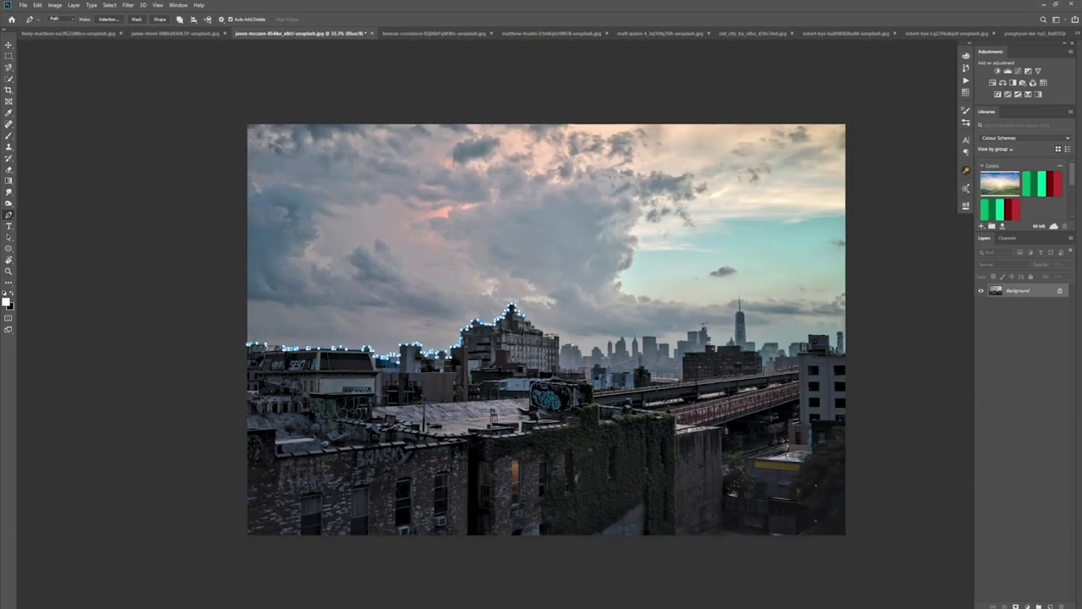
Select the sky with Color Range using sampled colors at fuzziness 47 and hide it with an inverted layer mask
{"action": "left_click", "coordinate": [109, 4]}
{"action": "left_click", "coordinate": [127, 90]}
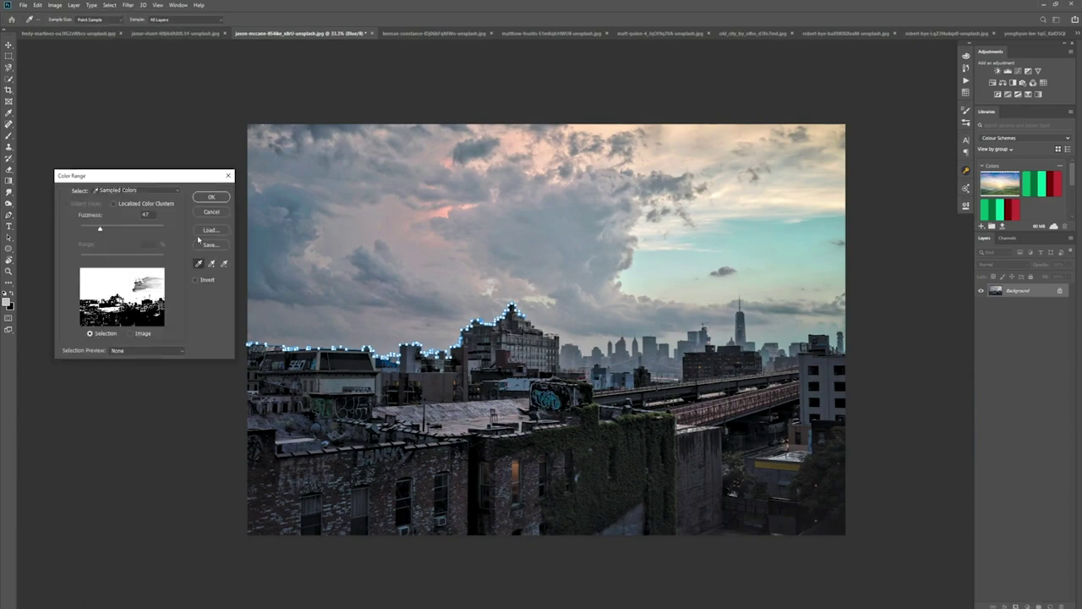
{"action": "left_click", "coordinate": [211, 197]}
{"action": "left_click", "coordinate": [1016, 606], "text": "alt"}
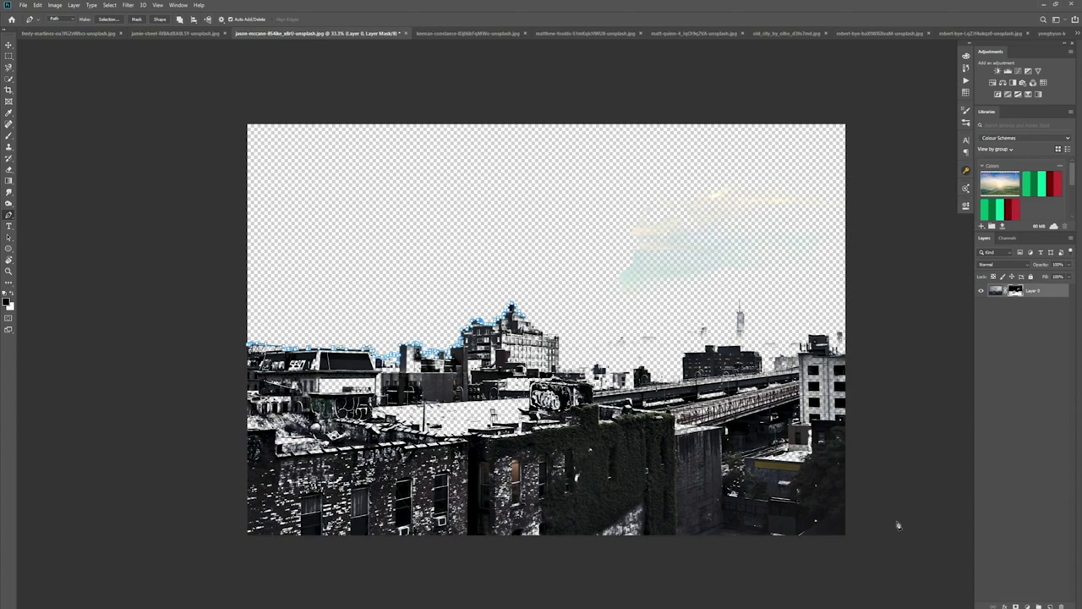
Brush over the lower buildings on the layer mask, and undo both the brushing and the sky mask
{"action": "key", "text": "b"}
{"action": "key", "text": "x"}
{"action": "mouse_move", "coordinate": [734, 451]}
{"action": "left_mouse_down"}
{"action": "mouse_move", "coordinate": [715, 517]}
{"action": "mouse_move", "coordinate": [809, 371]}
{"action": "mouse_move", "coordinate": [520, 394]}
{"action": "mouse_move", "coordinate": [554, 448]}
{"action": "mouse_move", "coordinate": [368, 490]}
{"action": "mouse_move", "coordinate": [314, 380]}
{"action": "mouse_move", "coordinate": [281, 368]}
{"action": "mouse_move", "coordinate": [258, 426]}
{"action": "mouse_move", "coordinate": [373, 428]}
{"action": "mouse_move", "coordinate": [484, 576]}
{"action": "left_mouse_up"}
{"action": "key", "text": "ctrl+z"}
{"action": "key", "text": "ctrl+z"}
{"action": "key", "text": "ctrl+z"}
{"action": "key", "text": "ctrl+z"}
{"action": "key", "text": "ctrl+z"}
{"action": "key", "text": "ctrl+z"}
Extend the Pen path down the large building's stepped roof, from below the water tower to the corner post by the rooftop plants
{"action": "key", "text": "ctrl+plus"}
{"action": "key", "text": "ctrl+plus"}
{"action": "key", "text": "ctrl+plus"}
{"action": "key", "text": "ctrl+plus"}
{"action": "key", "text": "ctrl+plus"}
{"action": "key", "text": "ctrl+plus"}
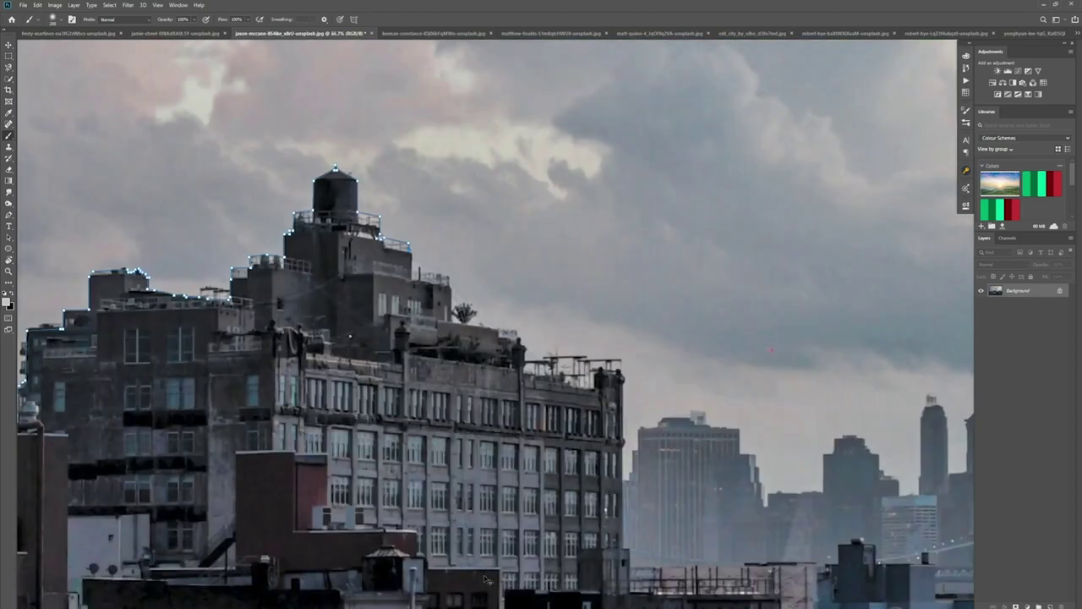
{"action": "left_click", "coordinate": [8, 214]}
{"action": "left_click", "coordinate": [450, 330]}
{"action": "left_click", "coordinate": [477, 346]}
{"action": "left_click", "coordinate": [477, 354]}
{"action": "left_click", "coordinate": [485, 355]}
{"action": "left_click", "coordinate": [486, 350]}
{"action": "left_click", "coordinate": [491, 346]}
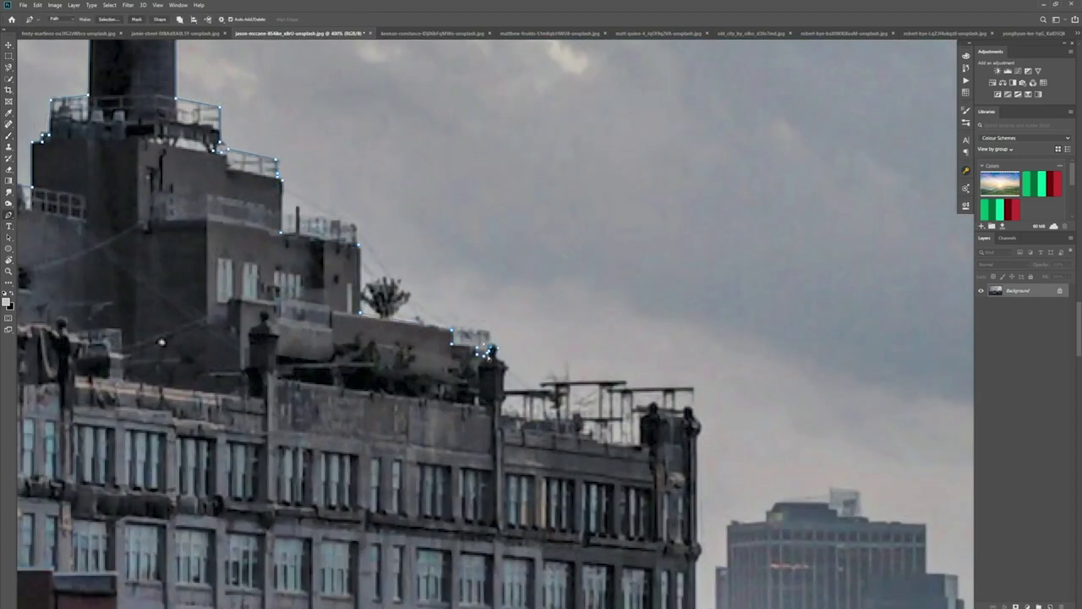
Trace the Pen path along the rooftop frames to the far corner of the large building
{"action": "left_click", "coordinate": [506, 367]}
{"action": "left_click", "coordinate": [505, 389]}
{"action": "left_click", "coordinate": [543, 391]}
{"action": "left_click", "coordinate": [553, 392]}
{"action": "left_click", "coordinate": [555, 386]}
{"action": "left_click", "coordinate": [625, 380]}
{"action": "left_click", "coordinate": [625, 387]}
{"action": "left_click", "coordinate": [694, 388]}
{"action": "left_click", "coordinate": [693, 413]}
{"action": "left_click_drag", "start_coordinate": [667, 415], "coordinate": [309, 256]}
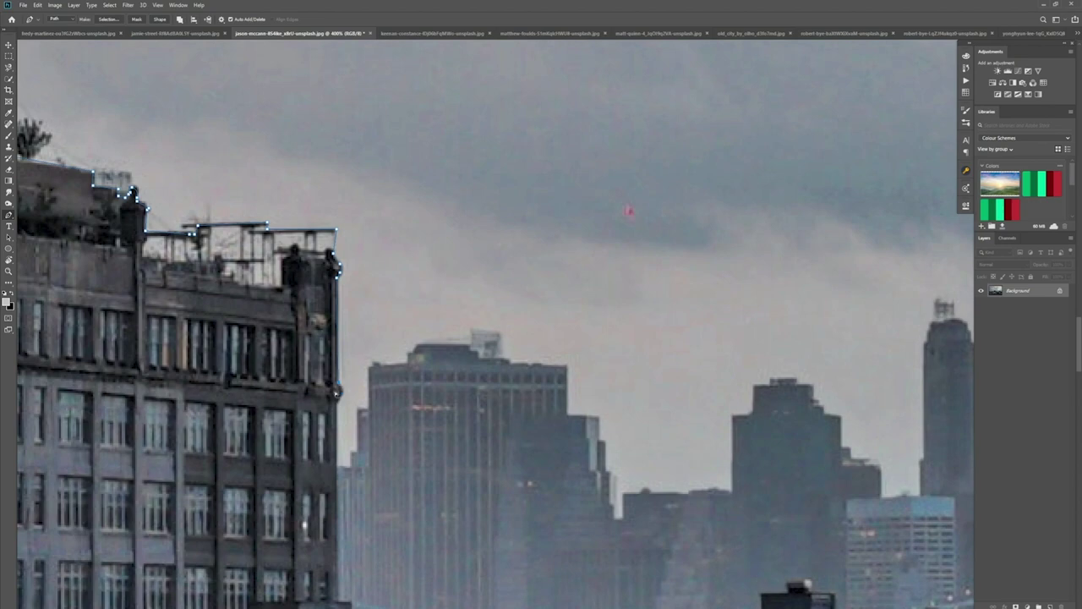
Continue the Pen path down the building's corner and over the stepped roof of the first wide hazy tower
{"action": "left_click", "coordinate": [338, 468]}
{"action": "left_click", "coordinate": [372, 365]}
{"action": "left_click", "coordinate": [407, 364]}
{"action": "left_click", "coordinate": [408, 351]}
{"action": "left_click", "coordinate": [417, 345]}
{"action": "left_click", "coordinate": [469, 346]}
{"action": "left_click", "coordinate": [470, 351]}
{"action": "left_click", "coordinate": [478, 351]}
{"action": "mouse_move", "coordinate": [479, 355]}
{"action": "left_mouse_down"}
{"action": "mouse_move", "coordinate": [359, 251]}
{"action": "mouse_move", "coordinate": [200, 183]}
{"action": "left_mouse_up"}
{"action": "left_click", "coordinate": [231, 188]}
{"action": "left_click", "coordinate": [250, 193]}
{"action": "left_click", "coordinate": [285, 194]}
{"action": "left_click", "coordinate": [318, 246]}
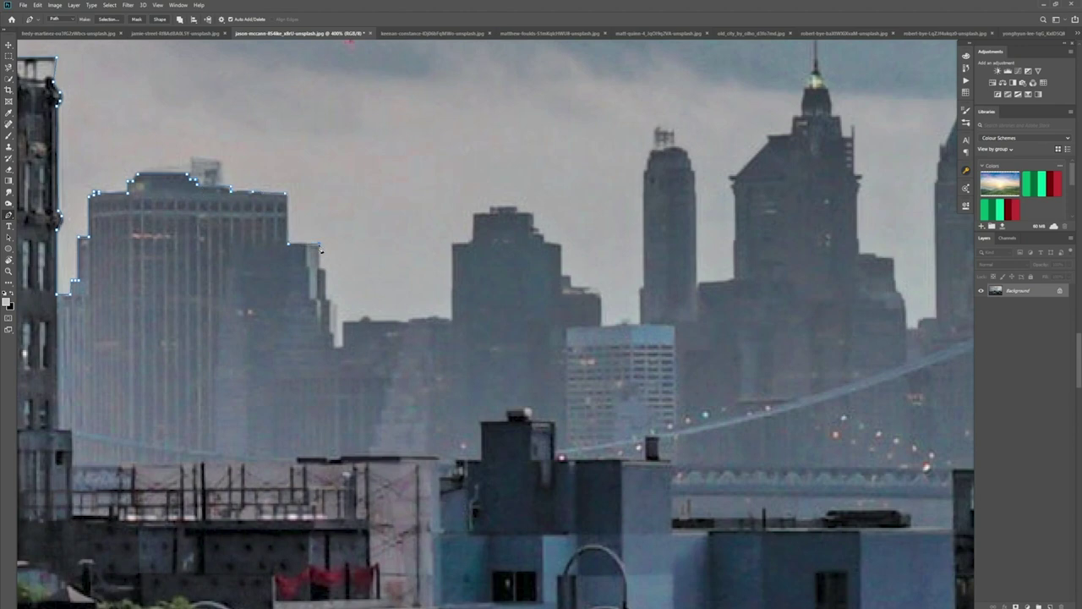
Extend the Pen path over the low hazy rooftops and the dark stepped tower beyond them
{"action": "left_click", "coordinate": [344, 322]}
{"action": "left_click", "coordinate": [400, 322]}
{"action": "left_click", "coordinate": [408, 321]}
{"action": "left_click", "coordinate": [439, 318]}
{"action": "left_click", "coordinate": [446, 319]}
{"action": "left_click", "coordinate": [451, 320]}
{"action": "left_click", "coordinate": [473, 242]}
{"action": "left_click", "coordinate": [600, 294]}
{"action": "left_click", "coordinate": [599, 325]}
{"action": "mouse_move", "coordinate": [600, 327]}
{"action": "left_mouse_down"}
{"action": "mouse_move", "coordinate": [331, 314]}
{"action": "mouse_move", "coordinate": [393, 331]}
{"action": "left_mouse_up"}
Trace the Pen path up and around the rounded top of the slim tower
{"action": "left_click", "coordinate": [434, 327]}
{"action": "left_click", "coordinate": [436, 292]}
{"action": "left_click", "coordinate": [439, 174]}
{"action": "left_click", "coordinate": [442, 174]}
{"action": "left_click", "coordinate": [447, 156]}
{"action": "left_click", "coordinate": [455, 154]}
{"action": "left_click", "coordinate": [461, 154]}
{"action": "left_click", "coordinate": [466, 153]}
{"action": "left_click", "coordinate": [472, 152]}
{"action": "left_click", "coordinate": [478, 155]}
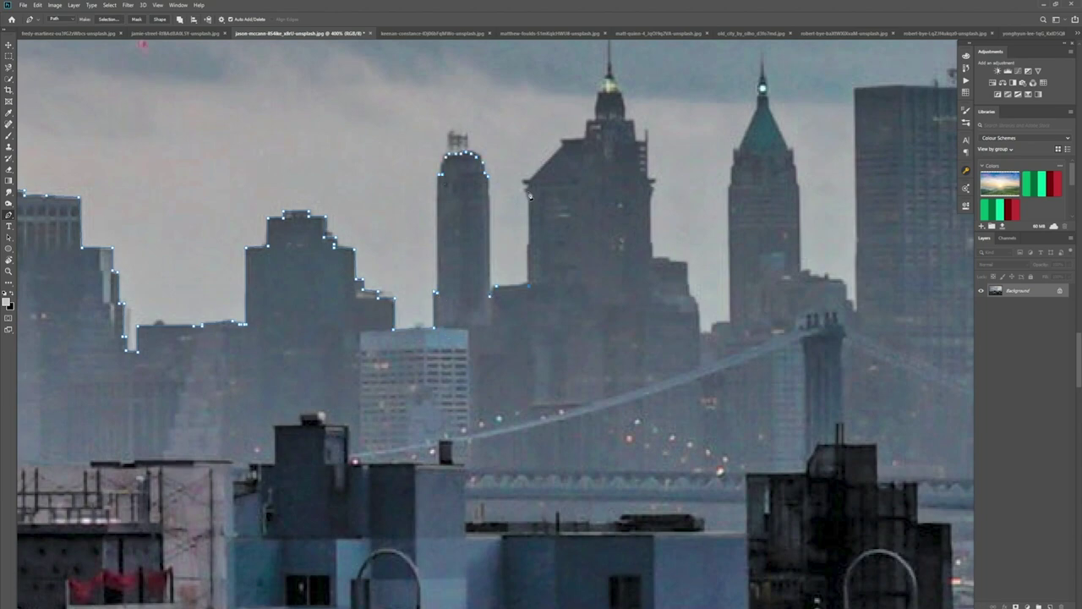
Extend the Pen path around the spired tower and the green-topped tower next to it
{"action": "mouse_move", "coordinate": [564, 145]}
{"action": "left_mouse_down"}
{"action": "mouse_move", "coordinate": [601, 125]}
{"action": "mouse_move", "coordinate": [581, 141]}
{"action": "mouse_move", "coordinate": [604, 81]}
{"action": "mouse_move", "coordinate": [660, 262]}
{"action": "mouse_move", "coordinate": [602, 254]}
{"action": "mouse_move", "coordinate": [640, 346]}
{"action": "mouse_move", "coordinate": [640, 418]}
{"action": "mouse_move", "coordinate": [608, 165]}
{"action": "left_mouse_up"}
{"action": "left_click", "coordinate": [639, 416]}
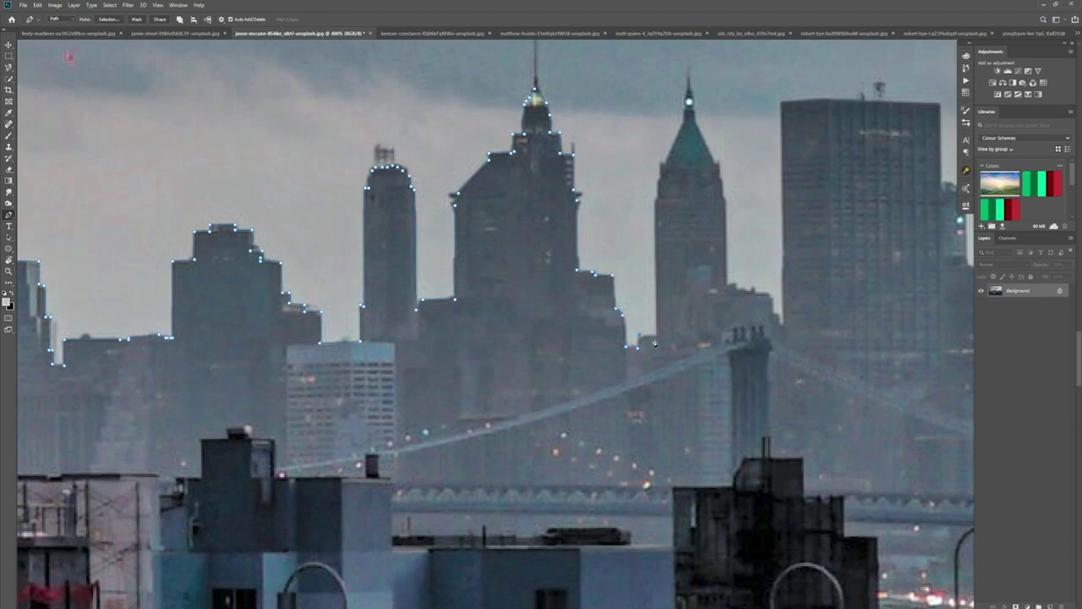
{"action": "mouse_move", "coordinate": [660, 205]}
{"action": "left_mouse_down"}
{"action": "mouse_move", "coordinate": [686, 119]}
{"action": "mouse_move", "coordinate": [695, 122]}
{"action": "left_mouse_up"}
{"action": "mouse_move", "coordinate": [738, 289]}
{"action": "left_mouse_down"}
{"action": "mouse_move", "coordinate": [771, 297]}
{"action": "mouse_move", "coordinate": [782, 322]}
{"action": "left_mouse_up"}
Trace the Pen path over the wide flat-topped tower and down the lower building beside it
{"action": "mouse_move", "coordinate": [888, 162]}
{"action": "left_mouse_down"}
{"action": "mouse_move", "coordinate": [726, 180]}
{"action": "mouse_move", "coordinate": [572, 217]}
{"action": "mouse_move", "coordinate": [392, 216]}
{"action": "left_mouse_up"}
{"action": "left_click", "coordinate": [778, 122]}
{"action": "left_click", "coordinate": [778, 200]}
{"action": "left_click", "coordinate": [803, 203]}
{"action": "left_click", "coordinate": [804, 283]}
{"action": "left_click", "coordinate": [814, 283]}
{"action": "left_click", "coordinate": [814, 208]}
Continue the Pen path across the following group of flat-roofed skyscrapers up to the tower with the crane
{"action": "left_click", "coordinate": [562, 218]}
{"action": "left_click", "coordinate": [564, 381]}
{"action": "left_click", "coordinate": [607, 382]}
{"action": "left_click", "coordinate": [607, 388]}
{"action": "left_click", "coordinate": [627, 388]}
{"action": "mouse_move", "coordinate": [650, 297]}
{"action": "left_mouse_down"}
{"action": "mouse_move", "coordinate": [329, 295]}
{"action": "mouse_move", "coordinate": [367, 183]}
{"action": "mouse_move", "coordinate": [474, 187]}
{"action": "mouse_move", "coordinate": [415, 246]}
{"action": "left_mouse_up"}
{"action": "left_click", "coordinate": [470, 183]}
{"action": "left_click", "coordinate": [408, 157]}
{"action": "mouse_move", "coordinate": [542, 297]}
{"action": "left_mouse_down"}
{"action": "mouse_move", "coordinate": [559, 151]}
{"action": "mouse_move", "coordinate": [541, 139]}
{"action": "mouse_move", "coordinate": [575, 147]}
{"action": "mouse_move", "coordinate": [548, 153]}
{"action": "mouse_move", "coordinate": [577, 151]}
{"action": "mouse_move", "coordinate": [570, 132]}
{"action": "mouse_move", "coordinate": [588, 110]}
{"action": "mouse_move", "coordinate": [580, 71]}
{"action": "left_mouse_up"}
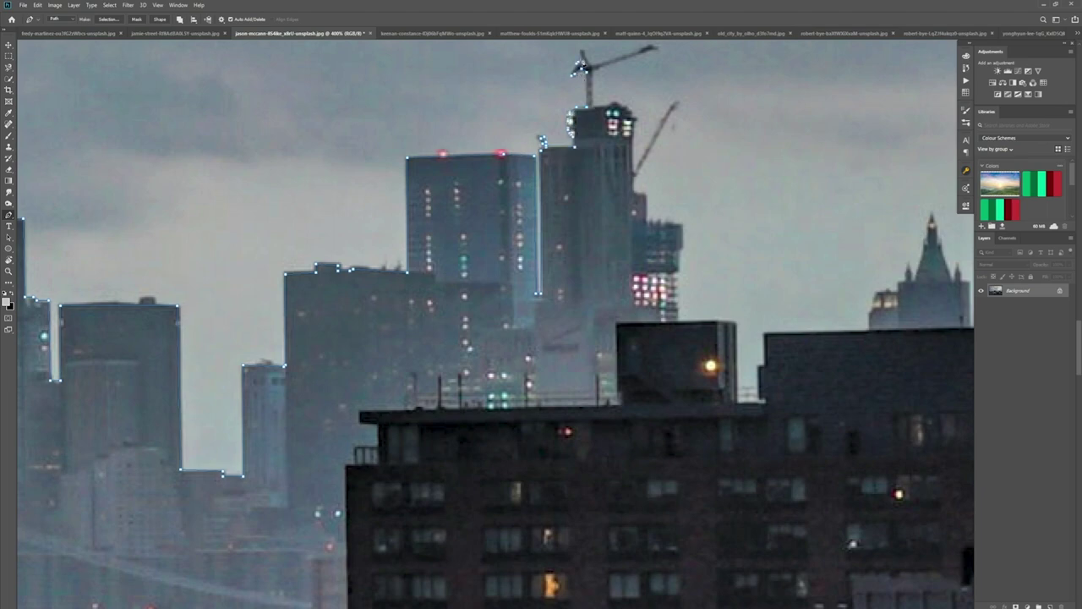
Trace the Pen path around the crane-topped tower and the unfinished block beside it
{"action": "mouse_move", "coordinate": [597, 112]}
{"action": "left_mouse_down"}
{"action": "mouse_move", "coordinate": [610, 108]}
{"action": "mouse_move", "coordinate": [634, 133]}
{"action": "left_mouse_up"}
{"action": "left_click_drag", "start_coordinate": [647, 224], "coordinate": [684, 252]}
{"action": "left_click_drag", "start_coordinate": [918, 395], "coordinate": [566, 338]}
{"action": "scroll", "coordinate": [565, 338], "scroll_direction": "down", "scroll_amount": 5}
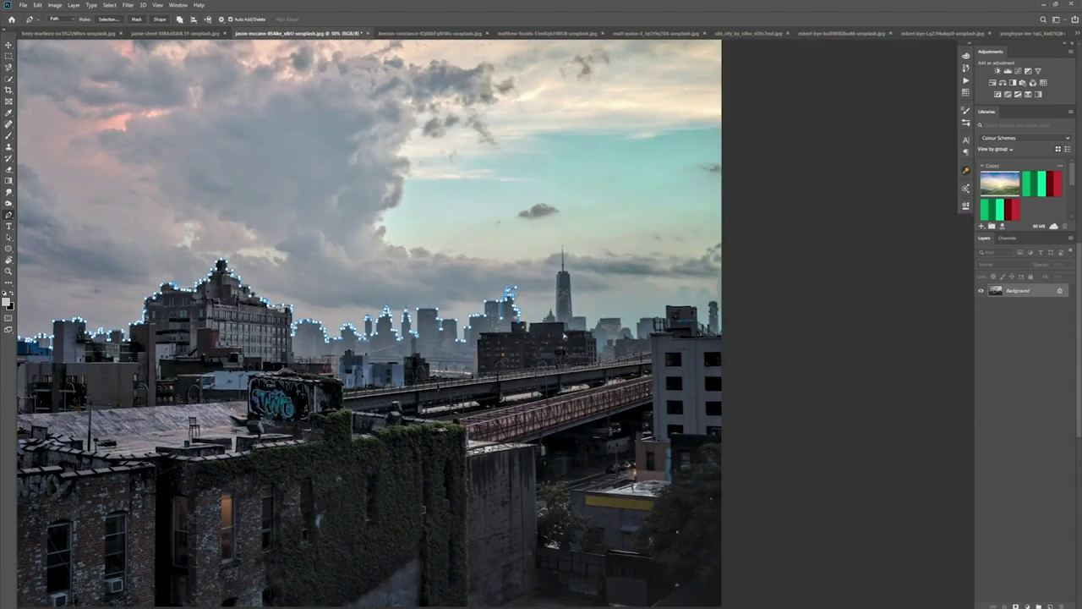
Extend the Pen path along the dark apartment block's roofline and down its far edge, leaving out the hazy towers behind
{"action": "scroll", "coordinate": [565, 338], "scroll_direction": "up", "scroll_amount": 5}
{"action": "mouse_move", "coordinate": [381, 272]}
{"action": "left_mouse_down"}
{"action": "mouse_move", "coordinate": [388, 350]}
{"action": "mouse_move", "coordinate": [415, 284]}
{"action": "left_mouse_up"}
{"action": "left_click", "coordinate": [683, 274]}
{"action": "mouse_move", "coordinate": [683, 278]}
{"action": "left_mouse_down"}
{"action": "mouse_move", "coordinate": [692, 570]}
{"action": "mouse_move", "coordinate": [597, 358]}
{"action": "left_mouse_up"}
{"action": "left_click", "coordinate": [631, 358]}
{"action": "left_click", "coordinate": [631, 419]}
{"action": "left_click", "coordinate": [766, 419]}
{"action": "left_click", "coordinate": [837, 426]}
{"action": "left_click_drag", "start_coordinate": [942, 425], "coordinate": [537, 356]}
{"action": "left_click_drag", "start_coordinate": [434, 373], "coordinate": [420, 396]}
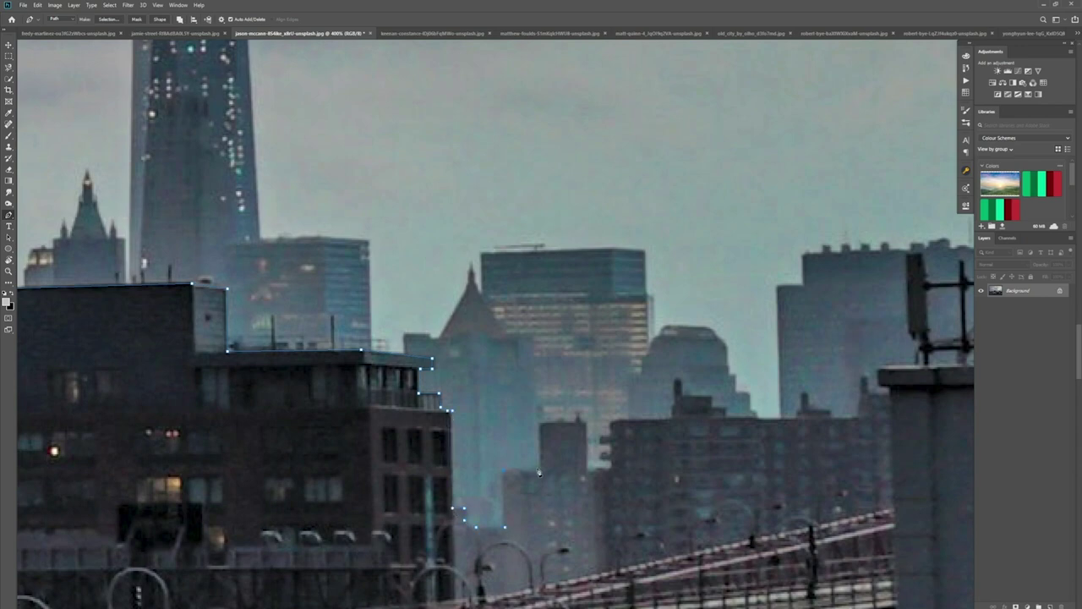
Continue the Pen path over the low hazy block and the long brick building's roof to the grey building's ledge
{"action": "left_click", "coordinate": [538, 422]}
{"action": "left_click", "coordinate": [584, 425]}
{"action": "left_click_drag", "start_coordinate": [667, 418], "coordinate": [348, 314]}
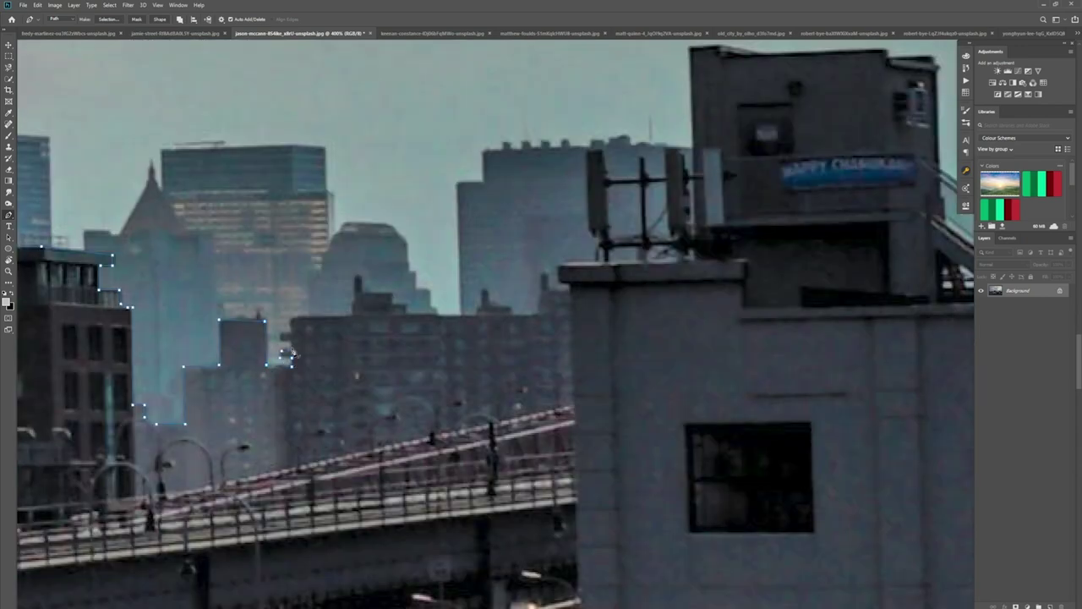
{"action": "left_click", "coordinate": [539, 313]}
{"action": "left_click", "coordinate": [570, 260]}
{"action": "left_click", "coordinate": [596, 258]}
Trace the Pen path around the grey building's rooftop antennas and over its large rooftop structure
{"action": "left_click_drag", "start_coordinate": [598, 259], "coordinate": [571, 386]}
{"action": "left_click", "coordinate": [568, 354]}
{"action": "left_click", "coordinate": [565, 354]}
{"action": "left_click", "coordinate": [563, 278]}
{"action": "left_click", "coordinate": [577, 279]}
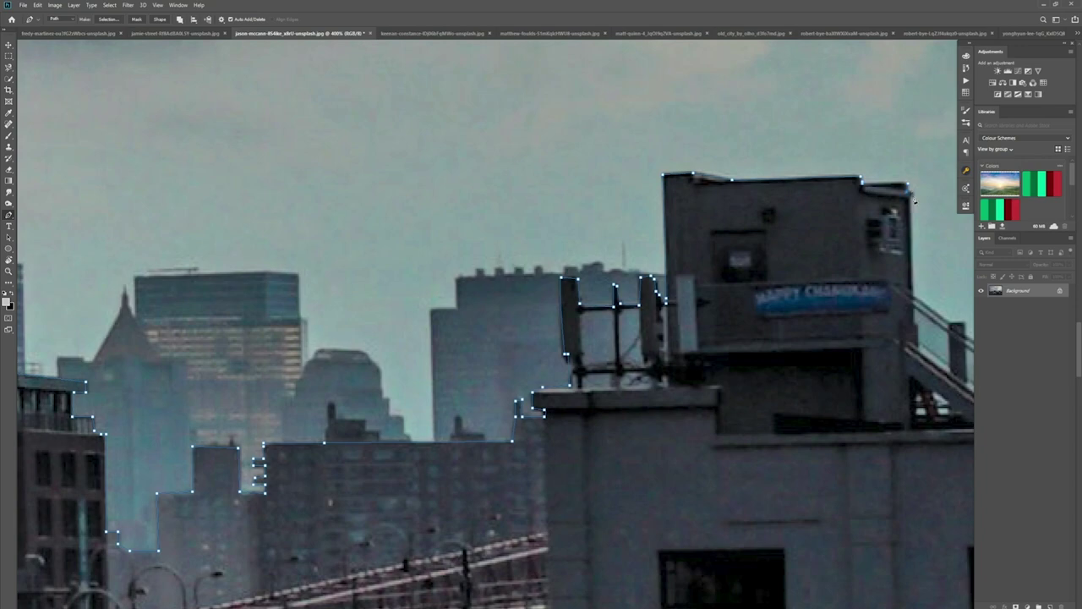
{"action": "left_click_drag", "start_coordinate": [911, 195], "coordinate": [500, 276]}
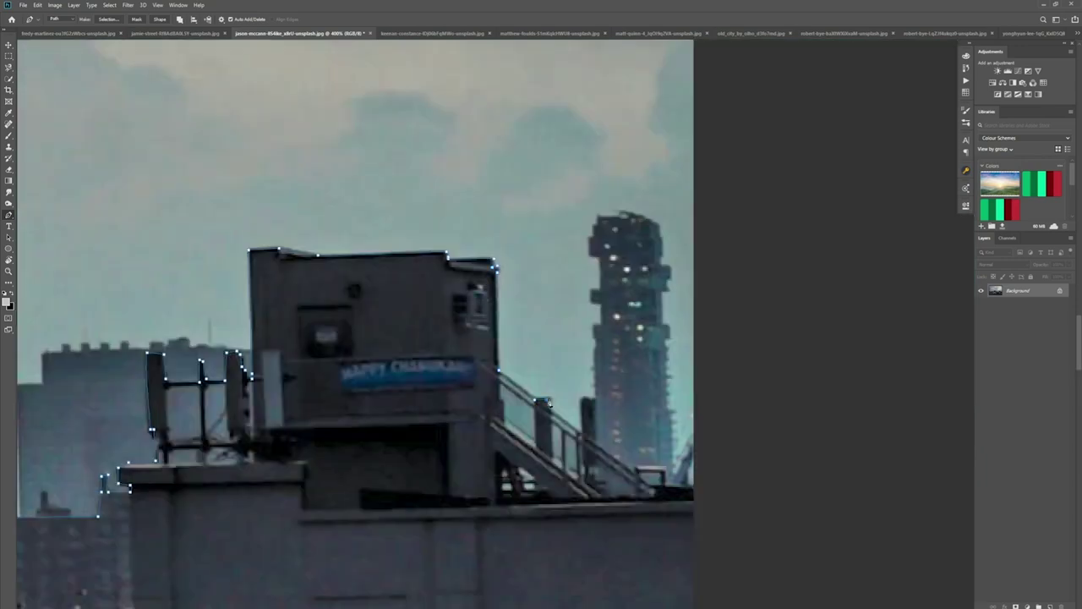
Trace up the side of the distant tower near the photo's edge, undoing the last anchor points and placing a new one
{"action": "left_click", "coordinate": [598, 328]}
{"action": "left_click", "coordinate": [598, 280]}
{"action": "left_click", "coordinate": [599, 269]}
{"action": "left_click", "coordinate": [600, 258]}
{"action": "left_click", "coordinate": [592, 256]}
{"action": "left_click", "coordinate": [593, 227]}
{"action": "left_click", "coordinate": [596, 218]}
{"action": "left_click", "coordinate": [610, 216]}
{"action": "left_click", "coordinate": [650, 217]}
{"action": "key", "text": "ctrl+z"}
{"action": "key", "text": "ctrl+z"}
{"action": "key", "text": "ctrl+z"}
{"action": "left_click", "coordinate": [595, 225]}
Carry the Pen path in a wide loop outside the canvas around the whole sky, back to the skyline's starting point
{"action": "key", "text": "ctrl+minus"}
{"action": "key", "text": "ctrl+minus"}
{"action": "key", "text": "ctrl+minus"}
{"action": "key", "text": "ctrl+minus"}
{"action": "key", "text": "ctrl+minus"}
{"action": "key", "text": "ctrl+minus"}
{"action": "key", "text": "ctrl+minus"}
{"action": "left_click_drag", "start_coordinate": [815, 299], "coordinate": [818, 288]}
{"action": "left_click_drag", "start_coordinate": [812, 182], "coordinate": [805, 165]}
{"action": "left_click_drag", "start_coordinate": [732, 118], "coordinate": [689, 113]}
{"action": "left_click_drag", "start_coordinate": [496, 104], "coordinate": [448, 103]}
{"action": "left_click_drag", "start_coordinate": [342, 135], "coordinate": [319, 144]}
{"action": "left_click_drag", "start_coordinate": [274, 192], "coordinate": [269, 207]}
{"action": "left_click_drag", "start_coordinate": [262, 303], "coordinate": [273, 320]}
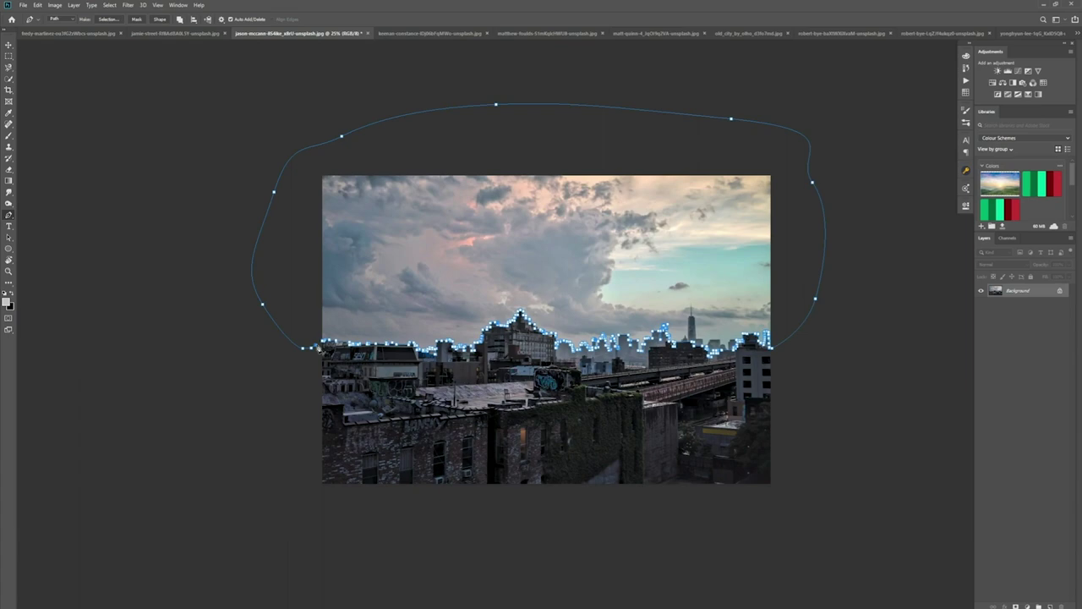
Convert the path to a selection, invert it and add a layer mask that hides the sky
{"action": "left_click", "coordinate": [108, 18]}
{"action": "key", "text": "Return"}
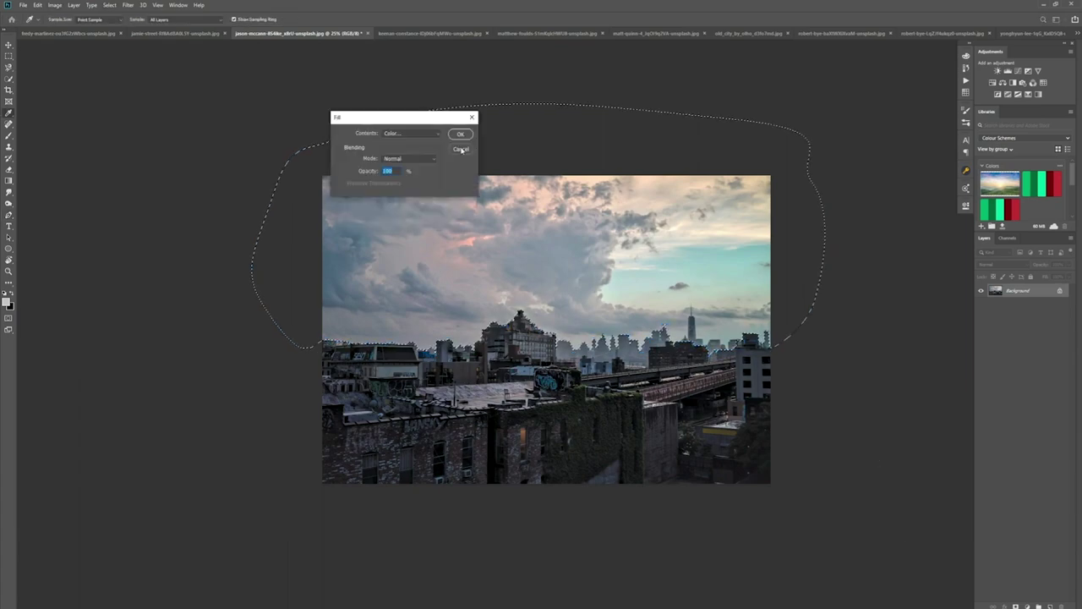
{"action": "left_click", "coordinate": [1016, 606]}
{"action": "key", "text": "ctrl+z"}
{"action": "key", "text": "ctrl+shift+i"}
{"action": "left_click", "coordinate": [1015, 606]}
{"action": "key", "text": "v"}
{"action": "mouse_move", "coordinate": [569, 415]}
{"action": "left_mouse_down"}
{"action": "mouse_move", "coordinate": [690, 160]}
{"action": "mouse_move", "coordinate": [642, 341]}
{"action": "mouse_move", "coordinate": [567, 414]}
{"action": "left_mouse_up"}
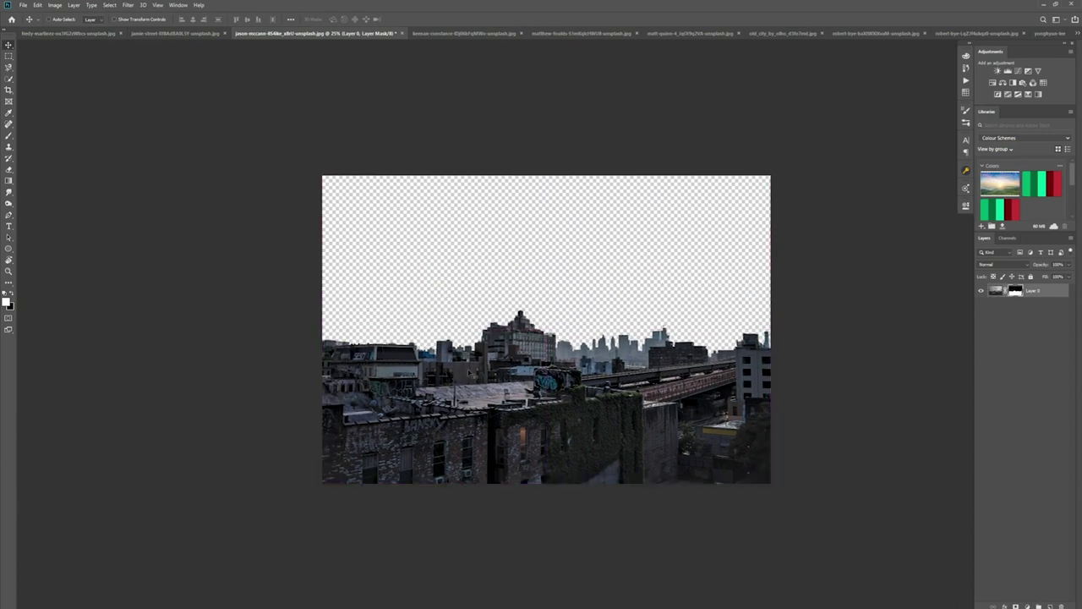
Copy the masked rooftop cityscape layer into the untitled composite document and position it against the cloudy sky
{"action": "left_click", "coordinate": [996, 290]}
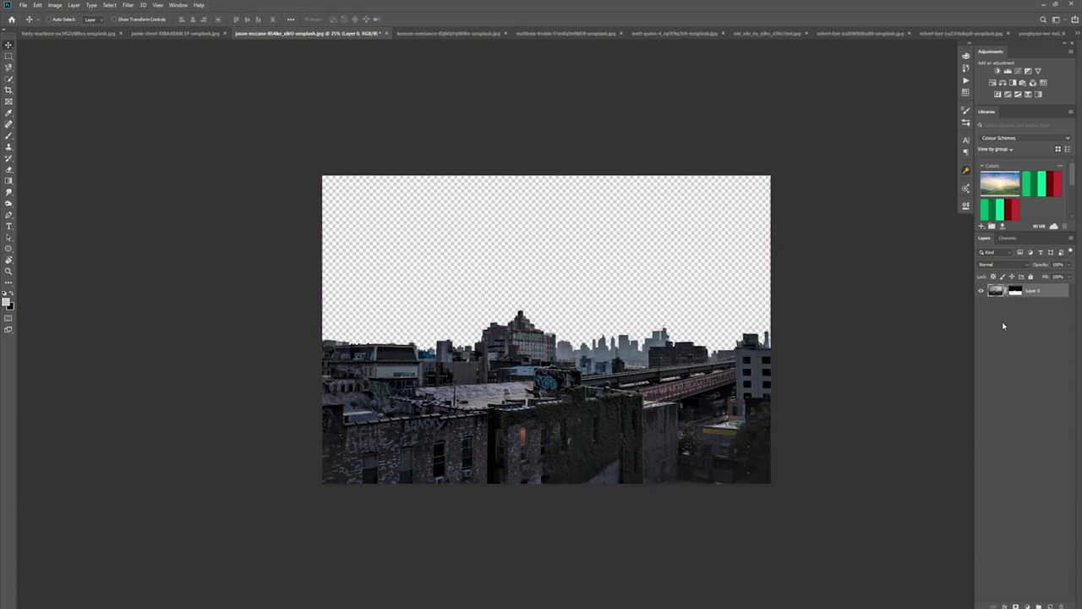
{"action": "left_click", "coordinate": [1075, 33]}
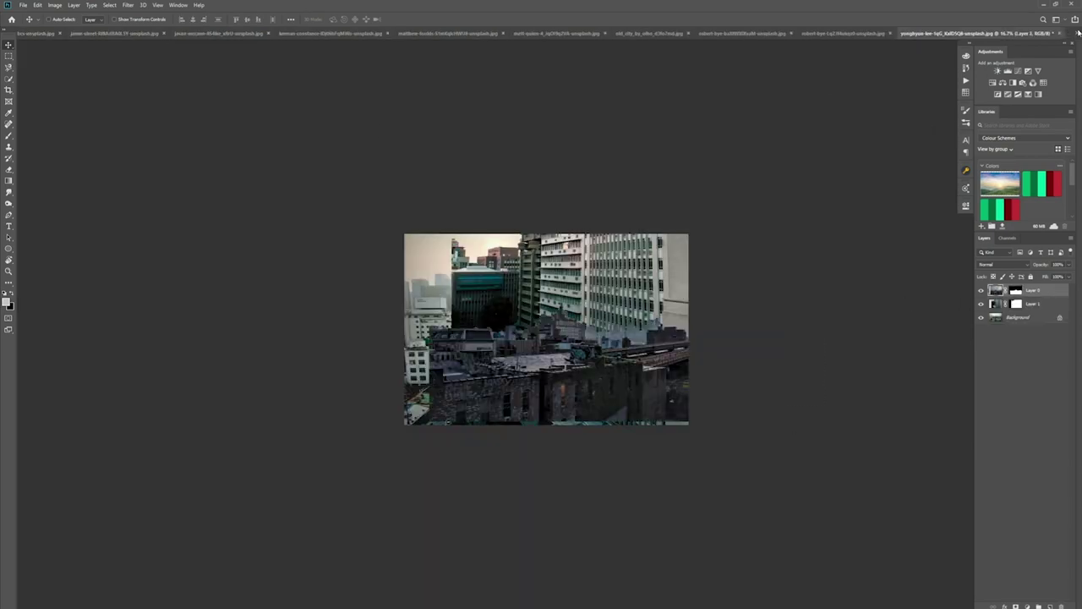
{"action": "left_click", "coordinate": [1076, 33]}
{"action": "left_click", "coordinate": [955, 199]}
{"action": "left_click", "coordinate": [936, 35]}
{"action": "left_click_drag", "start_coordinate": [641, 319], "coordinate": [473, 376]}
{"action": "left_click_drag", "start_coordinate": [459, 343], "coordinate": [500, 286]}
Bring the high-rise layer in front of the rooftop cityscape and place it along the composite's right edge
{"action": "left_click", "coordinate": [1033, 305]}
{"action": "key", "text": "ctrl+bracketright"}
{"action": "left_click_drag", "start_coordinate": [587, 358], "coordinate": [675, 336]}
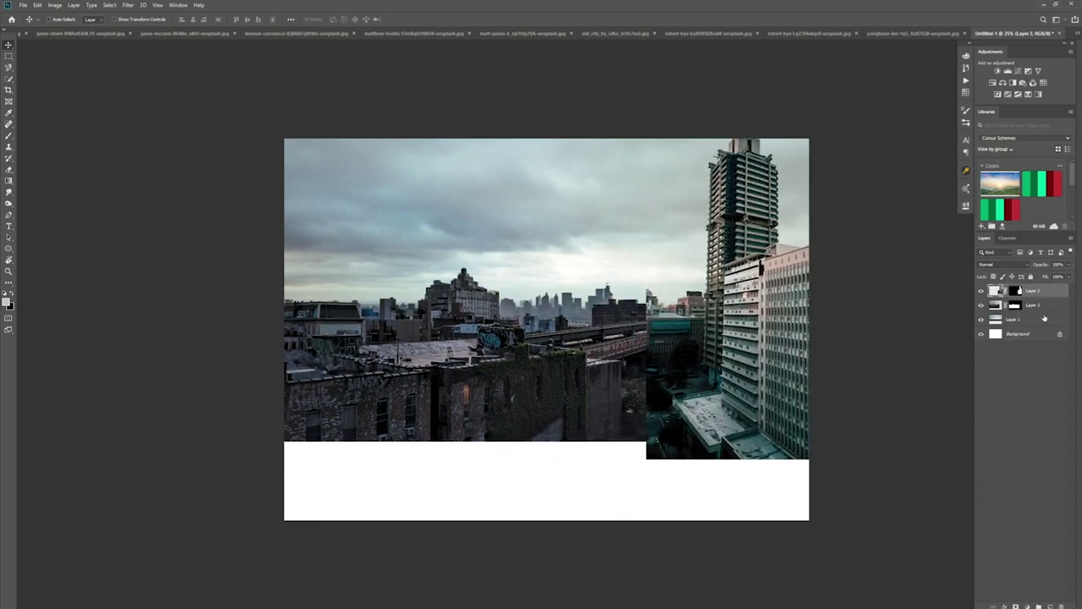
Close the London photo with the construction cranes and one more unused city photo
{"action": "left_click", "coordinate": [161, 33]}
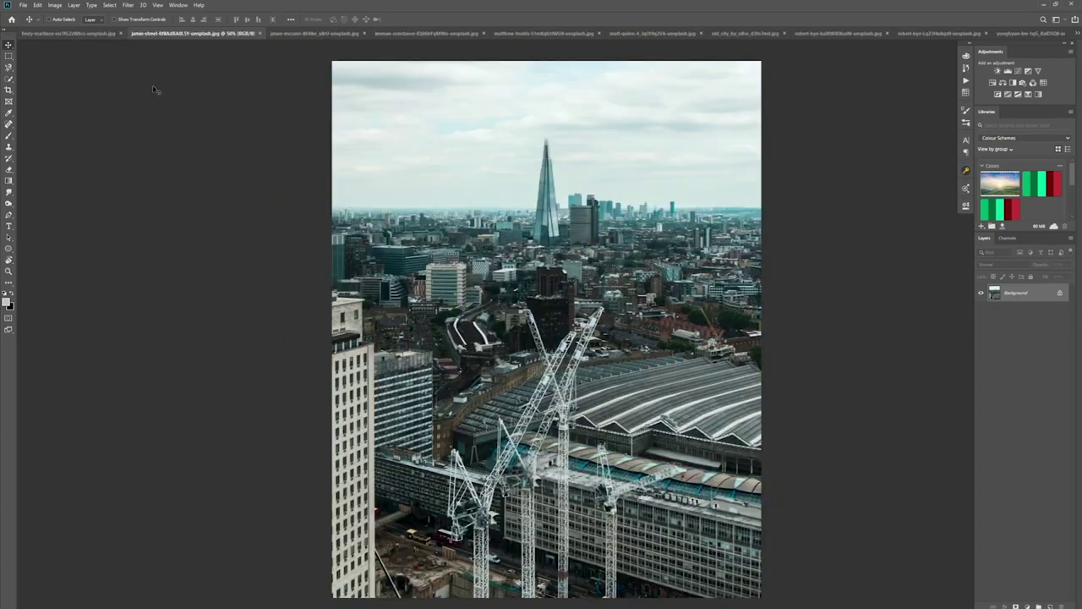
{"action": "left_click", "coordinate": [275, 34]}
{"action": "key", "text": "ctrl+shift+s"}
{"action": "key", "text": "Return"}
{"action": "left_click", "coordinate": [507, 144]}
{"action": "key", "text": "ctrl+w"}
{"action": "left_click", "coordinate": [270, 34]}
Examine the open city photos one after another for the next building image to cut out
{"action": "left_click", "coordinate": [91, 37]}
{"action": "left_click", "coordinate": [771, 35]}
{"action": "left_click", "coordinate": [870, 34]}
{"action": "left_click", "coordinate": [948, 34]}
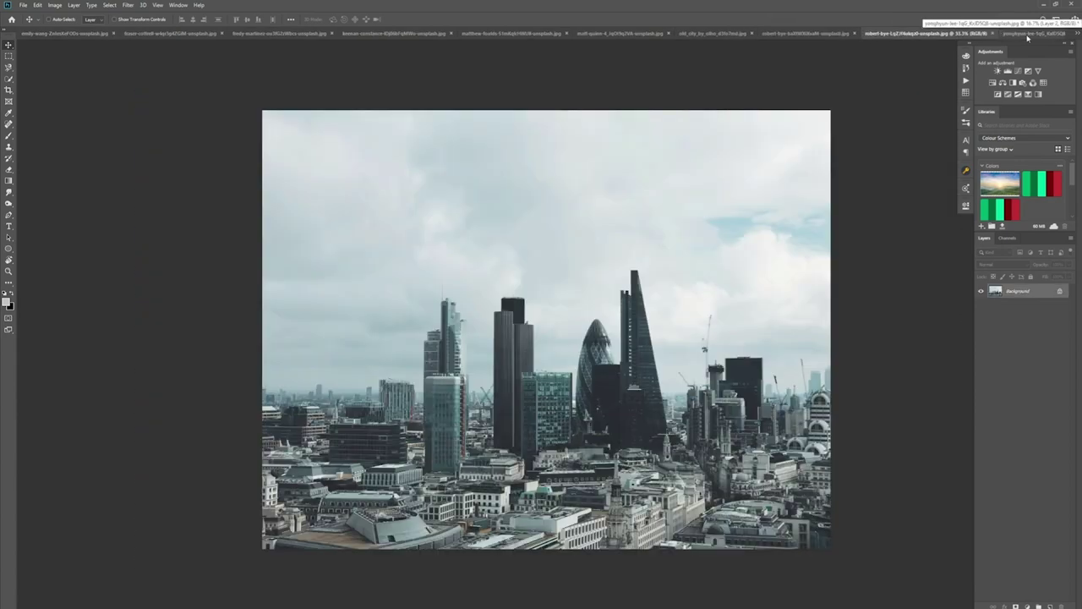
{"action": "left_click", "coordinate": [1027, 34]}
{"action": "left_click", "coordinate": [476, 34]}
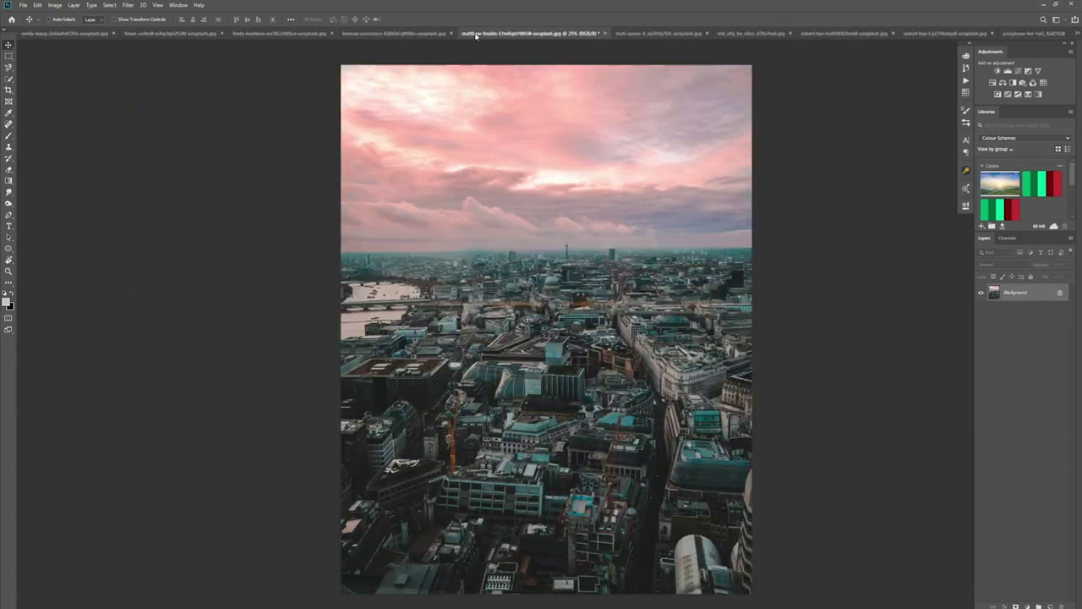
{"action": "left_click", "coordinate": [275, 35]}
{"action": "left_click", "coordinate": [1076, 33]}
{"action": "left_click", "coordinate": [964, 35]}
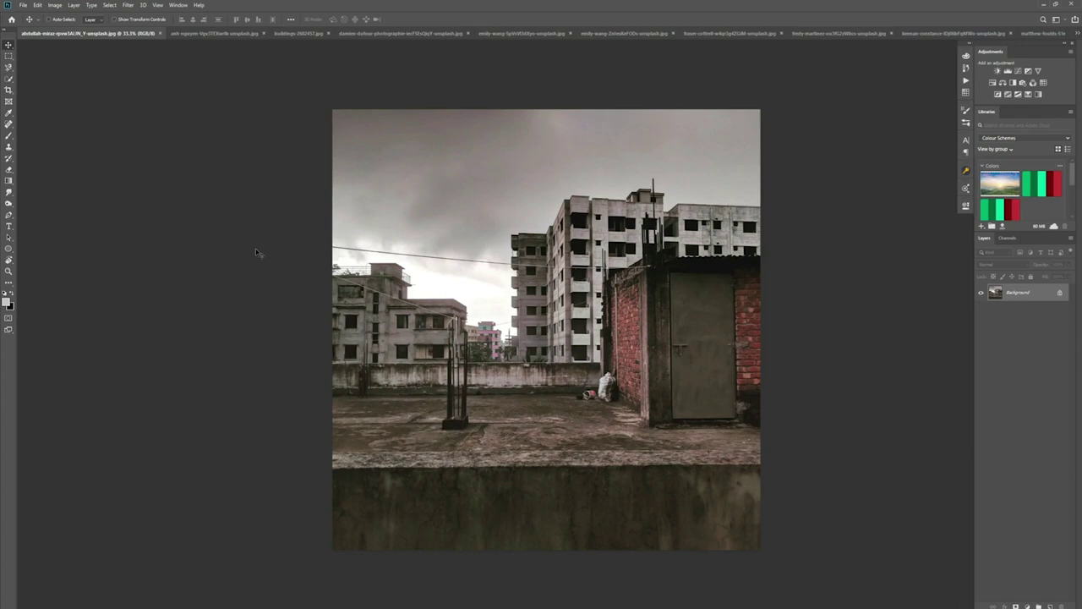
{"action": "left_click", "coordinate": [216, 34]}
{"action": "left_click", "coordinate": [300, 34]}
{"action": "left_click", "coordinate": [397, 34]}
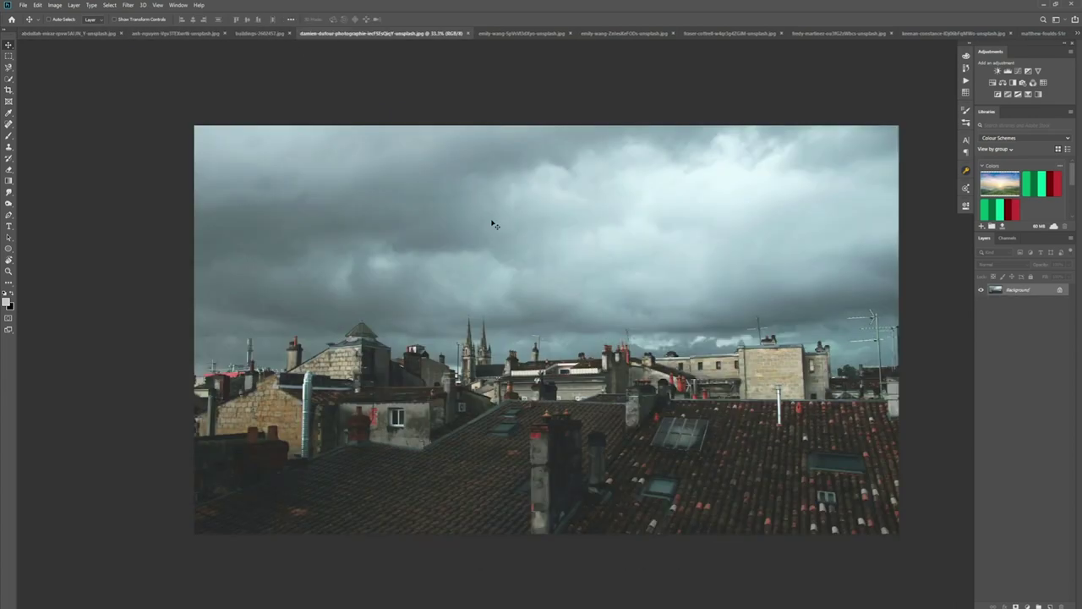
{"action": "left_click", "coordinate": [529, 34]}
{"action": "left_click", "coordinate": [617, 34]}
{"action": "left_click", "coordinate": [702, 34]}
{"action": "left_click", "coordinate": [797, 33]}
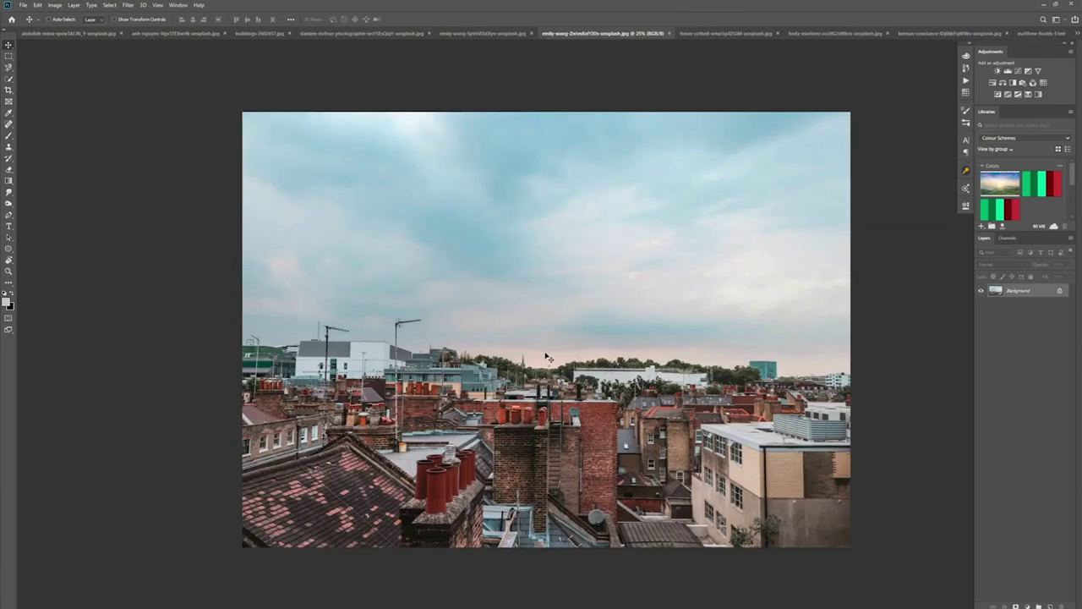
{"action": "left_click", "coordinate": [109, 5]}
{"action": "left_click", "coordinate": [127, 100]}
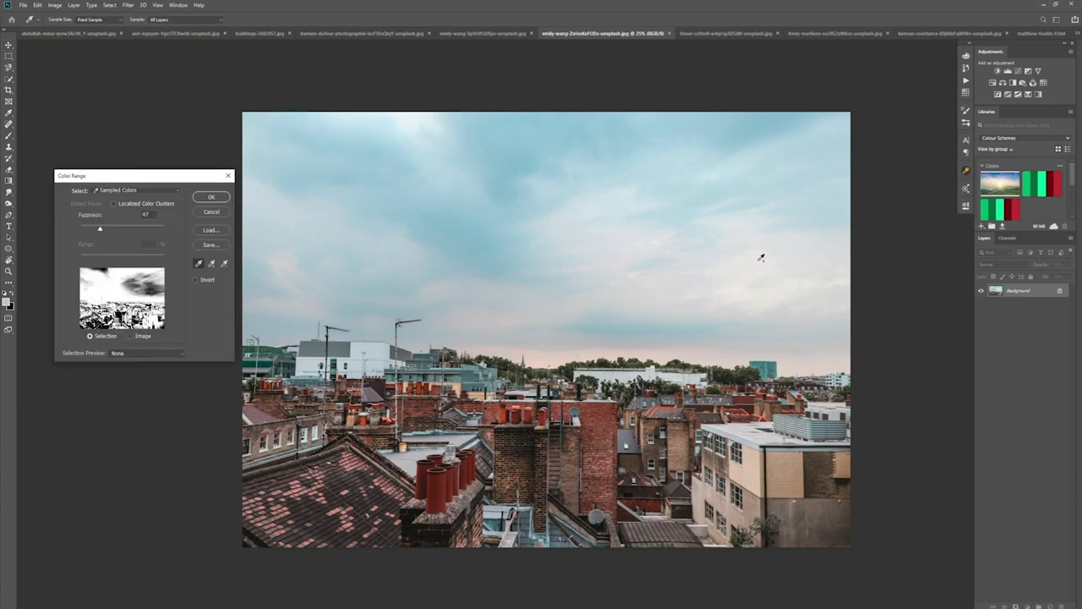
{"action": "key", "text": "Escape"}
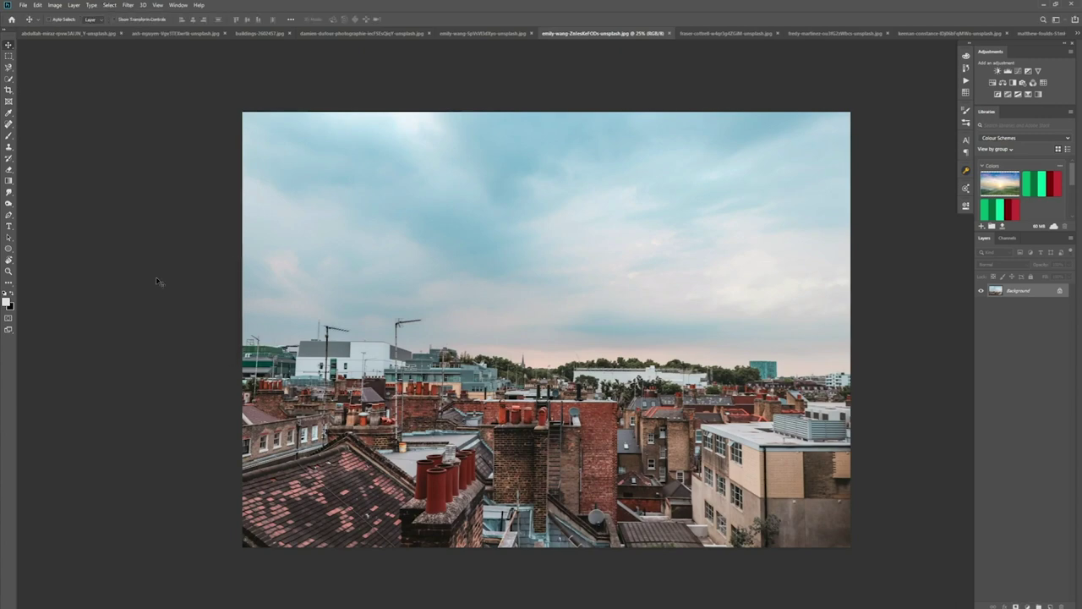
Go to the concrete apartment rooftop photo and trace the low left building's roofline with the Pen tool
{"action": "left_click", "coordinate": [459, 35]}
{"action": "left_click", "coordinate": [367, 35]}
{"action": "left_click", "coordinate": [261, 34]}
{"action": "left_click", "coordinate": [186, 35]}
{"action": "left_click", "coordinate": [76, 35]}
{"action": "left_click", "coordinate": [9, 215]}
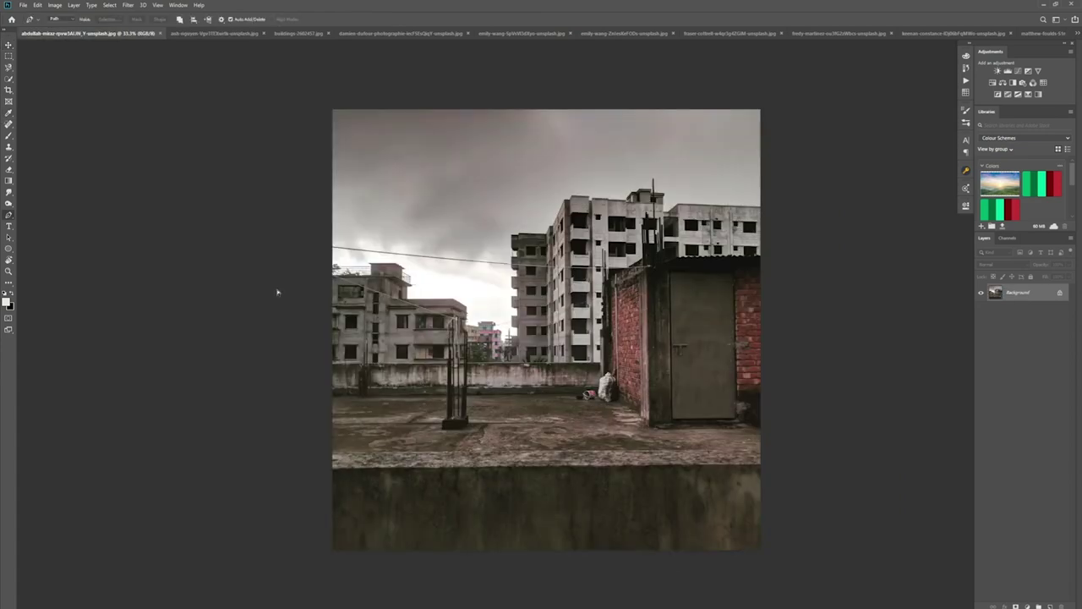
{"action": "key", "text": "ctrl+plus"}
{"action": "key", "text": "ctrl+plus"}
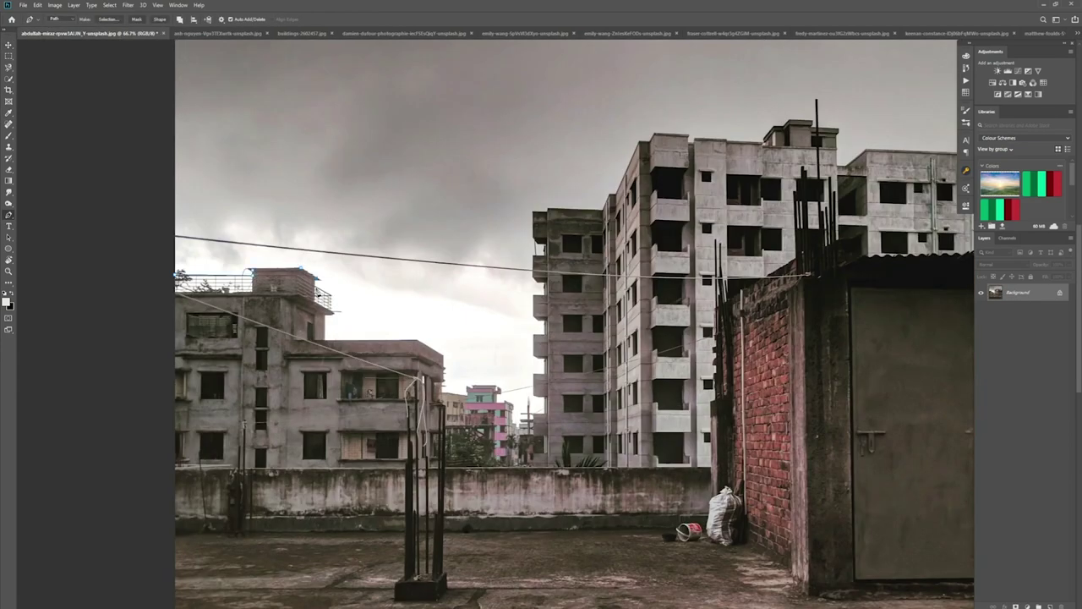
{"action": "left_click", "coordinate": [417, 340]}
{"action": "left_click", "coordinate": [442, 352]}
Continue the Pen path around the distant pink building and up the apartment block's balconies to its lower roof corner
{"action": "key", "text": "ctrl+plus"}
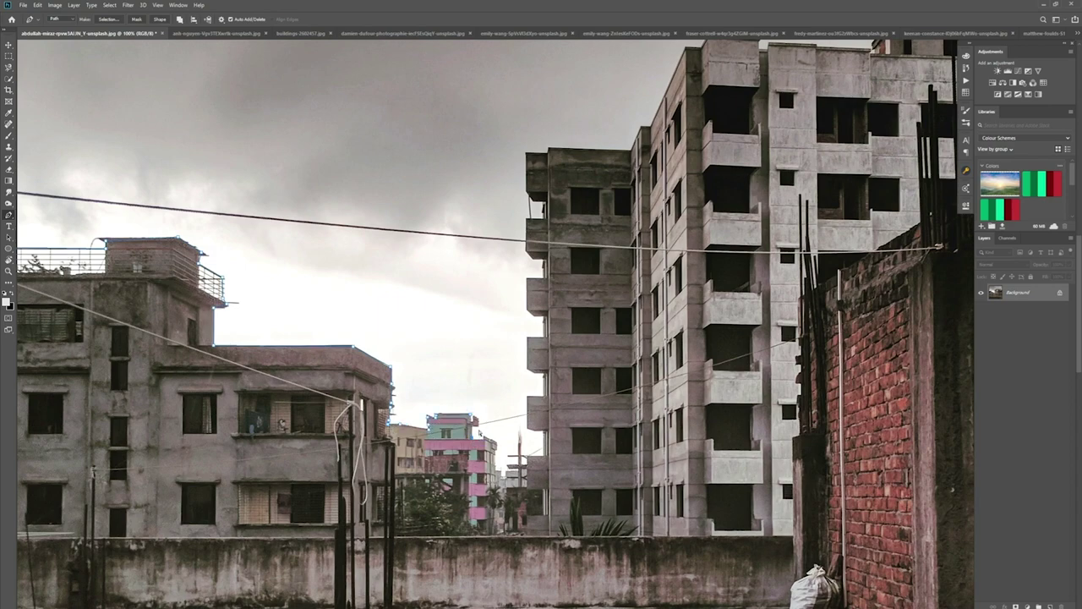
{"action": "key", "text": "ctrl+plus"}
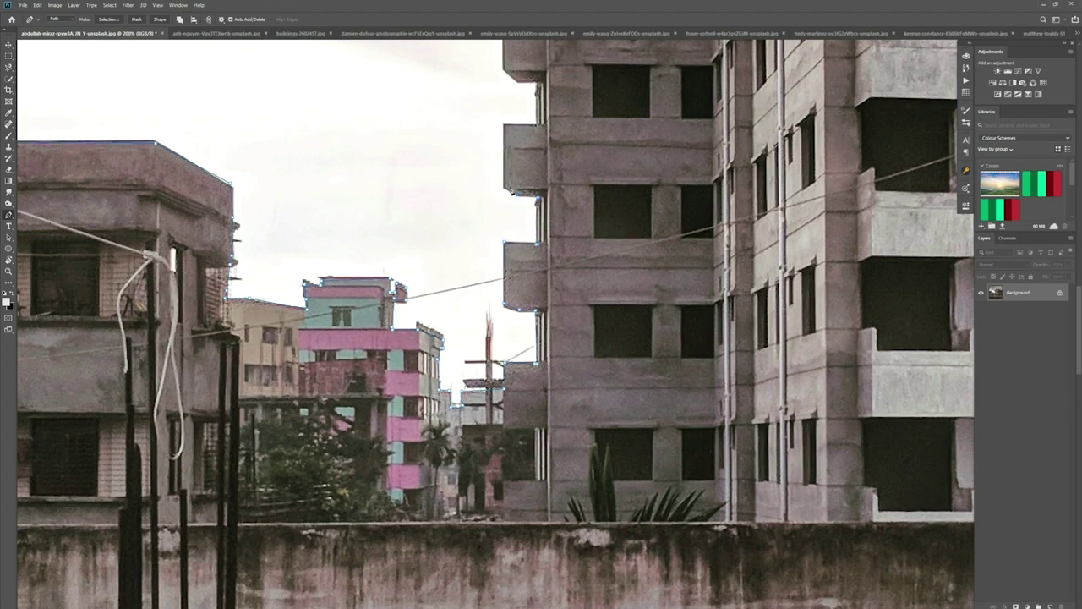
{"action": "scroll", "coordinate": [602, 260], "scroll_direction": "down", "scroll_amount": 3}
{"action": "scroll", "coordinate": [596, 211], "scroll_direction": "up", "scroll_amount": 3}
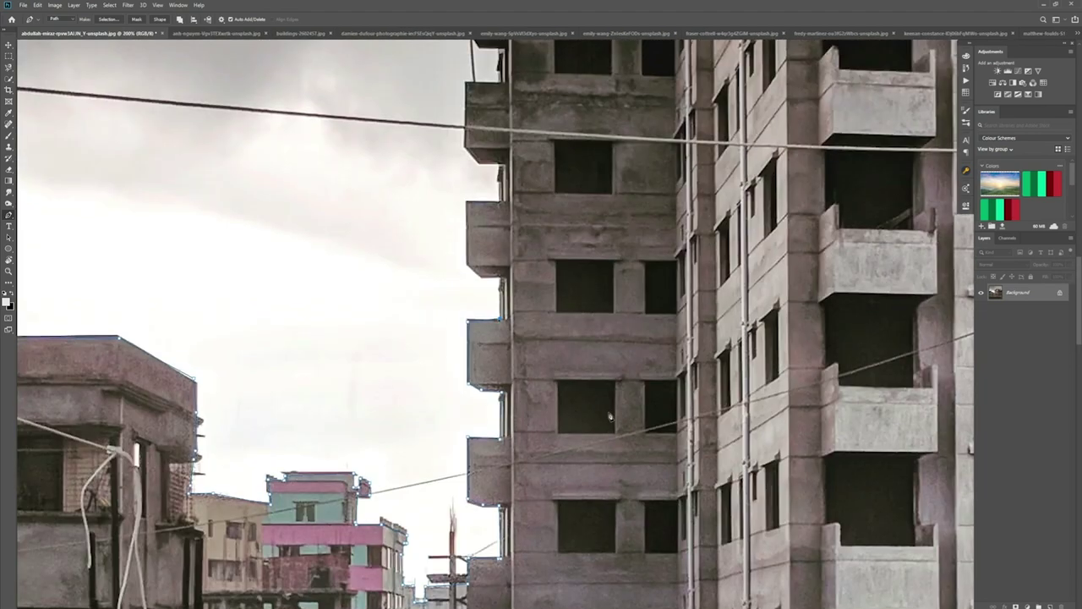
{"action": "left_click", "coordinate": [500, 162]}
{"action": "left_click", "coordinate": [480, 161]}
{"action": "scroll", "coordinate": [505, 88], "scroll_direction": "up", "scroll_amount": 4}
{"action": "left_click", "coordinate": [468, 342]}
{"action": "left_click", "coordinate": [464, 265]}
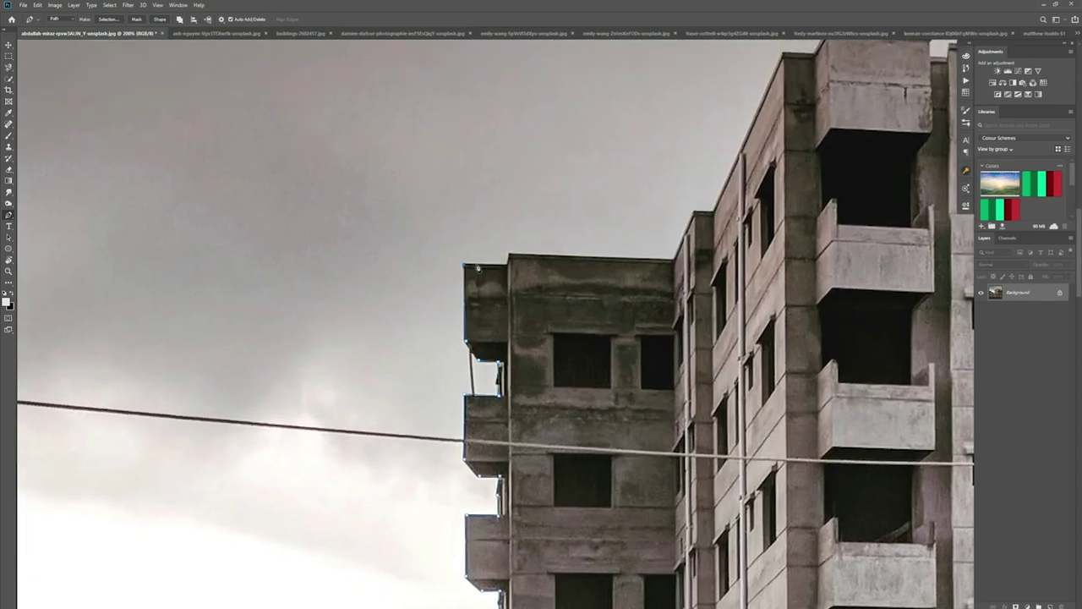
Extend the Pen path along the apartment block's stepped roofline up to the small rooftop structure
{"action": "left_click", "coordinate": [673, 259]}
{"action": "left_click", "coordinate": [693, 212]}
{"action": "left_click", "coordinate": [711, 211]}
{"action": "left_click_drag", "start_coordinate": [668, 223], "coordinate": [251, 323]}
{"action": "left_click", "coordinate": [365, 153]}
{"action": "left_click", "coordinate": [395, 154]}
{"action": "left_click", "coordinate": [411, 128]}
{"action": "left_click", "coordinate": [511, 136]}
{"action": "left_click", "coordinate": [625, 150]}
{"action": "left_click", "coordinate": [734, 156]}
{"action": "left_click_drag", "start_coordinate": [735, 155], "coordinate": [279, 252]}
Trace the Pen path around the rooftop structure and its thin mast, then down to the adjoining wing's roof edge
{"action": "left_click", "coordinate": [313, 203]}
{"action": "left_click", "coordinate": [427, 187]}
{"action": "left_click", "coordinate": [427, 201]}
{"action": "left_click", "coordinate": [424, 207]}
{"action": "left_click", "coordinate": [438, 207]}
{"action": "left_click", "coordinate": [437, 124]}
{"action": "left_click", "coordinate": [442, 124]}
{"action": "left_click", "coordinate": [446, 208]}
{"action": "left_click", "coordinate": [506, 213]}
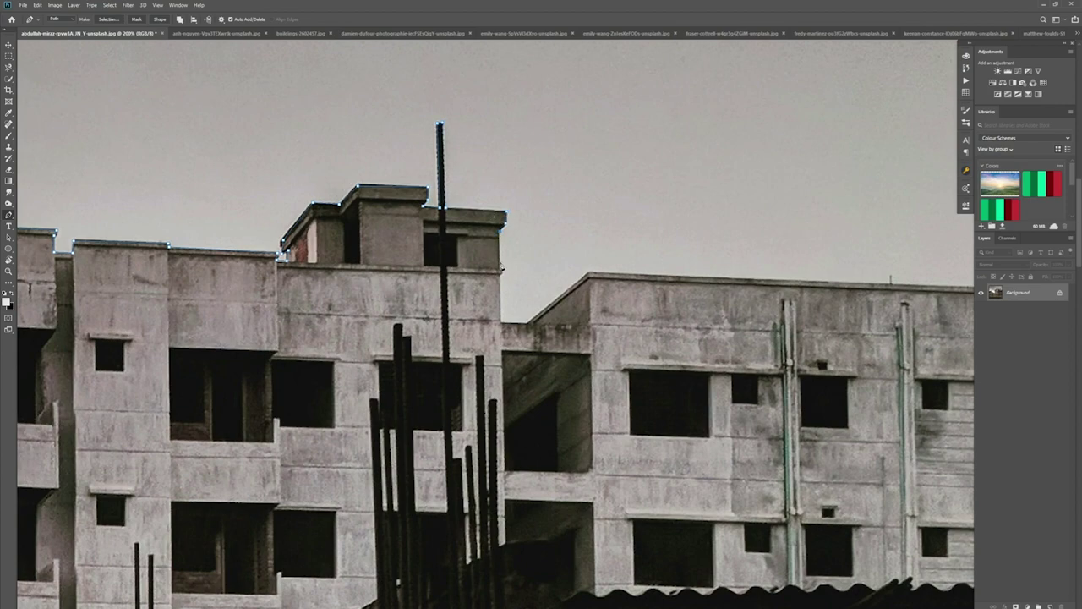
{"action": "left_click", "coordinate": [502, 322]}
{"action": "left_click", "coordinate": [528, 322]}
{"action": "left_click", "coordinate": [590, 273]}
Carry the Pen path outside the canvas below the buildings and close it at the left roofline's starting point
{"action": "key", "text": "ctrl+minus"}
{"action": "key", "text": "ctrl+minus"}
{"action": "key", "text": "ctrl+minus"}
{"action": "key", "text": "ctrl+minus"}
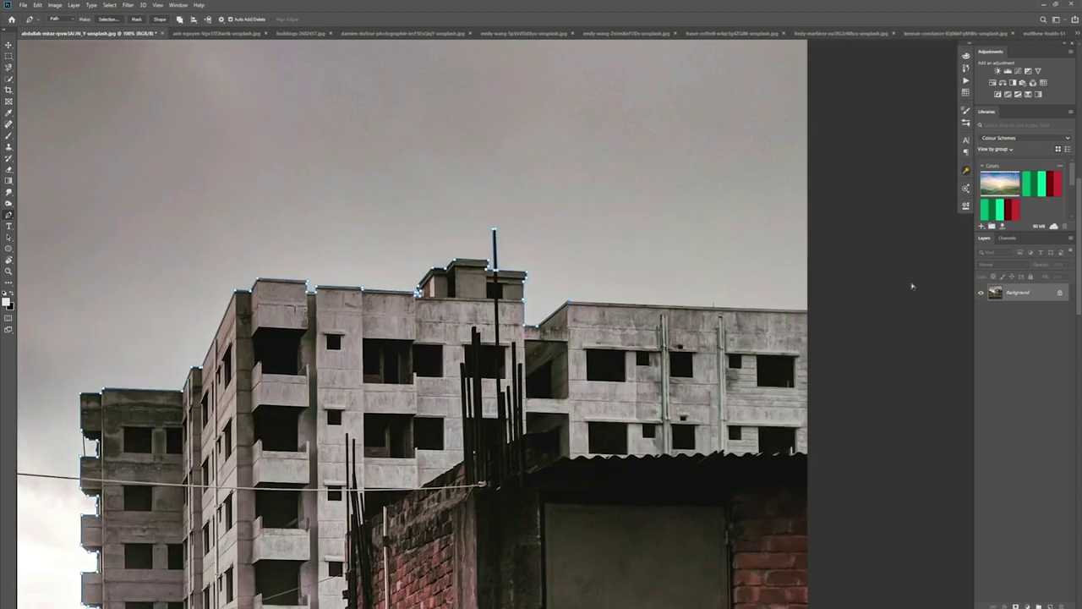
{"action": "left_click", "coordinate": [765, 207]}
{"action": "left_click", "coordinate": [802, 596]}
{"action": "left_click_drag", "start_coordinate": [484, 601], "coordinate": [470, 600]}
{"action": "left_click", "coordinate": [304, 583]}
{"action": "left_click", "coordinate": [280, 501]}
{"action": "left_click", "coordinate": [295, 270]}
{"action": "left_click", "coordinate": [333, 266]}
Convert the path to a selection of the buildings and add a layer mask that hides the sky
{"action": "key", "text": "ctrl+Return"}
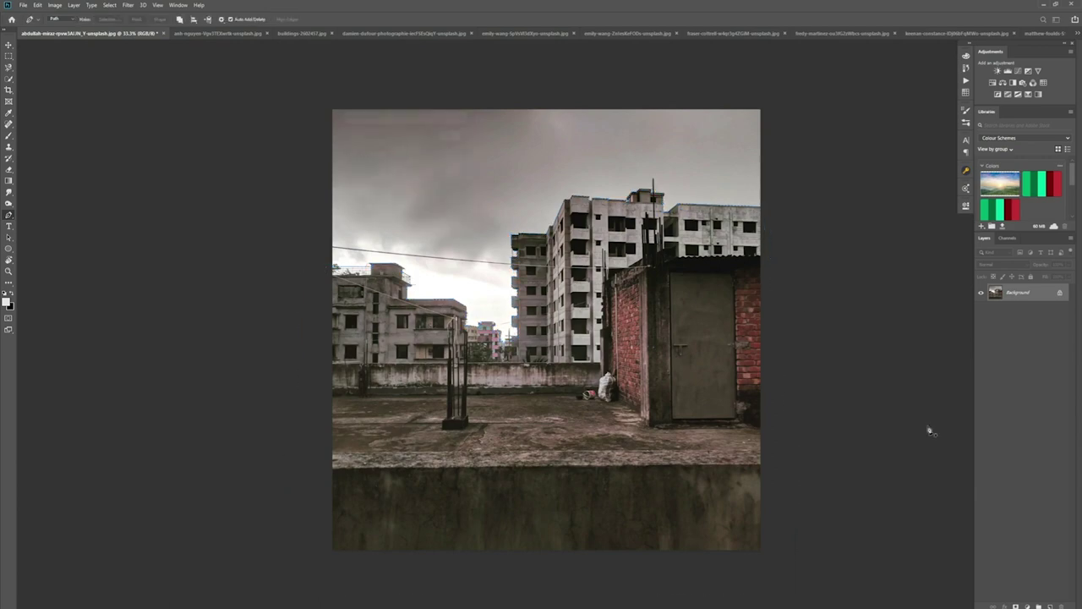
{"action": "key", "text": "ctrl+shift+i"}
{"action": "left_click", "coordinate": [1015, 605]}
{"action": "key", "text": "ctrl+z"}
{"action": "key", "text": "ctrl+shift+i"}
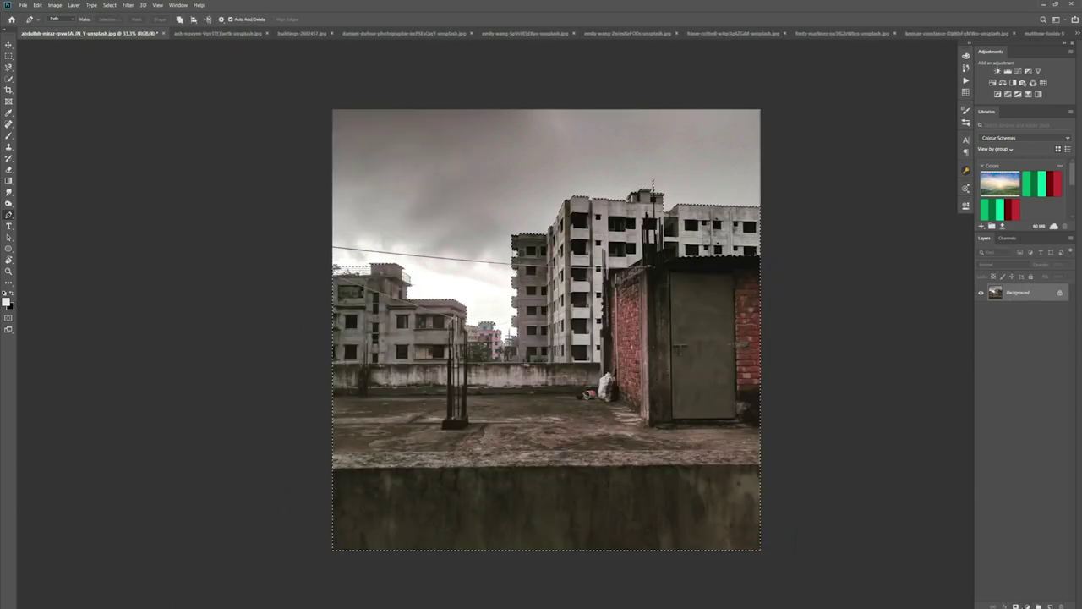
{"action": "left_click", "coordinate": [1015, 606]}
{"action": "key", "text": "v"}
Copy the masked concrete rooftop layer into the untitled composite document
{"action": "left_click", "coordinate": [1072, 36]}
{"action": "left_click", "coordinate": [379, 317]}
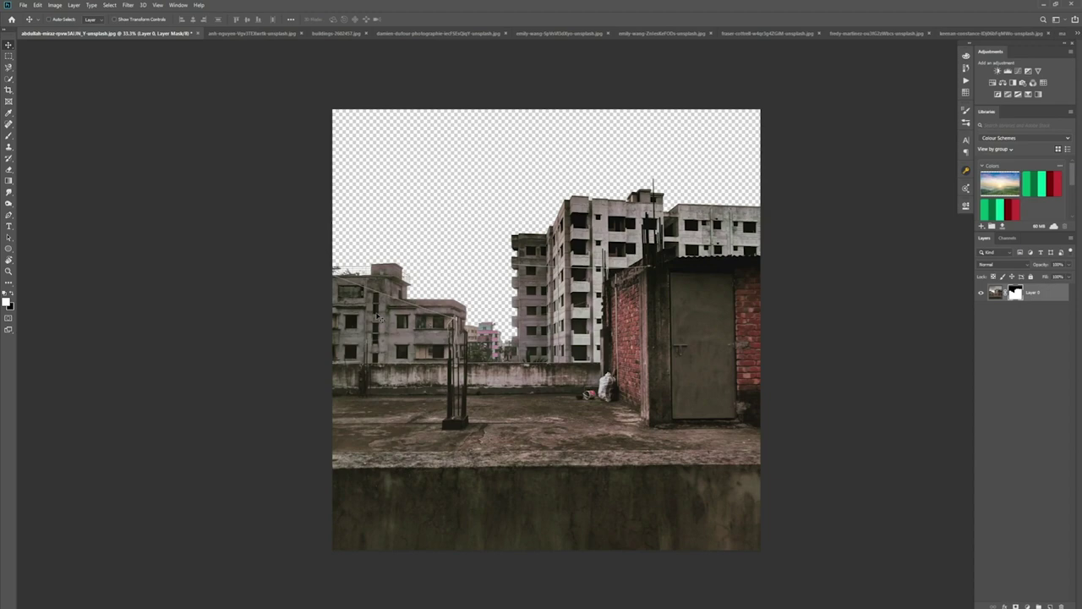
{"action": "left_click_drag", "start_coordinate": [503, 189], "coordinate": [556, 78]}
{"action": "left_click", "coordinate": [1076, 37]}
{"action": "left_click", "coordinate": [972, 127]}
{"action": "mouse_move", "coordinate": [865, 36]}
{"action": "left_mouse_down"}
{"action": "mouse_move", "coordinate": [1053, 28]}
{"action": "mouse_move", "coordinate": [880, 32]}
{"action": "left_mouse_up"}
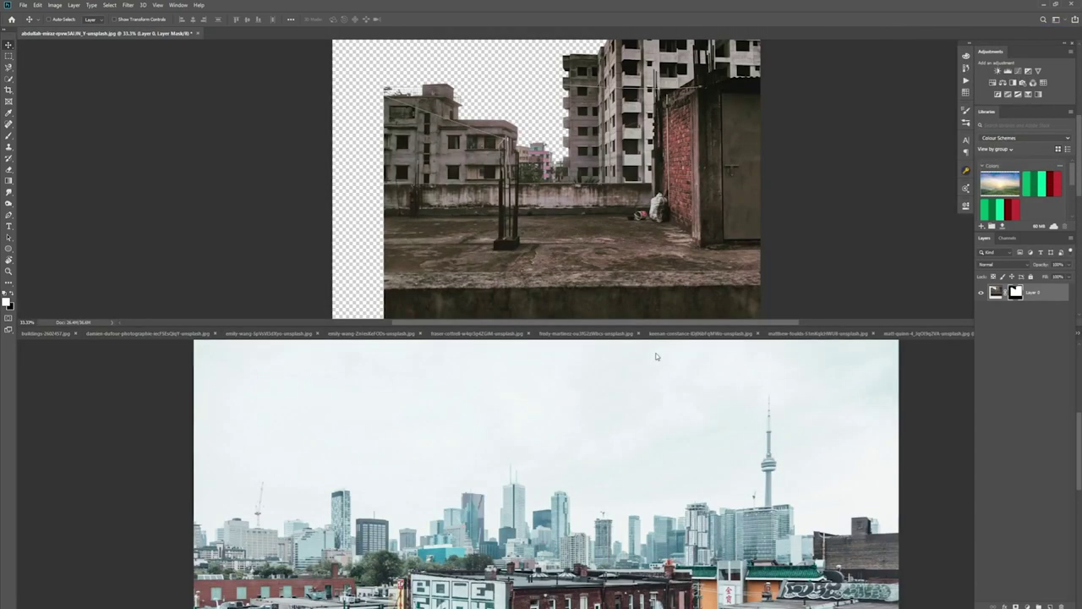
{"action": "left_click_drag", "start_coordinate": [68, 34], "coordinate": [758, 323]}
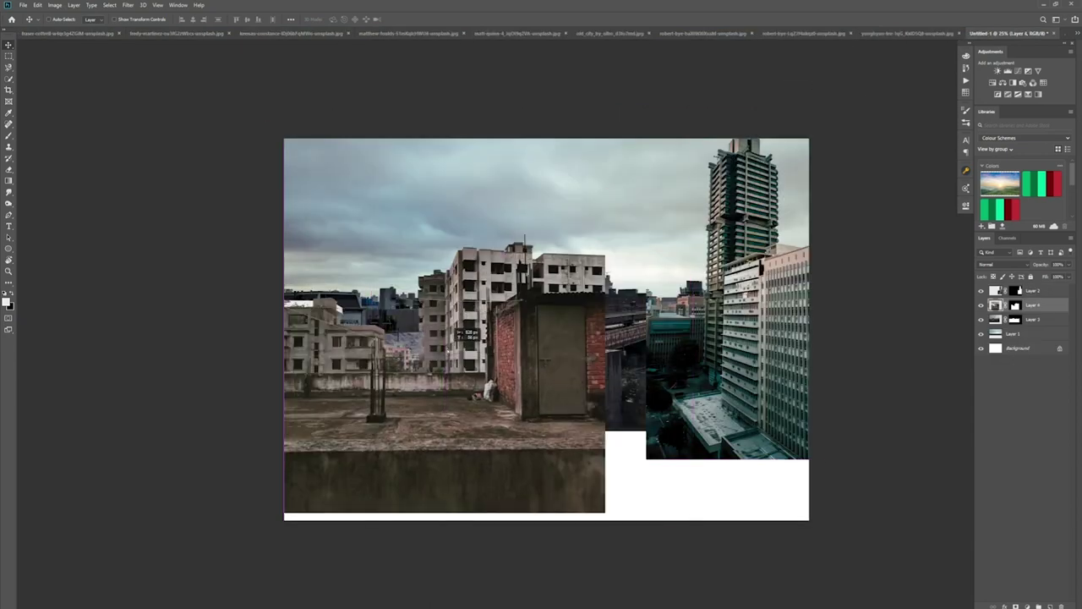
Bring the concrete rooftop layer in front of the high-rise layer and place it over the right half
{"action": "left_click_drag", "start_coordinate": [448, 340], "coordinate": [672, 340]}
{"action": "left_click_drag", "start_coordinate": [1040, 305], "coordinate": [1044, 286]}
{"action": "left_click_drag", "start_coordinate": [672, 351], "coordinate": [616, 341]}
{"action": "key", "text": "ctrl+t"}
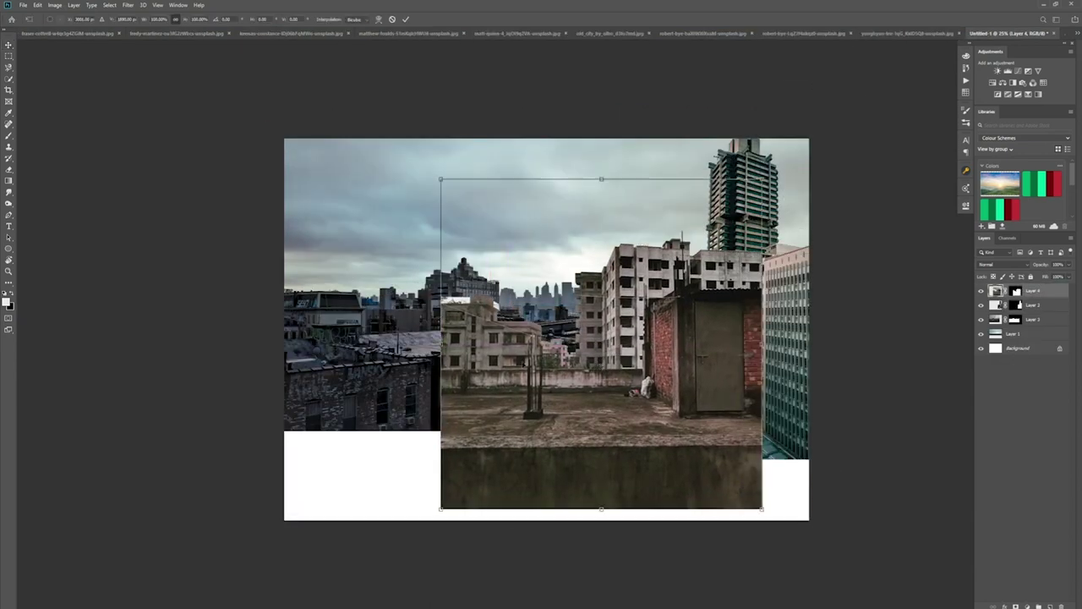
{"action": "left_click_drag", "start_coordinate": [442, 179], "coordinate": [466, 178]}
{"action": "left_click_drag", "start_coordinate": [737, 178], "coordinate": [769, 178]}
{"action": "key", "text": "Escape"}
{"action": "right_click", "coordinate": [576, 407]}
{"action": "right_click", "coordinate": [627, 345]}
{"action": "left_click", "coordinate": [693, 320]}
Distort the concrete rooftop layer by its corners so its sides slant, and shift it towards the high-rise
{"action": "key", "text": "ctrl+t"}
{"action": "right_click", "coordinate": [562, 351]}
{"action": "left_click", "coordinate": [583, 383]}
{"action": "mouse_move", "coordinate": [442, 176]}
{"action": "left_mouse_down"}
{"action": "mouse_move", "coordinate": [447, 158]}
{"action": "mouse_move", "coordinate": [444, 167]}
{"action": "left_mouse_up"}
{"action": "left_click_drag", "start_coordinate": [442, 507], "coordinate": [470, 464]}
{"action": "left_click_drag", "start_coordinate": [762, 509], "coordinate": [779, 471]}
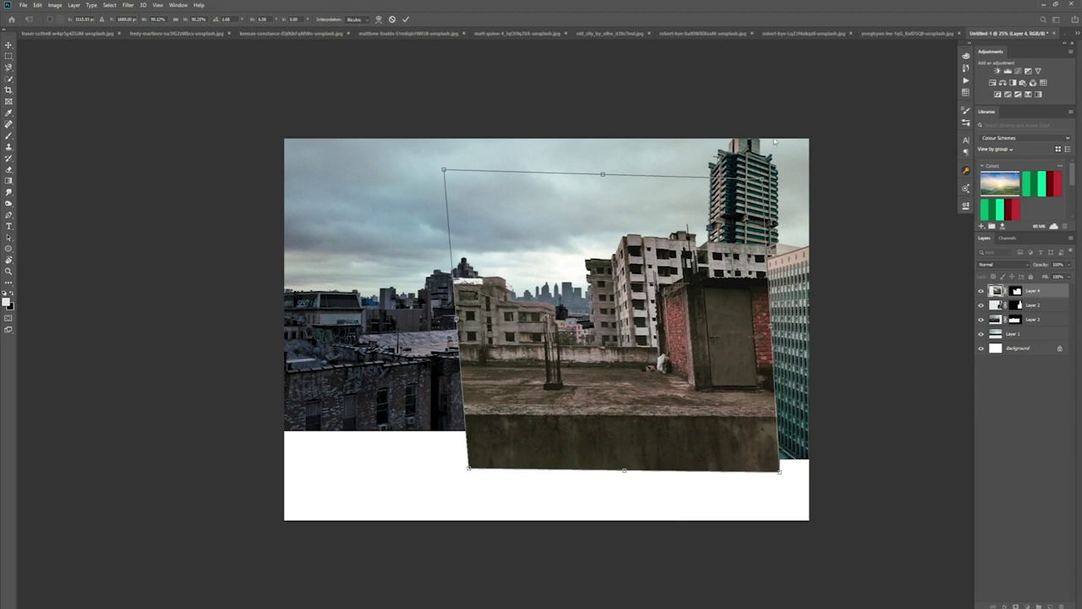
{"action": "left_click_drag", "start_coordinate": [762, 179], "coordinate": [804, 183]}
{"action": "left_click_drag", "start_coordinate": [718, 313], "coordinate": [722, 334]}
Refine the rooftop layer's distorted shape, apply the transform and raise the layer in the composite
{"action": "left_click_drag", "start_coordinate": [828, 207], "coordinate": [828, 203]}
{"action": "left_click_drag", "start_coordinate": [735, 336], "coordinate": [749, 339]}
{"action": "right_click", "coordinate": [550, 420]}
{"action": "mouse_move", "coordinate": [490, 496]}
{"action": "left_mouse_down"}
{"action": "mouse_move", "coordinate": [477, 508]}
{"action": "mouse_move", "coordinate": [490, 509]}
{"action": "left_mouse_up"}
{"action": "left_click", "coordinate": [572, 453]}
{"action": "left_click_drag", "start_coordinate": [800, 505], "coordinate": [800, 509]}
{"action": "key", "text": "Return"}
{"action": "left_click_drag", "start_coordinate": [650, 435], "coordinate": [647, 373]}
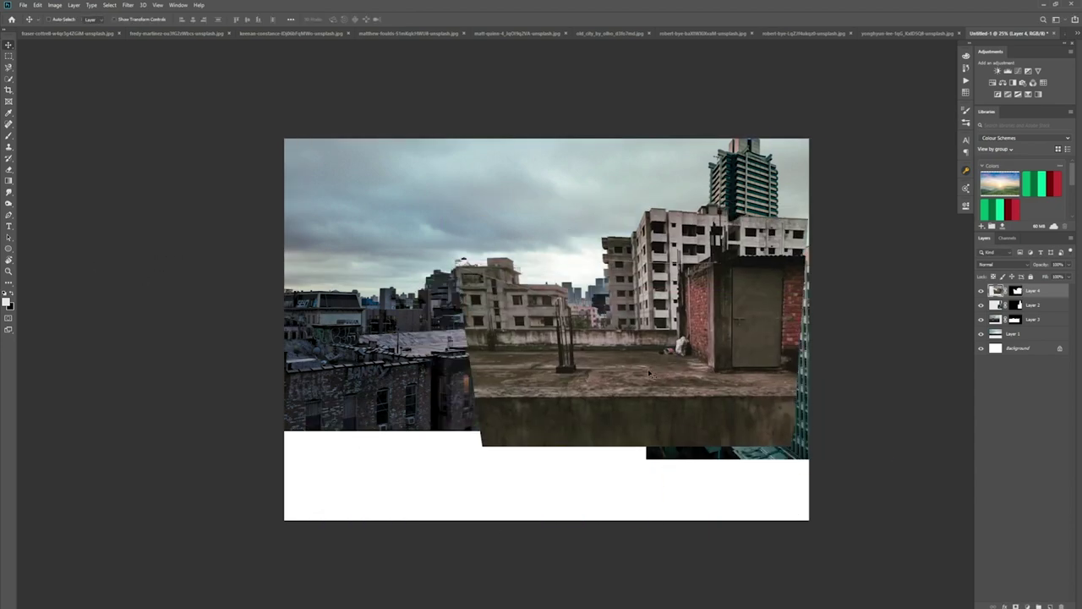
Delete the concrete rooftop layer from the composite
{"action": "key", "text": "Delete"}
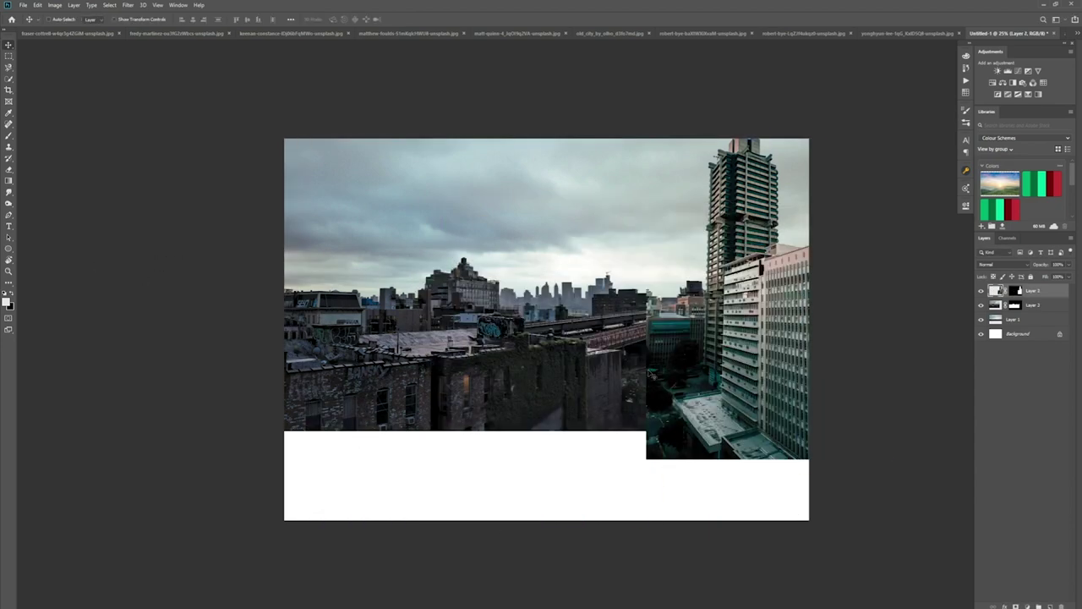
{"action": "key", "text": "ctrl+s"}
{"action": "key", "text": "Escape"}
Close the pink-sky city photo and bring up the graffiti rooftop photo with the tower skyline
{"action": "left_click", "coordinate": [67, 35]}
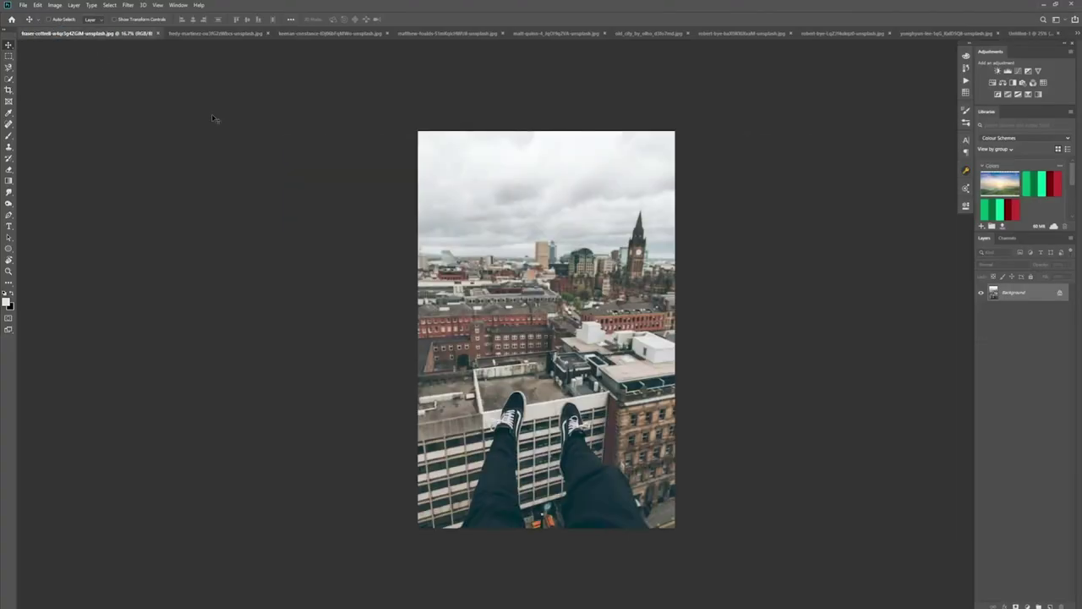
{"action": "left_click", "coordinate": [203, 34]}
{"action": "left_click", "coordinate": [359, 34]}
{"action": "left_click", "coordinate": [439, 33]}
{"action": "left_click", "coordinate": [501, 34]}
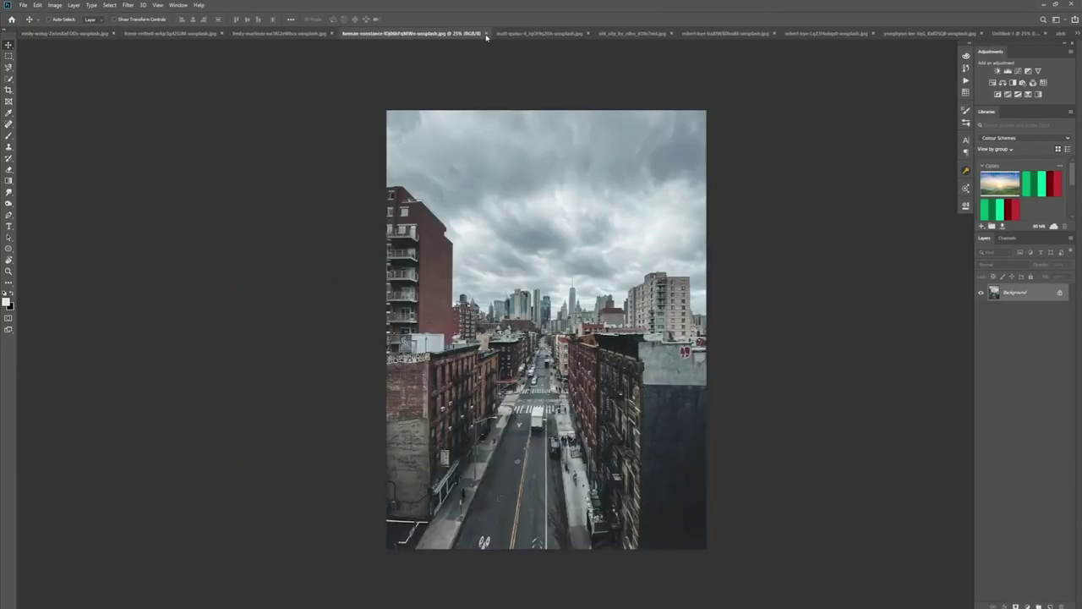
{"action": "left_click", "coordinate": [526, 36]}
Select the graffiti rooftop photo's pale sky with Color Range at a slightly reduced fuzziness
{"action": "left_click", "coordinate": [109, 6]}
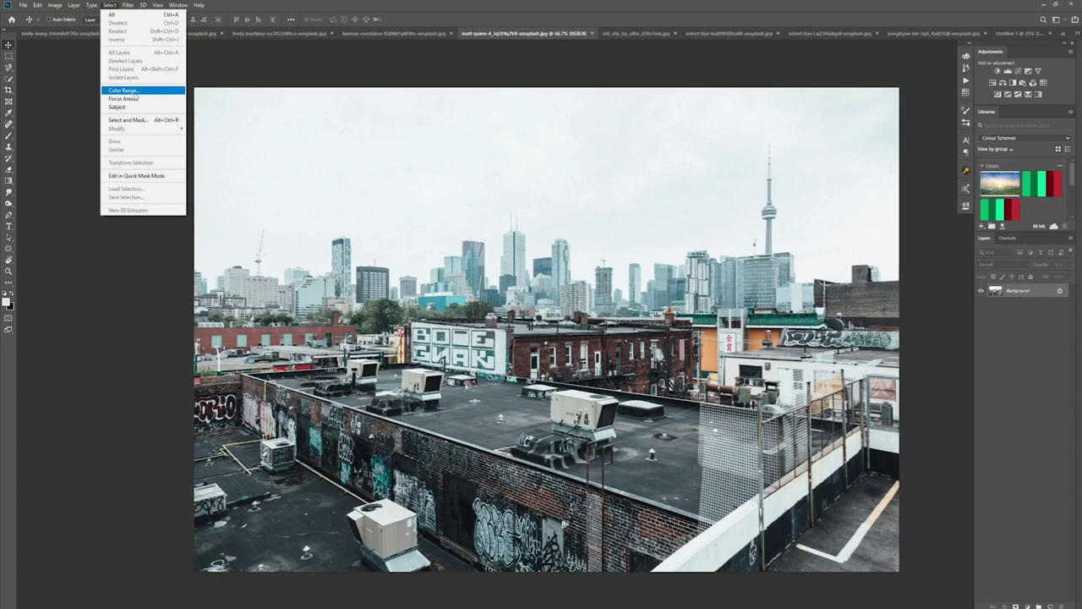
{"action": "left_click", "coordinate": [127, 88]}
{"action": "left_click_drag", "start_coordinate": [100, 231], "coordinate": [97, 231]}
{"action": "left_click", "coordinate": [212, 196]}
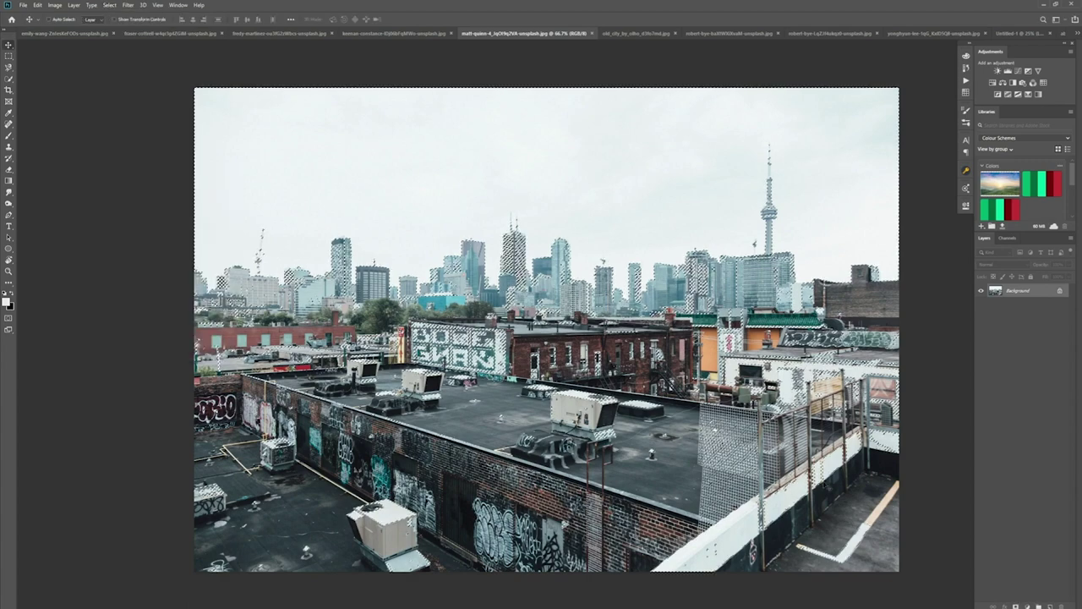
Mask out the sky using the inverted selection and paint the foreground rooftops back into the mask in white
{"action": "key", "text": "ctrl+shift+i"}
{"action": "left_click", "coordinate": [1015, 605]}
{"action": "key", "text": "b"}
{"action": "mouse_move", "coordinate": [583, 410]}
{"action": "left_mouse_down"}
{"action": "mouse_move", "coordinate": [697, 528]}
{"action": "mouse_move", "coordinate": [773, 396]}
{"action": "mouse_move", "coordinate": [392, 485]}
{"action": "left_mouse_up"}
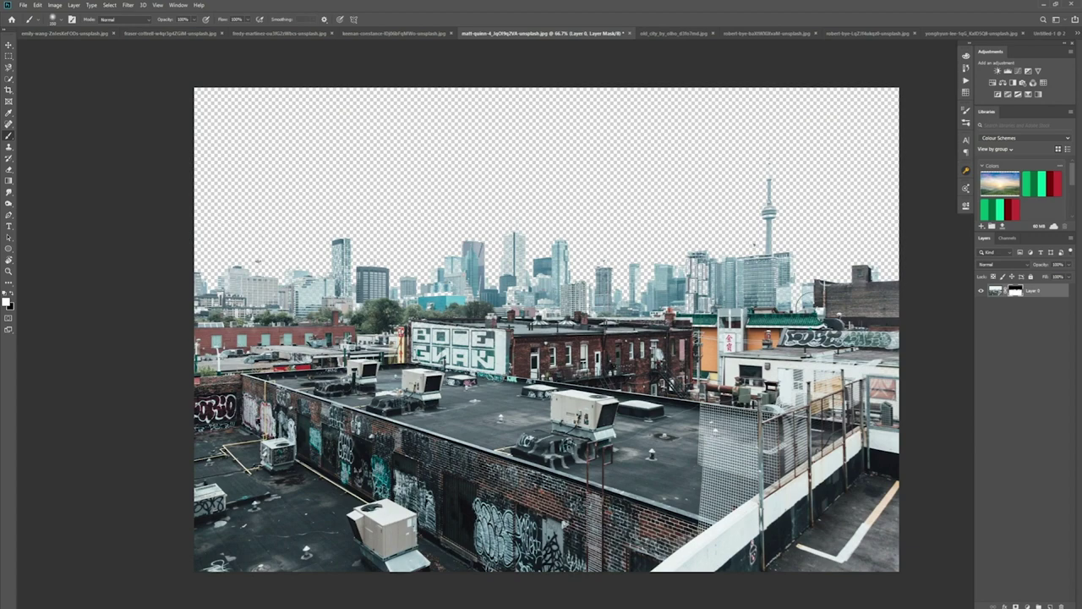
Copy the masked graffiti rooftop layer into the composite, then scale and position it in front of the existing buildings
{"action": "key", "text": "v"}
{"action": "left_click_drag", "start_coordinate": [468, 332], "coordinate": [377, 334]}
{"action": "key", "text": "ctrl+t"}
{"action": "left_click_drag", "start_coordinate": [536, 427], "coordinate": [790, 596]}
{"action": "left_click_drag", "start_coordinate": [514, 443], "coordinate": [461, 370]}
{"action": "mouse_move", "coordinate": [591, 314]}
{"action": "left_mouse_down"}
{"action": "mouse_move", "coordinate": [518, 337]}
{"action": "mouse_move", "coordinate": [528, 361]}
{"action": "mouse_move", "coordinate": [516, 309]}
{"action": "mouse_move", "coordinate": [246, 286]}
{"action": "mouse_move", "coordinate": [554, 301]}
{"action": "left_mouse_up"}
{"action": "key", "text": "Return"}
Paint black on the graffiti rooftop layer's mask to hide parts of its distant skyline
{"action": "key", "text": "b"}
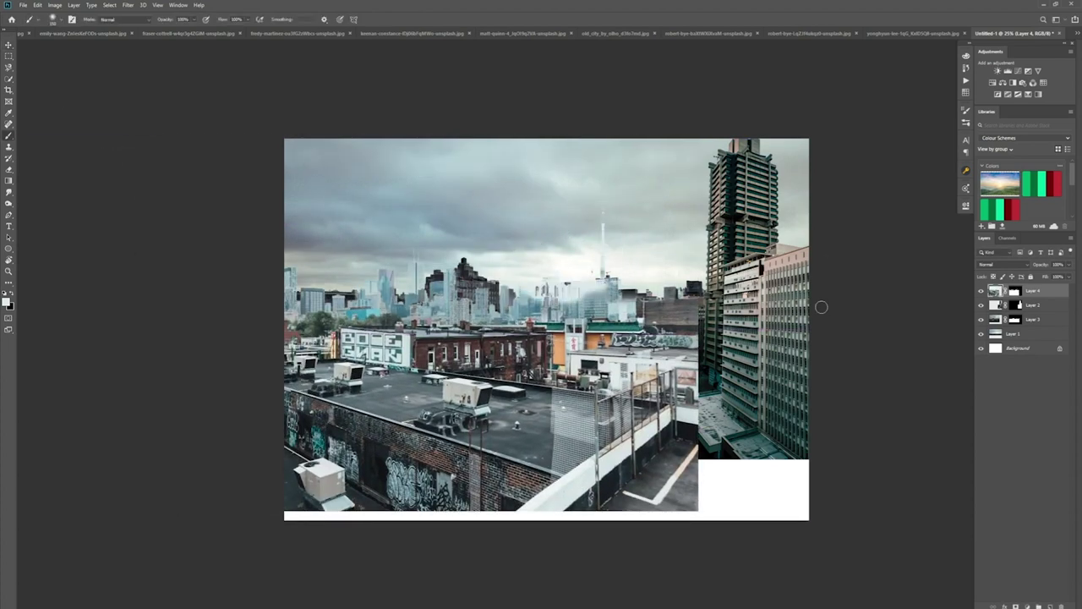
{"action": "left_click", "coordinate": [1014, 290]}
{"action": "key", "text": "x"}
{"action": "mouse_move", "coordinate": [288, 291]}
{"action": "left_mouse_down"}
{"action": "mouse_move", "coordinate": [623, 285]}
{"action": "mouse_move", "coordinate": [631, 308]}
{"action": "mouse_move", "coordinate": [493, 314]}
{"action": "mouse_move", "coordinate": [574, 319]}
{"action": "mouse_move", "coordinate": [632, 316]}
{"action": "mouse_move", "coordinate": [376, 307]}
{"action": "mouse_move", "coordinate": [277, 341]}
{"action": "left_mouse_up"}
Enlarge the graffiti rooftop layer to about 144% and place it over the composite's right side
{"action": "left_click", "coordinate": [8, 44]}
{"action": "mouse_move", "coordinate": [439, 338]}
{"action": "left_mouse_down"}
{"action": "mouse_move", "coordinate": [431, 428]}
{"action": "mouse_move", "coordinate": [440, 406]}
{"action": "left_mouse_up"}
{"action": "key", "text": "ctrl+t"}
{"action": "left_click_drag", "start_coordinate": [698, 224], "coordinate": [928, 66]}
{"action": "left_click_drag", "start_coordinate": [415, 428], "coordinate": [732, 418]}
{"action": "key", "text": "Return"}
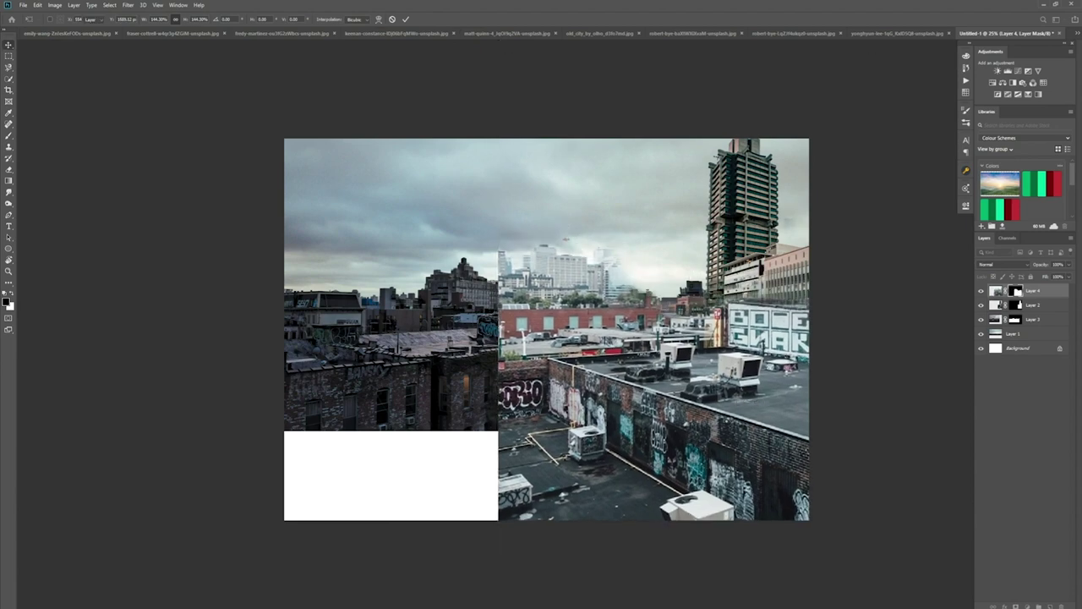
Outline the foreground graffiti rooftop with the Pen tool, convert the path to a selection and invert it
{"action": "left_click", "coordinate": [9, 214]}
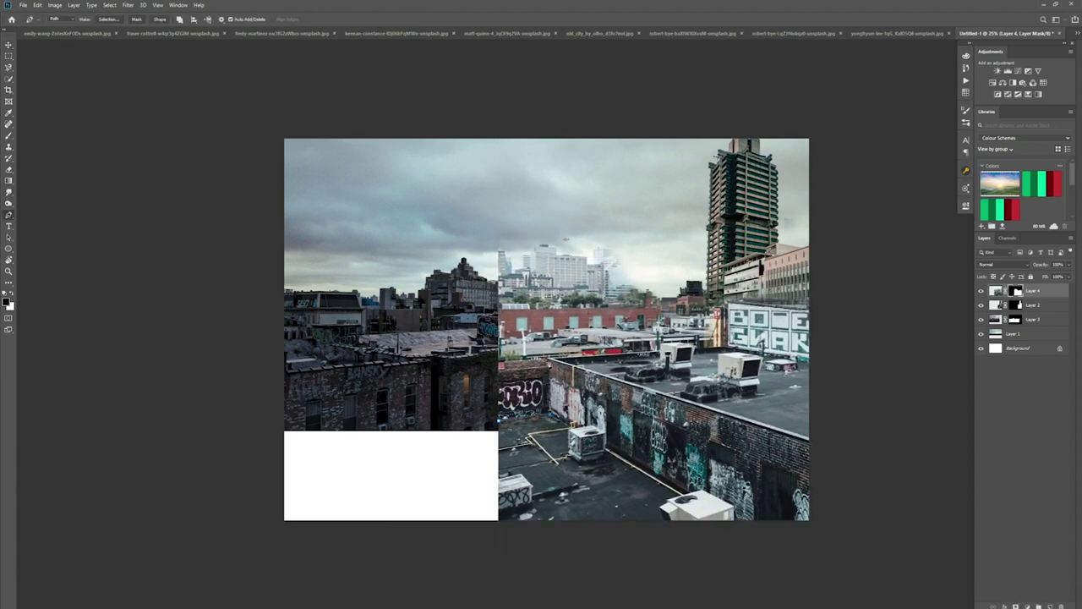
{"action": "left_click", "coordinate": [829, 357]}
{"action": "left_click", "coordinate": [856, 556]}
{"action": "left_click", "coordinate": [491, 561]}
{"action": "left_click", "coordinate": [470, 434]}
{"action": "left_click", "coordinate": [499, 420]}
{"action": "left_click", "coordinate": [109, 19]}
{"action": "left_click", "coordinate": [457, 134]}
{"action": "key", "text": "ctrl+shift+i"}
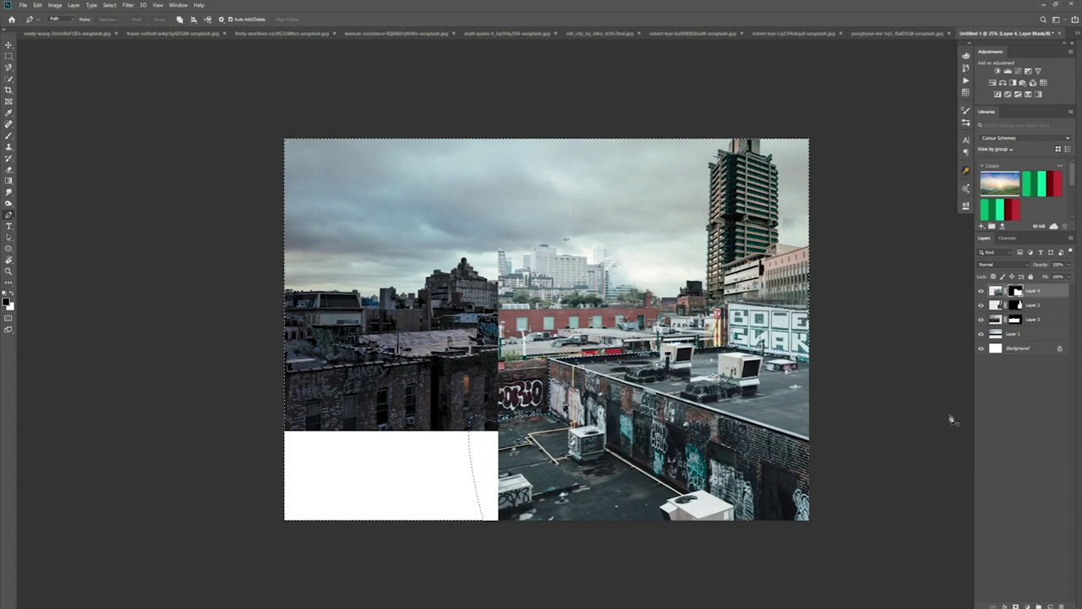
{"action": "key", "text": "Delete"}
{"action": "key", "text": "ctrl+d"}
{"action": "left_click", "coordinate": [37, 5]}
{"action": "left_click", "coordinate": [70, 34]}
Fill the inverted selection with black on the graffiti rooftop layer's mask and deselect
{"action": "key", "text": "x"}
{"action": "key", "text": "Delete"}
{"action": "key", "text": "ctrl+d"}
Add a Curves adjustment clipped to the graffiti rooftop layer and lower its highlight end to darken the rooftop
{"action": "left_click", "coordinate": [1017, 71]}
{"action": "left_click", "coordinate": [999, 300], "text": "alt"}
{"action": "double_click", "coordinate": [1001, 293]}
{"action": "left_click_drag", "start_coordinate": [943, 254], "coordinate": [962, 282]}
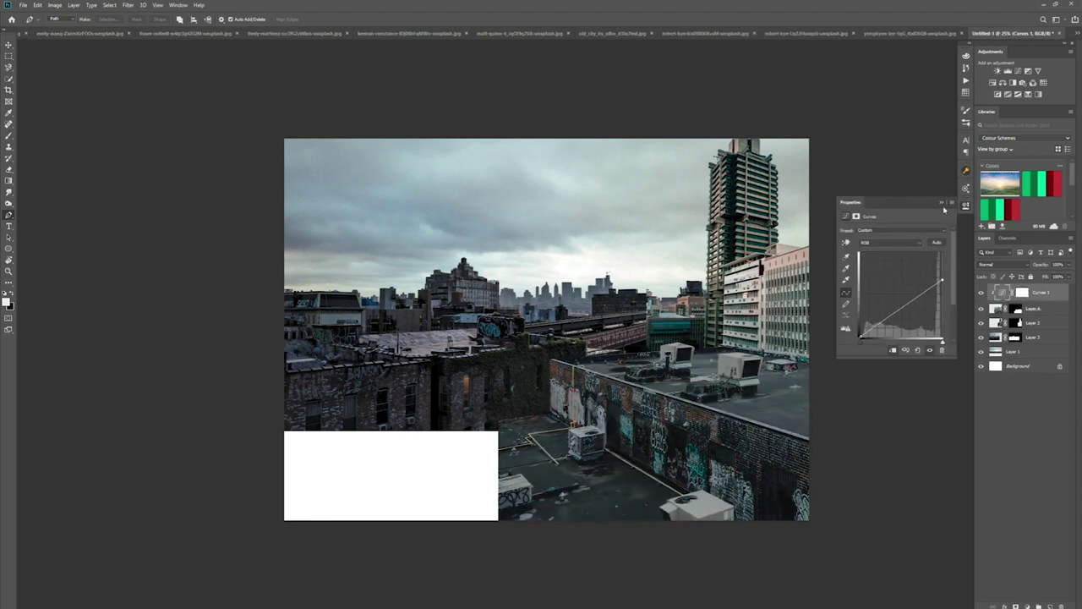
{"action": "left_click", "coordinate": [941, 203]}
Move the graffiti rooftop layer further right and slightly up within the composite
{"action": "key", "text": "v"}
{"action": "left_click", "coordinate": [999, 309]}
{"action": "left_click_drag", "start_coordinate": [736, 432], "coordinate": [804, 422]}
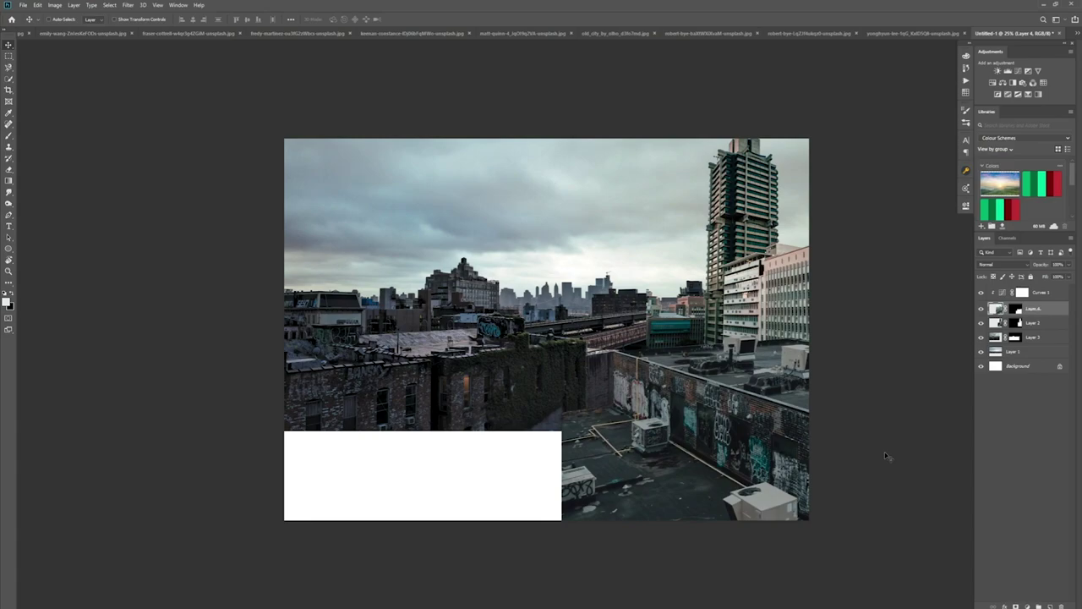
Save the composite as a Photoshop file named Urban City
{"action": "key", "text": "ctrl+s"}
{"action": "key", "text": "BackSpace"}
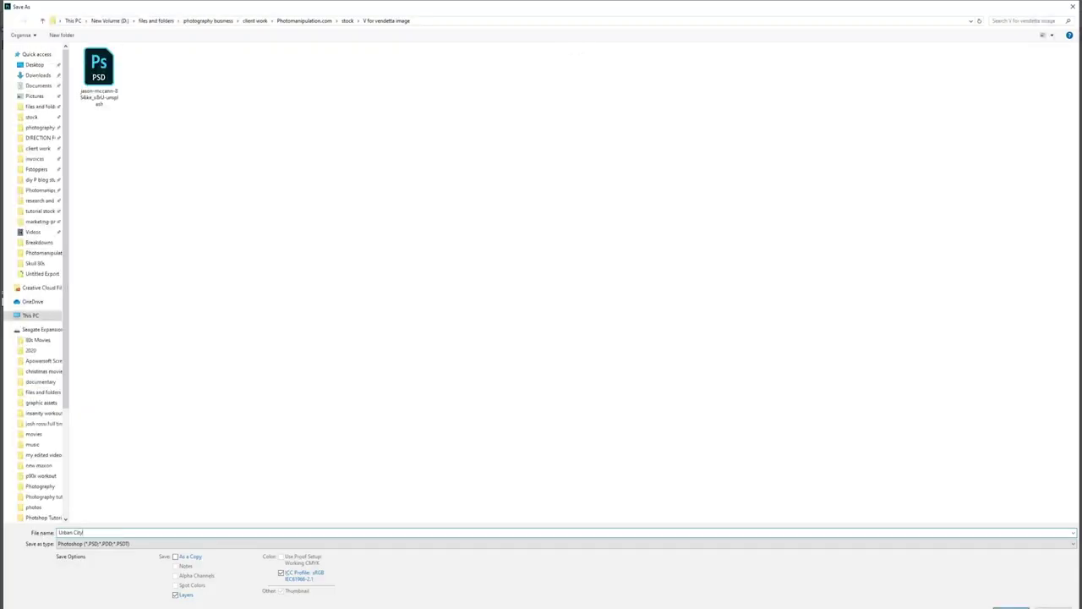
{"action": "key", "text": "Return"}
{"action": "key", "text": "Return"}
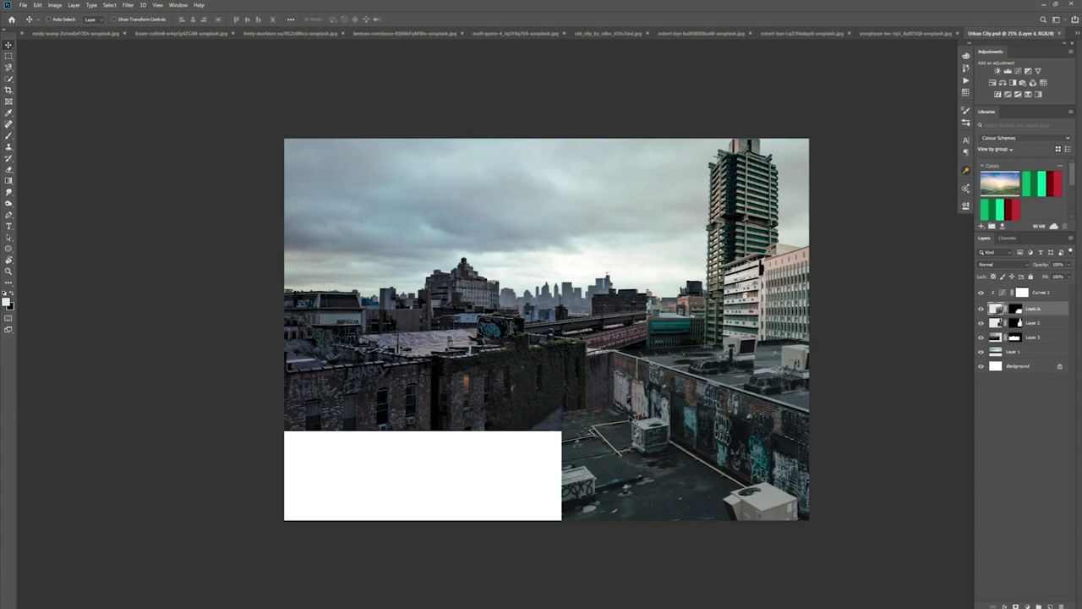
Add a Curves adjustment clipped to the sky in Layer 1 and pull the curve down to darken it
{"action": "left_click", "coordinate": [1013, 350]}
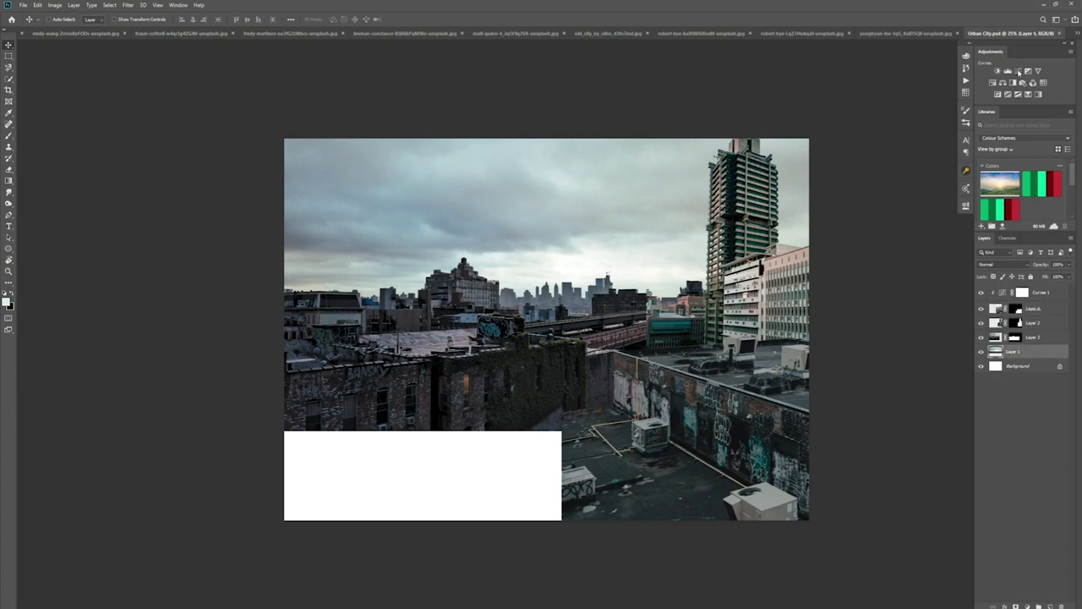
{"action": "left_click", "coordinate": [1017, 71]}
{"action": "left_click", "coordinate": [1006, 361], "text": "alt"}
{"action": "double_click", "coordinate": [1002, 353]}
{"action": "left_click_drag", "start_coordinate": [903, 293], "coordinate": [905, 305]}
{"action": "left_click", "coordinate": [963, 343]}
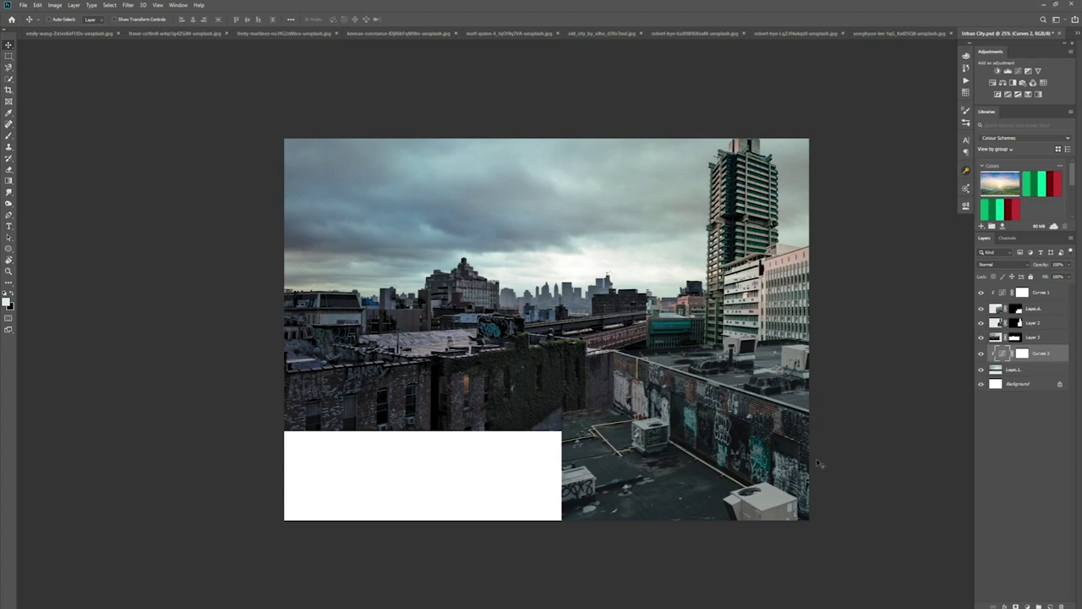
Look through the open stock city photos for further material for the composite
{"action": "left_click", "coordinate": [87, 34]}
{"action": "left_click", "coordinate": [317, 34]}
{"action": "left_click", "coordinate": [363, 34]}
{"action": "left_click", "coordinate": [439, 35]}
{"action": "left_click", "coordinate": [553, 35]}
{"action": "left_click", "coordinate": [620, 35]}
{"action": "left_click", "coordinate": [664, 35]}
{"action": "left_click", "coordinate": [687, 35]}
{"action": "left_click", "coordinate": [732, 35]}
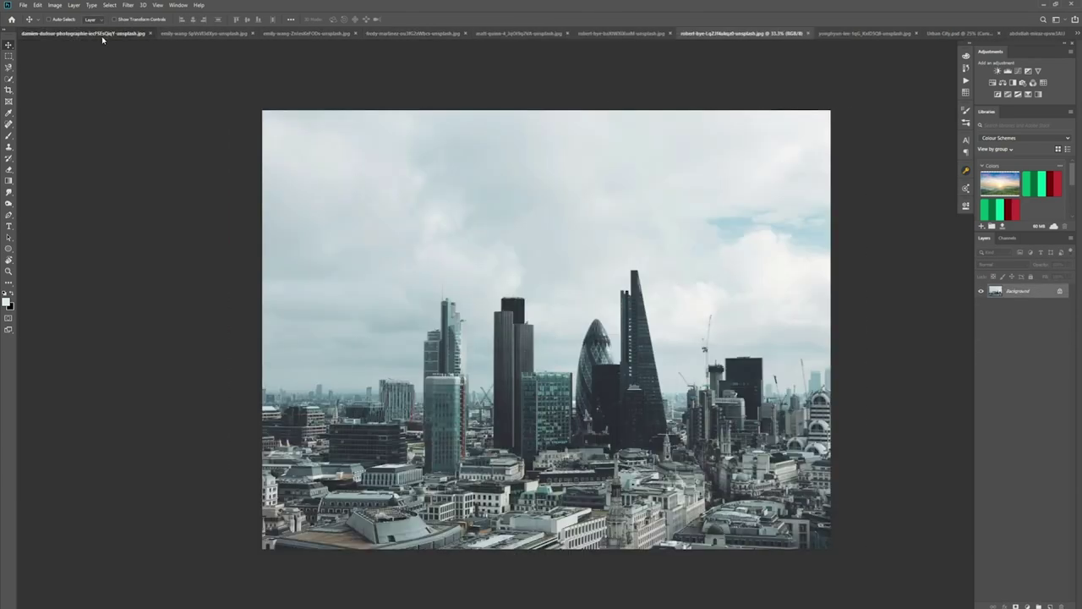
{"action": "left_click", "coordinate": [102, 35]}
{"action": "left_click", "coordinate": [237, 35]}
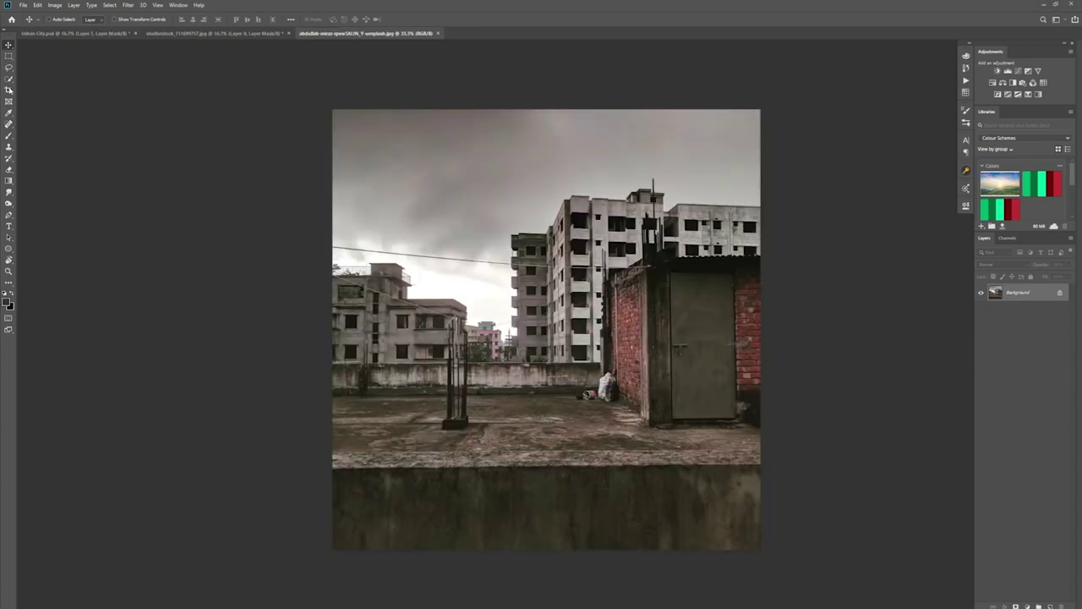
Outline the foreground concrete wall in the abdullah rooftop photo with the Pen tool and copy it to a new layer
{"action": "key", "text": "p"}
{"action": "left_click", "coordinate": [329, 453]}
{"action": "left_click", "coordinate": [763, 448]}
{"action": "left_click", "coordinate": [773, 571]}
{"action": "left_click", "coordinate": [301, 562]}
{"action": "left_click", "coordinate": [330, 454]}
{"action": "left_click", "coordinate": [110, 19]}
{"action": "key", "text": "Return"}
{"action": "key", "text": "ctrl+j"}
Copy the concrete wall into the Urban City composite at its lower left and place its layer beneath the man's
{"action": "key", "text": "v"}
{"action": "left_click_drag", "start_coordinate": [574, 403], "coordinate": [524, 364]}
{"action": "left_click_drag", "start_coordinate": [524, 363], "coordinate": [452, 421]}
{"action": "left_click_drag", "start_coordinate": [1039, 290], "coordinate": [1037, 308]}
{"action": "key", "text": "ctrl+t"}
{"action": "left_click_drag", "start_coordinate": [757, 345], "coordinate": [757, 343]}
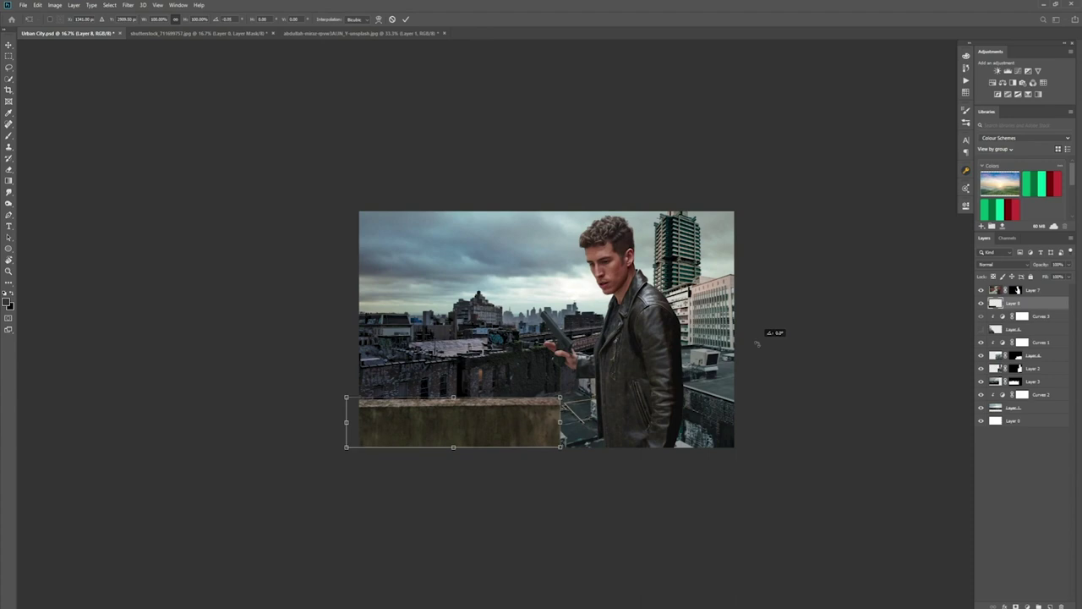
{"action": "left_click_drag", "start_coordinate": [561, 397], "coordinate": [795, 340]}
{"action": "left_click_drag", "start_coordinate": [718, 376], "coordinate": [661, 449]}
{"action": "key", "text": "Return"}
{"action": "key", "text": "ctrl+z"}
{"action": "key", "text": "ctrl+z"}
Nudge the concrete wall layer slightly to the left with Free Transform
{"action": "key", "text": "ctrl+t"}
{"action": "left_click_drag", "start_coordinate": [615, 417], "coordinate": [601, 416]}
{"action": "key", "text": "Return"}
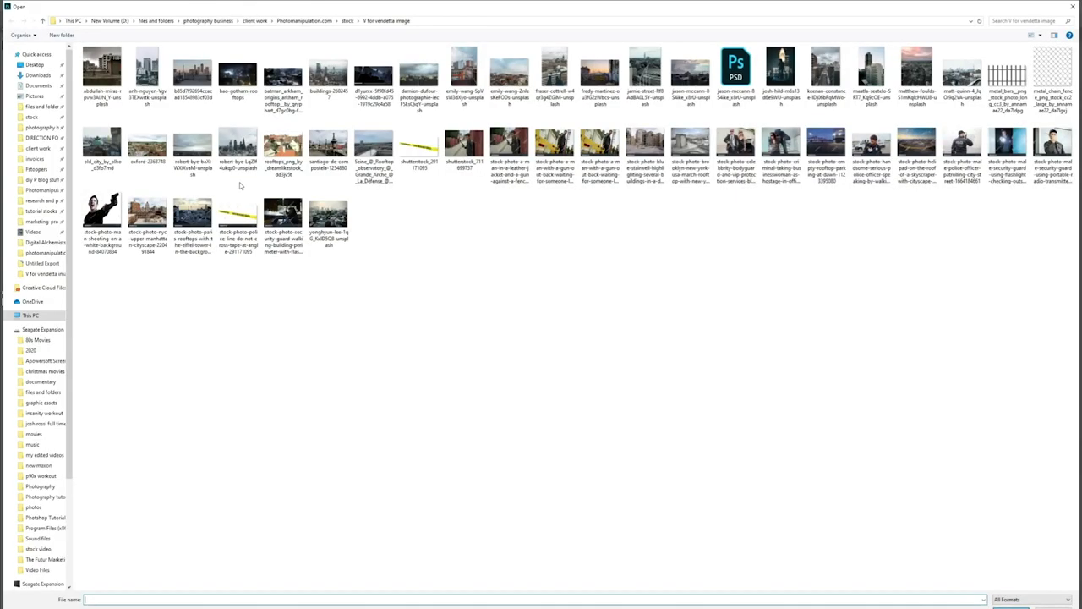
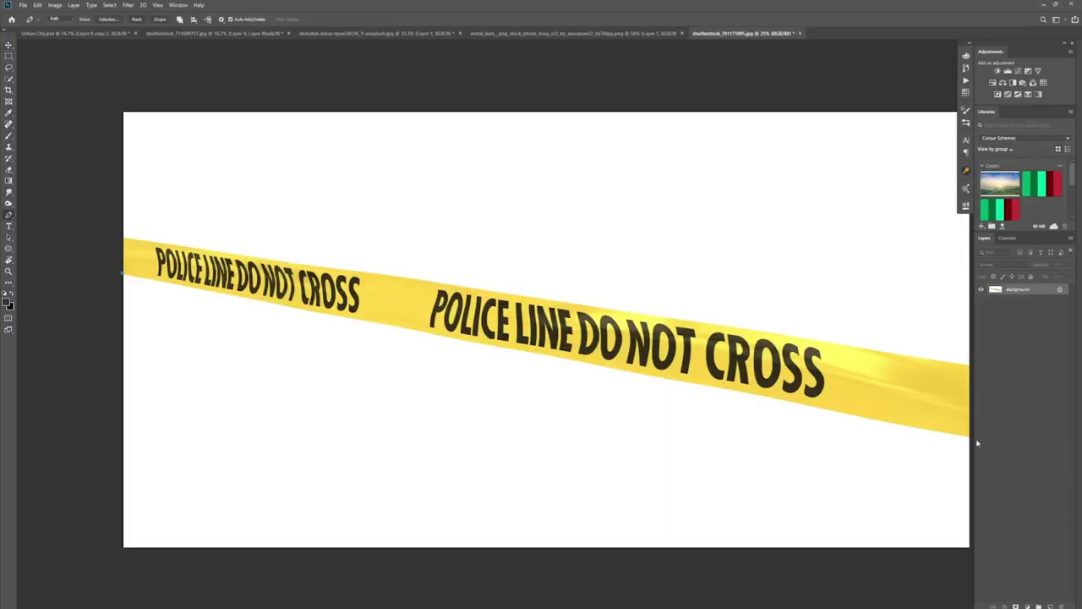
Trace the lower and upper edges of the yellow police tape with the Pen tool and close the path
{"action": "left_click", "coordinate": [275, 303]}
{"action": "left_click", "coordinate": [326, 313]}
{"action": "left_click", "coordinate": [376, 321]}
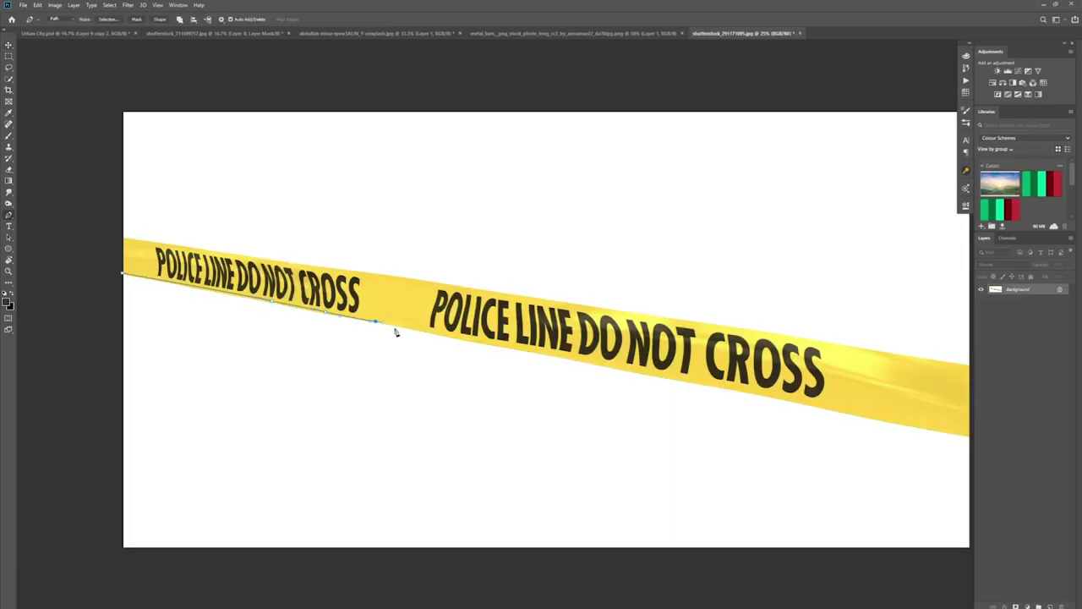
{"action": "left_click", "coordinate": [448, 335]}
{"action": "left_click", "coordinate": [572, 358]}
{"action": "left_click", "coordinate": [720, 385]}
{"action": "left_click", "coordinate": [864, 416]}
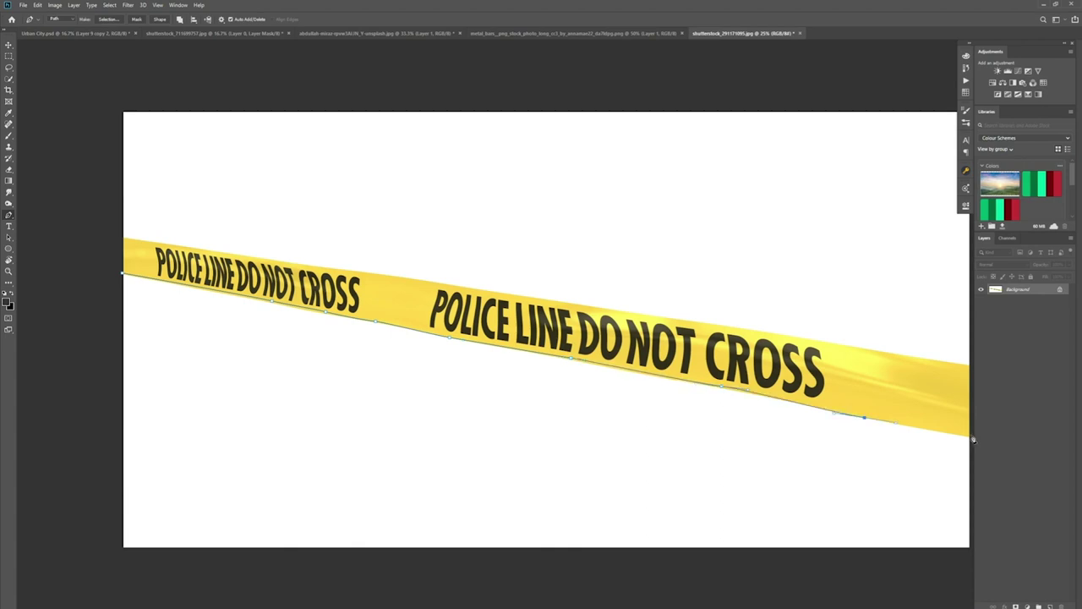
{"action": "left_click", "coordinate": [970, 436]}
{"action": "left_click", "coordinate": [970, 367]}
{"action": "left_click", "coordinate": [805, 338]}
{"action": "left_click", "coordinate": [573, 303]}
{"action": "left_click", "coordinate": [415, 279]}
{"action": "left_click", "coordinate": [156, 243]}
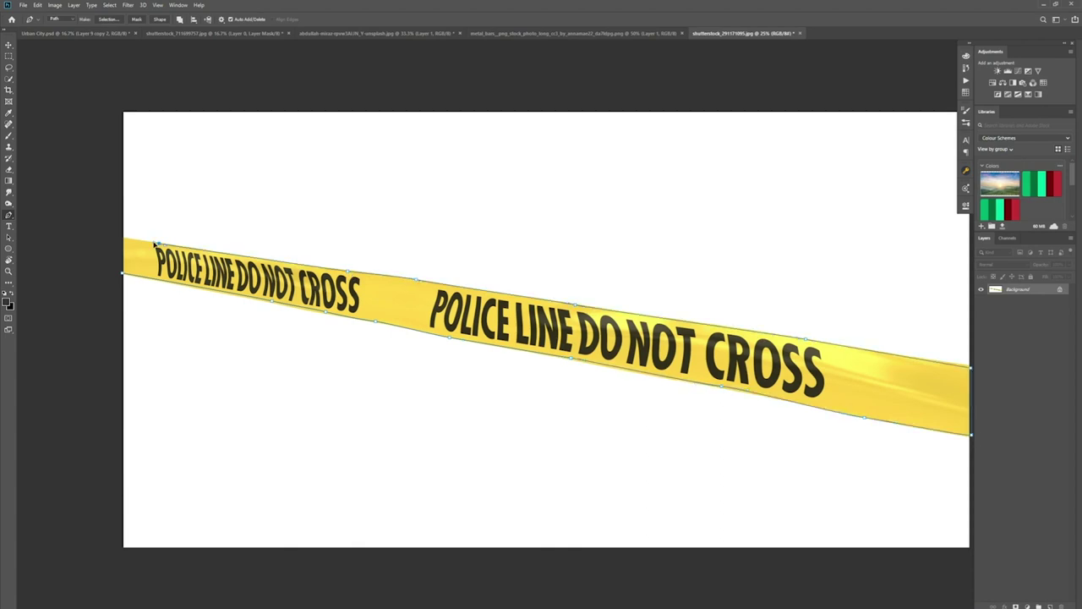
{"action": "left_click", "coordinate": [113, 236]}
{"action": "left_click", "coordinate": [112, 272]}
{"action": "left_click", "coordinate": [123, 273]}
{"action": "left_click", "coordinate": [110, 6]}
{"action": "left_click", "coordinate": [131, 127]}
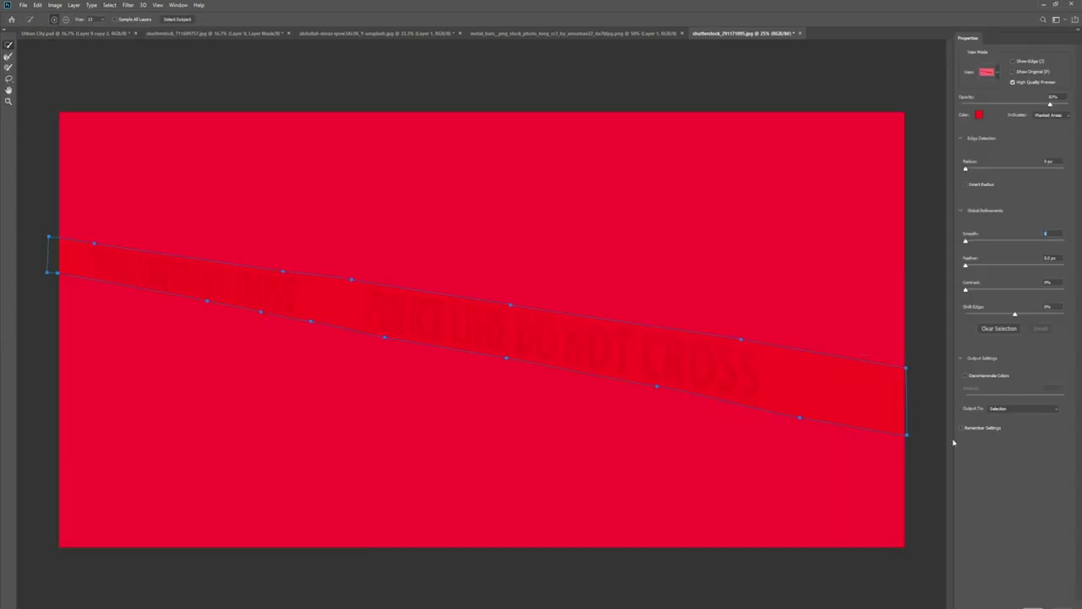
{"action": "left_click", "coordinate": [1033, 605]}
Convert the tape path to a selection and use it to mask out the white background
{"action": "left_click", "coordinate": [109, 6]}
{"action": "left_click", "coordinate": [108, 19]}
{"action": "left_click", "coordinate": [456, 127]}
{"action": "left_click", "coordinate": [128, 5]}
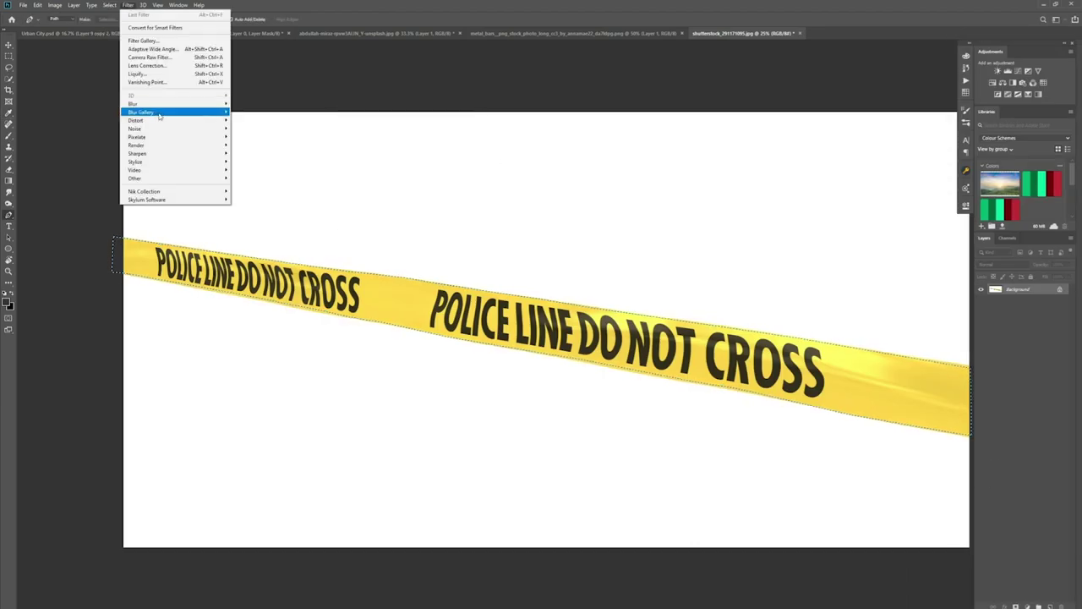
{"action": "left_click", "coordinate": [109, 5]}
{"action": "left_click", "coordinate": [127, 129]}
{"action": "left_click", "coordinate": [1012, 602]}
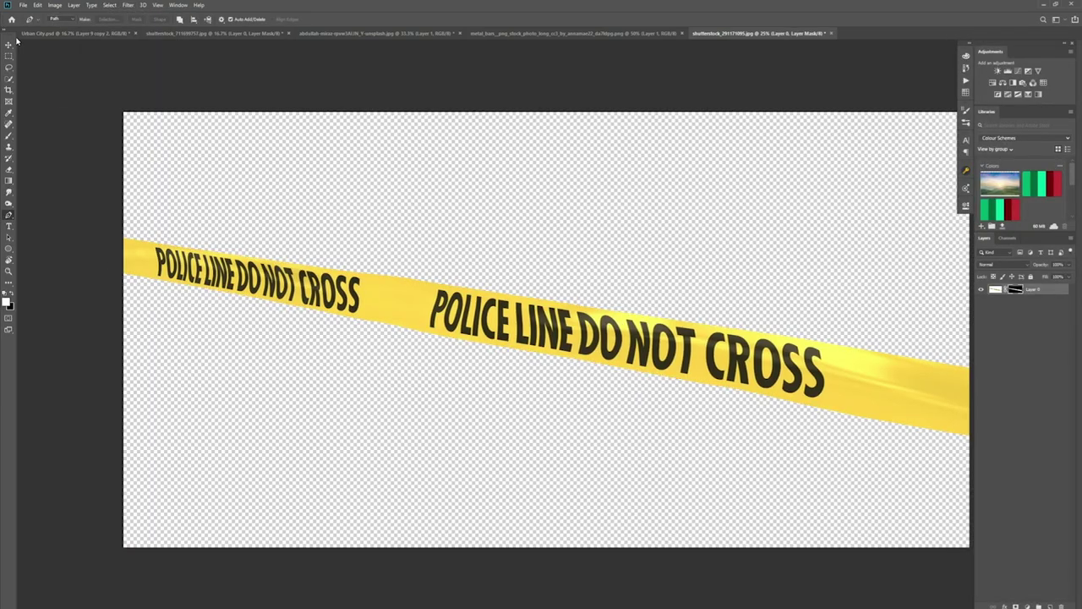
Copy the masked police tape into the Urban City composite as the topmost layer and place it over the wall
{"action": "left_click", "coordinate": [9, 45]}
{"action": "left_click_drag", "start_coordinate": [398, 306], "coordinate": [364, 380]}
{"action": "left_click_drag", "start_coordinate": [1037, 332], "coordinate": [1037, 288]}
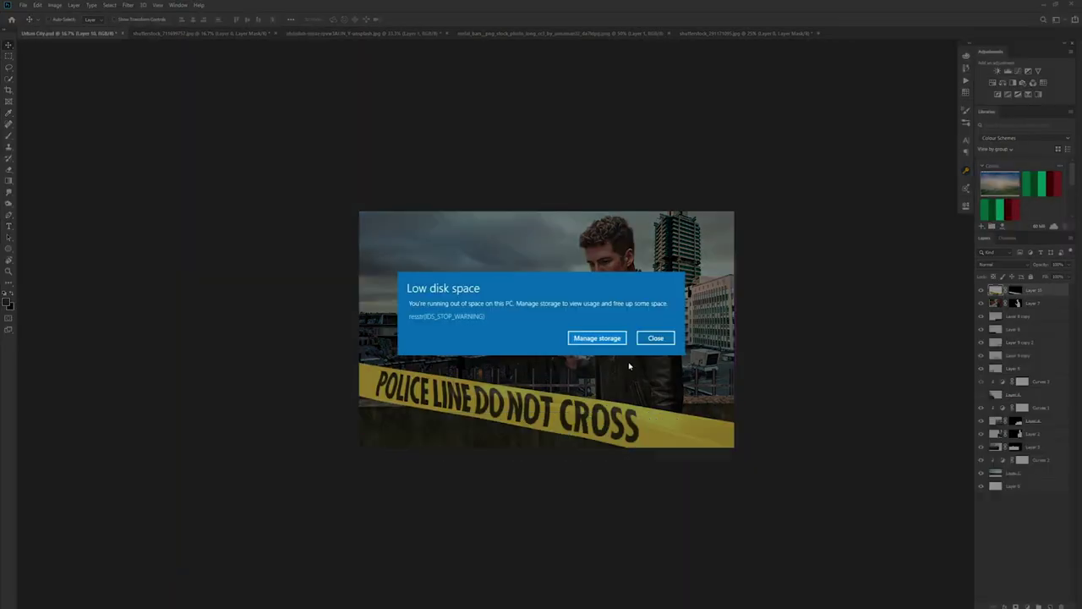
{"action": "left_click", "coordinate": [655, 339]}
{"action": "left_click_drag", "start_coordinate": [567, 401], "coordinate": [566, 423]}
Scale the police tape to span the full image width and lower it across the concrete wall
{"action": "key", "text": "ctrl+t"}
{"action": "left_click_drag", "start_coordinate": [735, 275], "coordinate": [584, 353]}
{"action": "left_click_drag", "start_coordinate": [529, 423], "coordinate": [556, 424]}
{"action": "left_click_drag", "start_coordinate": [610, 355], "coordinate": [736, 292]}
{"action": "left_click_drag", "start_coordinate": [598, 406], "coordinate": [598, 447]}
{"action": "key", "text": "Return"}
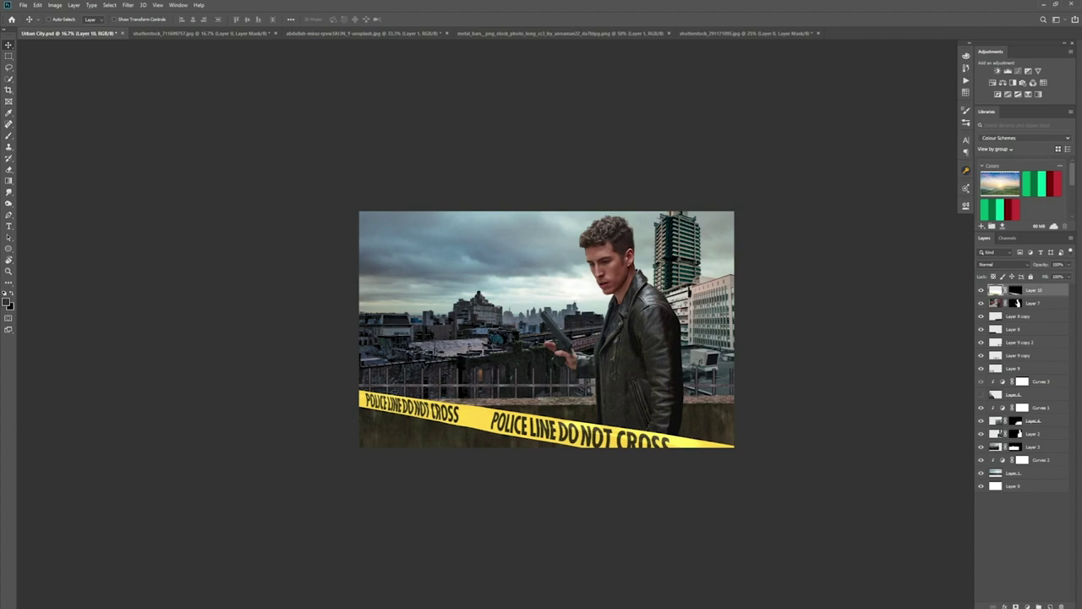
Open the V for Vendetta board image from the Photomanipulation.com folder as reference and move its window aside
{"action": "key", "text": "alt+Tab"}
{"action": "left_click", "coordinate": [365, 151]}
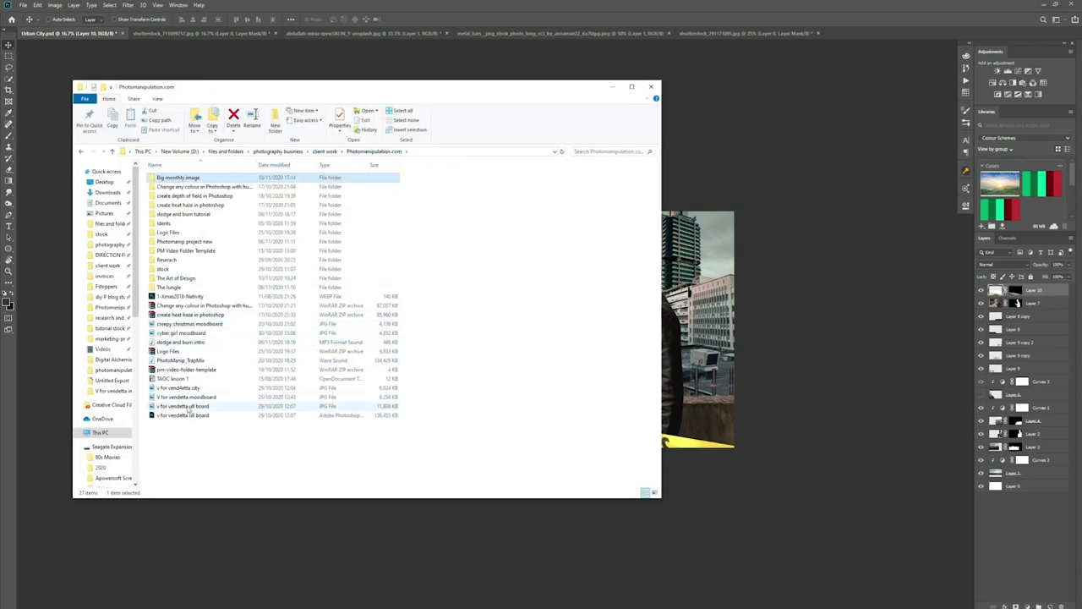
{"action": "double_click", "coordinate": [191, 407]}
{"action": "left_click_drag", "start_coordinate": [846, 4], "coordinate": [1081, 171]}
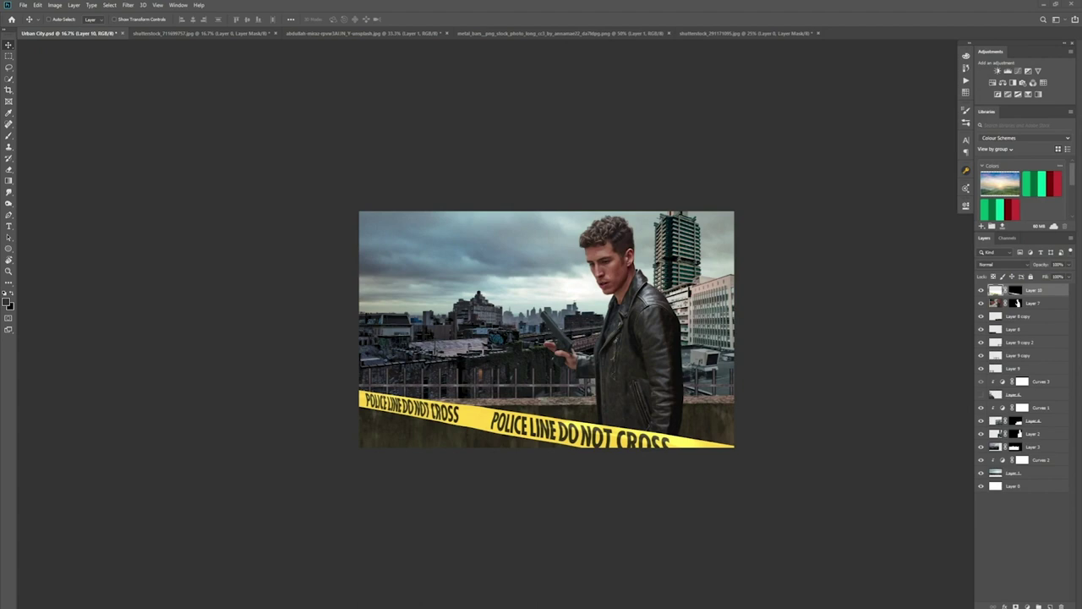
Add a clipped Curves adjustment to the high-rise buildings in Layer 2 and a Black & White adjustment above all layers
{"action": "left_click", "coordinate": [997, 435]}
{"action": "key", "text": "ctrl+m"}
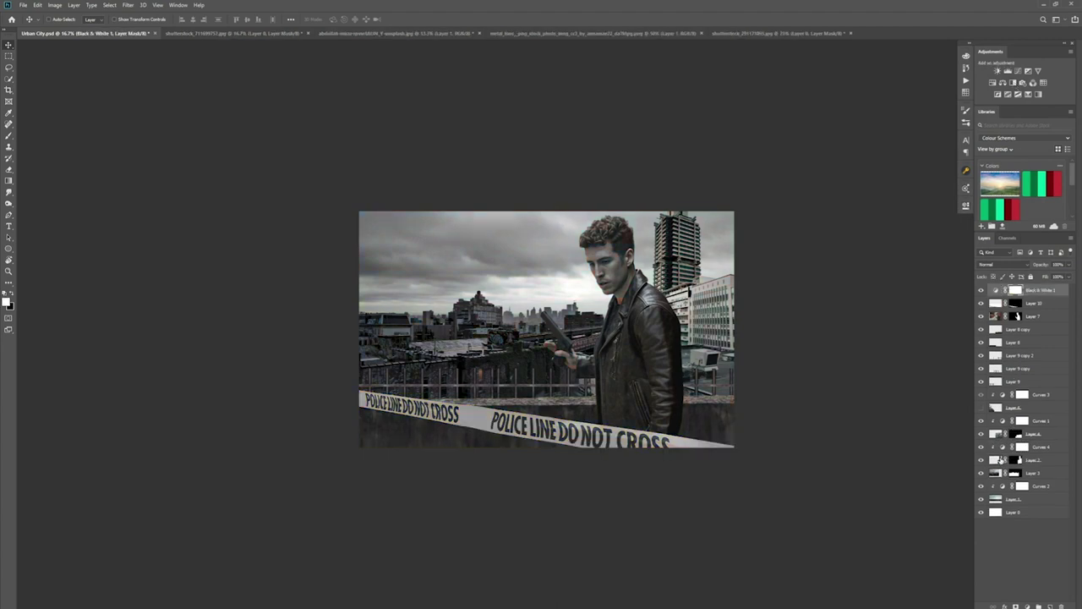
{"action": "double_click", "coordinate": [1002, 420]}
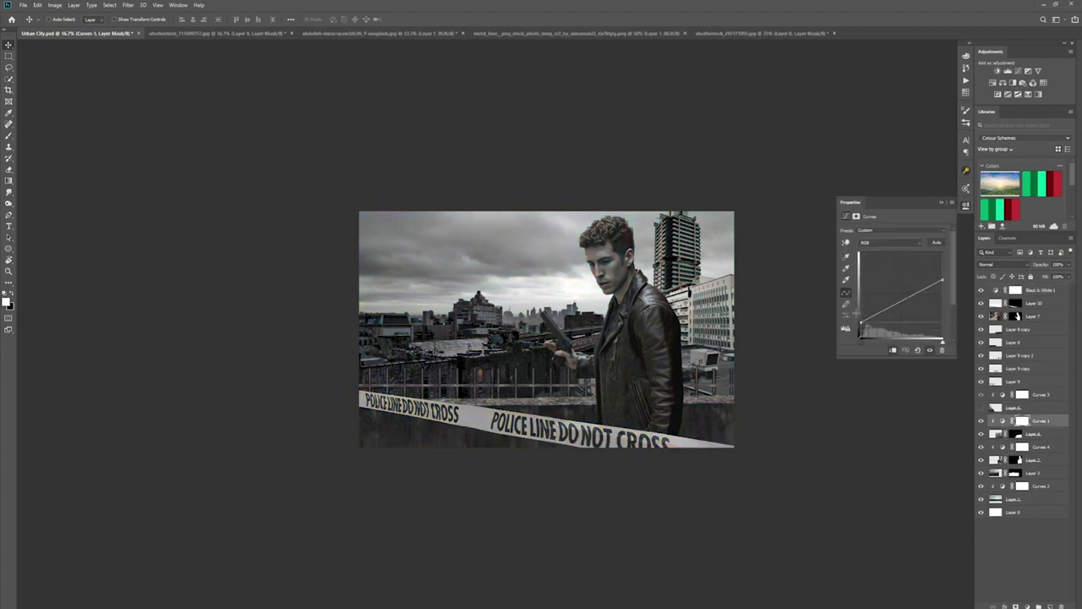
{"action": "left_click", "coordinate": [941, 202]}
{"action": "key", "text": "Delete"}
{"action": "left_click", "coordinate": [1049, 446]}
{"action": "double_click", "coordinate": [1003, 433]}
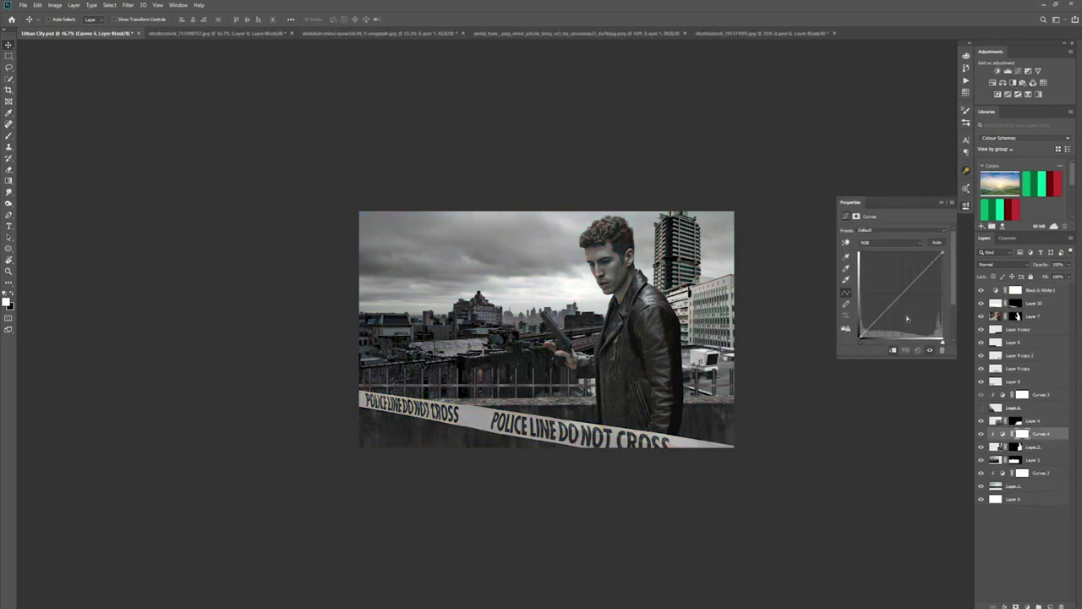
{"action": "key", "text": "ctrl+z"}
{"action": "key", "text": "ctrl+z"}
Raise the shadow end and lower the highlight end of the Curves adjustment on the high-rise buildings
{"action": "left_click_drag", "start_coordinate": [859, 338], "coordinate": [860, 322]}
{"action": "left_click_drag", "start_coordinate": [942, 252], "coordinate": [952, 277]}
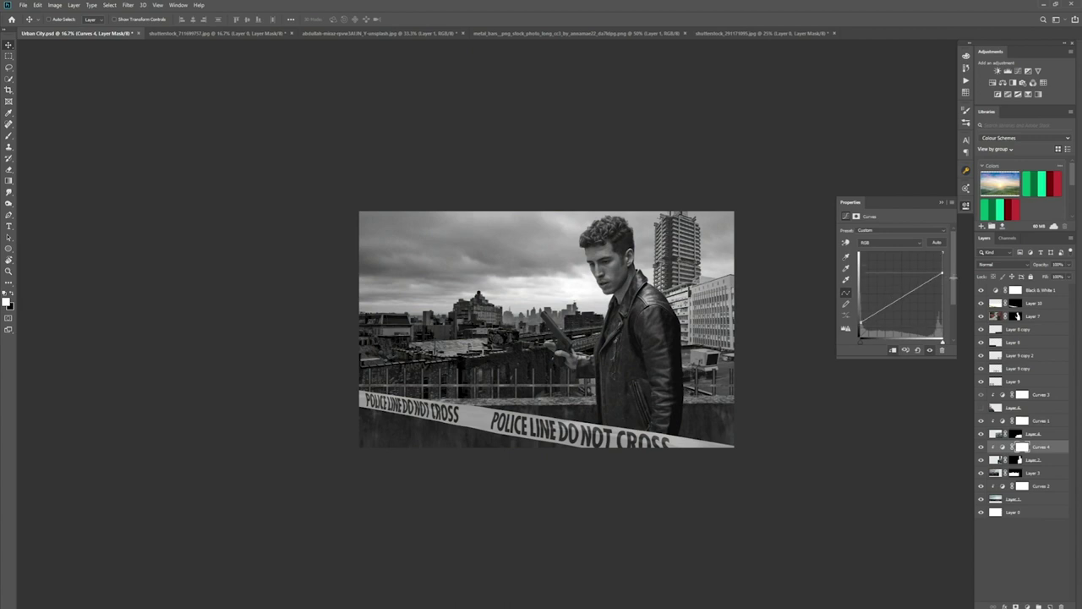
Toggle the visibility of Layer 3 to examine which rooftops it contributes to the composite
{"action": "left_click", "coordinate": [981, 472]}
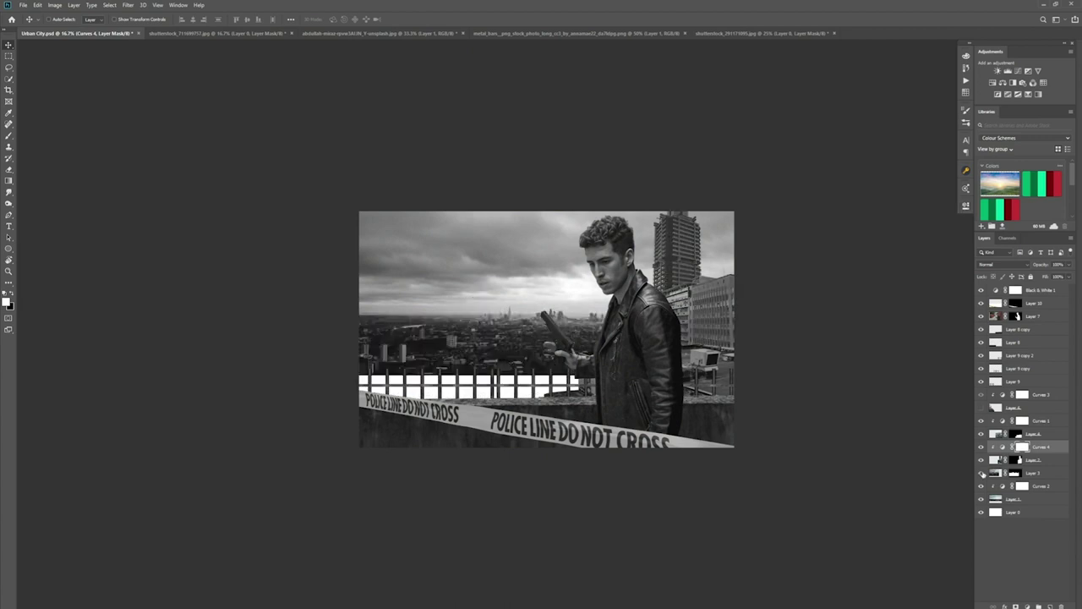
{"action": "left_click", "coordinate": [981, 472]}
{"action": "left_click", "coordinate": [981, 472]}
{"action": "left_click", "coordinate": [981, 472]}
{"action": "left_click", "coordinate": [995, 474]}
{"action": "left_click_drag", "start_coordinate": [455, 335], "coordinate": [456, 344]}
{"action": "key", "text": "ctrl+z"}
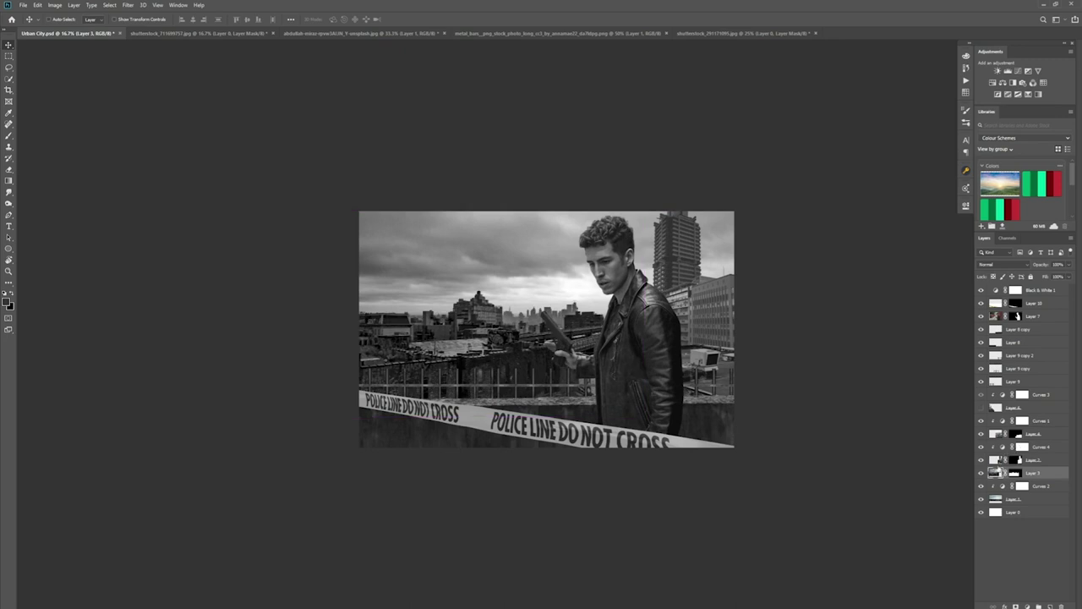
Darken the high-rise buildings further by lowering the highlights and shadows in their clipped Curves adjustment
{"action": "double_click", "coordinate": [1003, 446]}
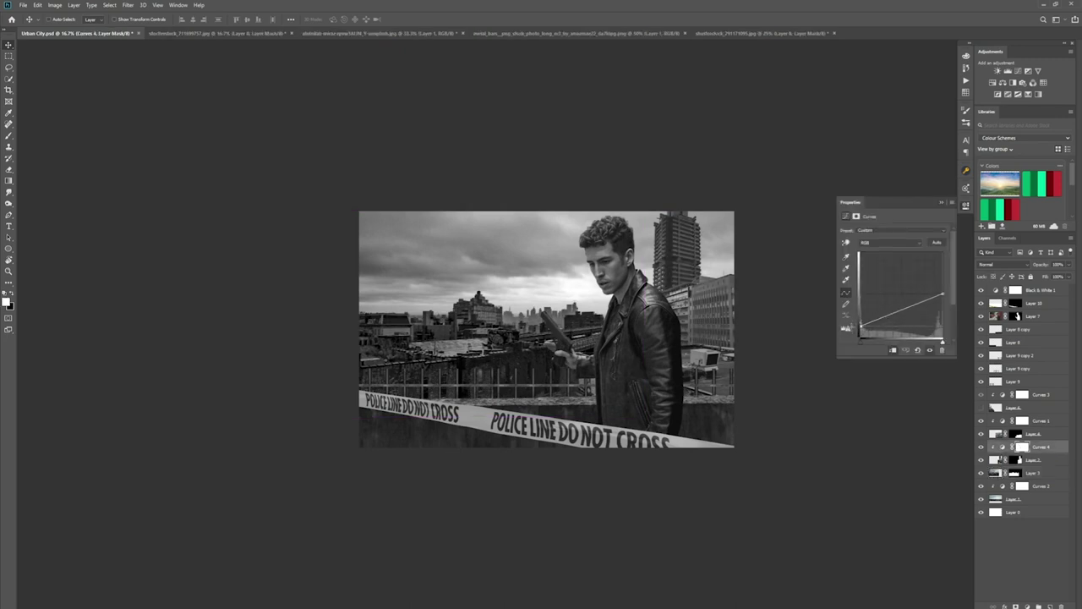
{"action": "left_click_drag", "start_coordinate": [850, 327], "coordinate": [846, 330]}
Add a Curves adjustment above Layer 3 and pull the curve down to darken the image
{"action": "left_click", "coordinate": [1048, 476]}
{"action": "left_click", "coordinate": [1018, 71]}
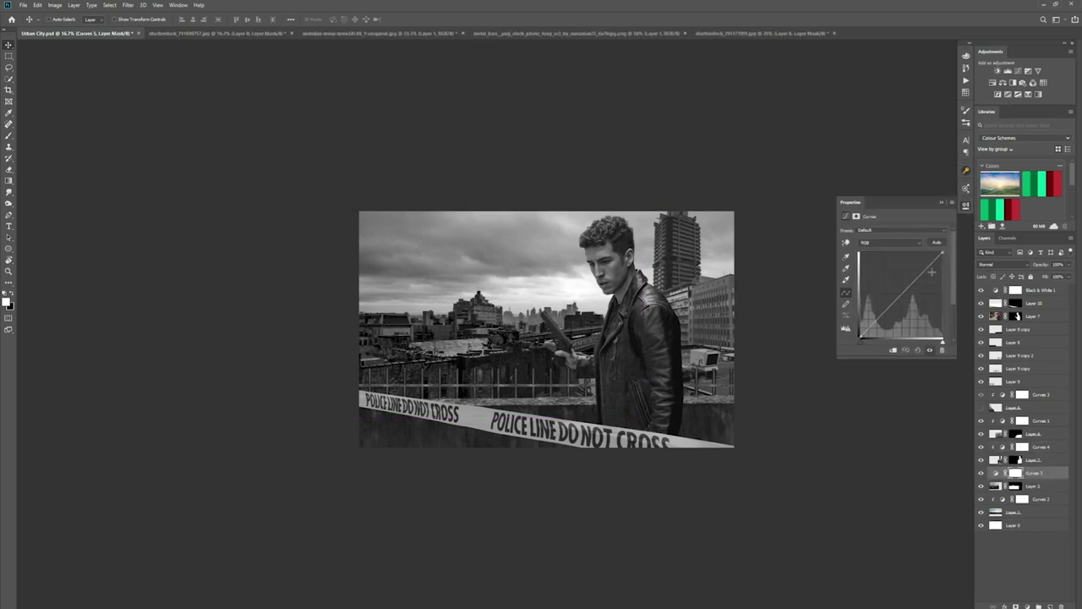
{"action": "left_click_drag", "start_coordinate": [926, 272], "coordinate": [899, 320]}
{"action": "key", "text": "ctrl+alt+g"}
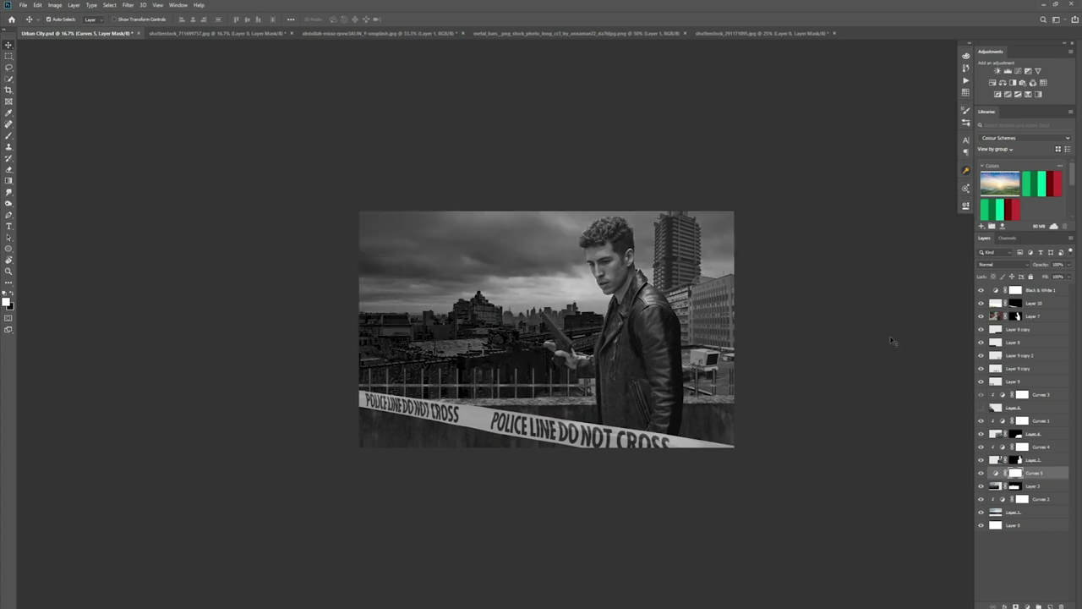
Invert the new Curves mask and paint white over the brick buildings behind the fence to darken them
{"action": "key", "text": "ctrl+i"}
{"action": "key", "text": "b"}
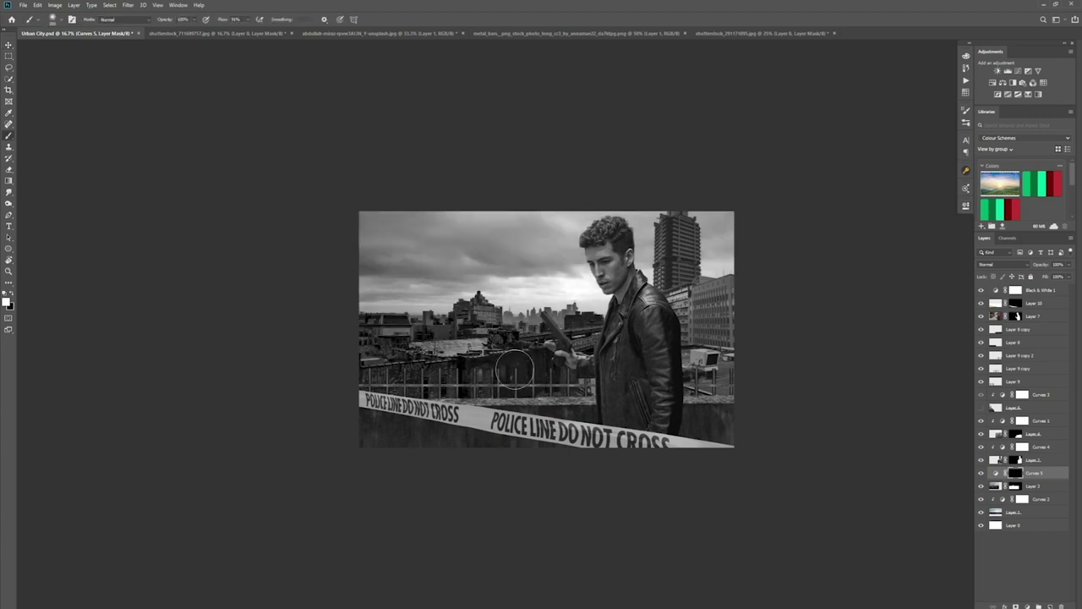
{"action": "mouse_move", "coordinate": [516, 363]}
{"action": "left_mouse_down"}
{"action": "mouse_move", "coordinate": [376, 366]}
{"action": "mouse_move", "coordinate": [394, 352]}
{"action": "mouse_move", "coordinate": [444, 360]}
{"action": "left_mouse_up"}
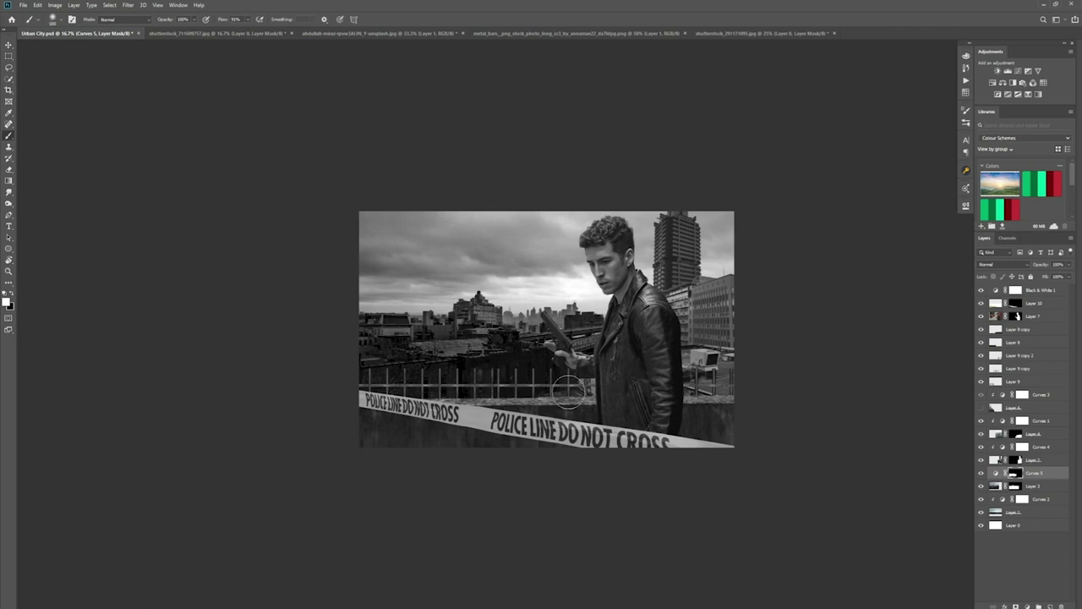
Group Layer 8 and Layer 8 copy as "wall" and darken the group with a clipped Curves adjustment
{"action": "left_click", "coordinate": [1045, 331]}
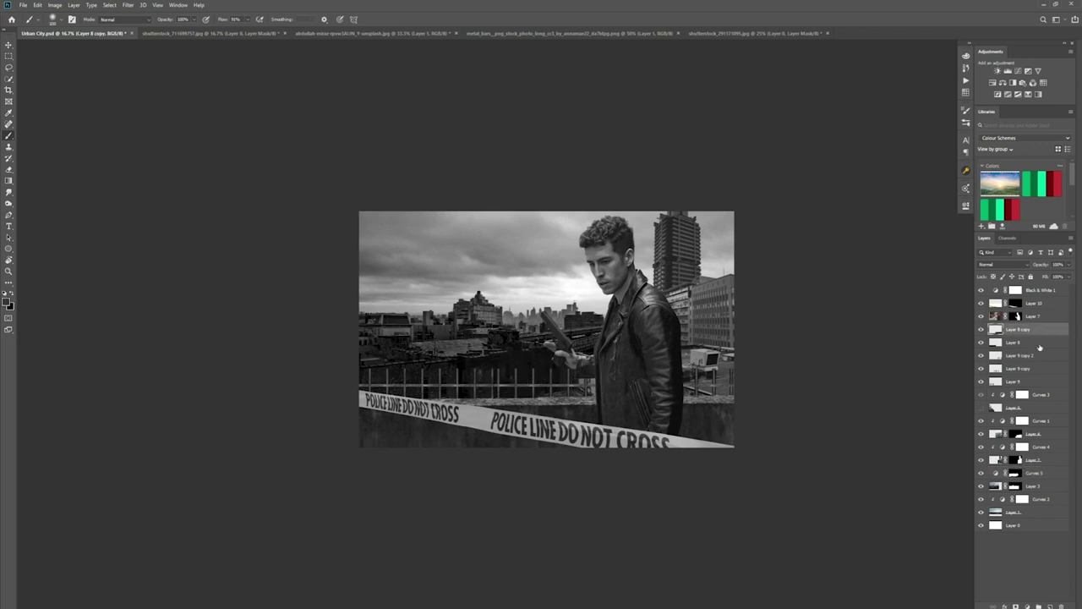
{"action": "left_click", "coordinate": [1039, 342], "text": "shift"}
{"action": "right_click", "coordinate": [1039, 343]}
{"action": "left_click", "coordinate": [981, 360]}
{"action": "type", "text": "f"}
{"action": "left_click", "coordinate": [474, 153]}
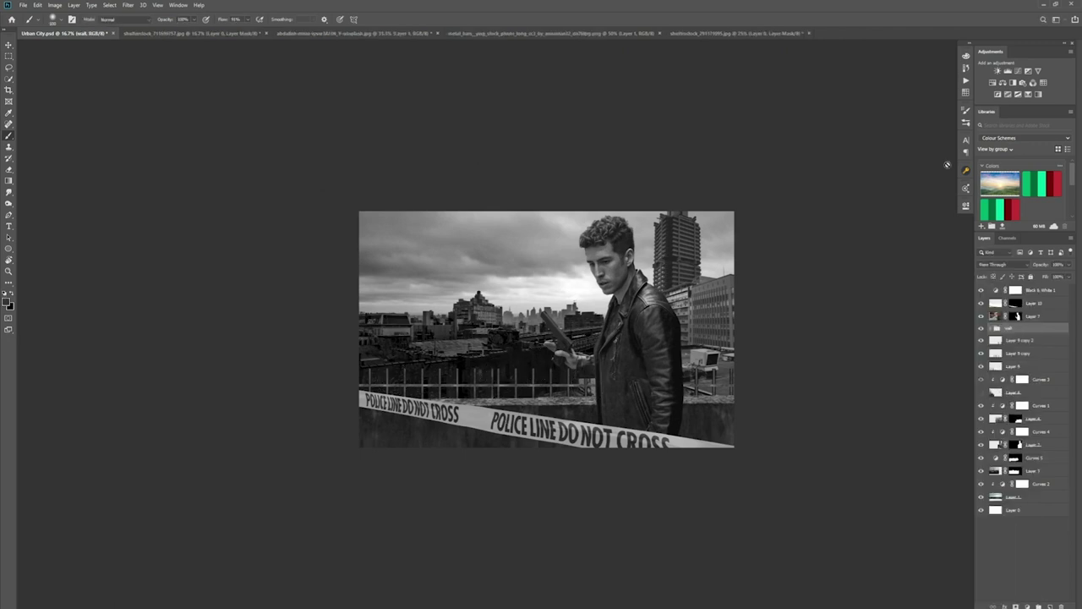
{"action": "left_click", "coordinate": [1013, 71]}
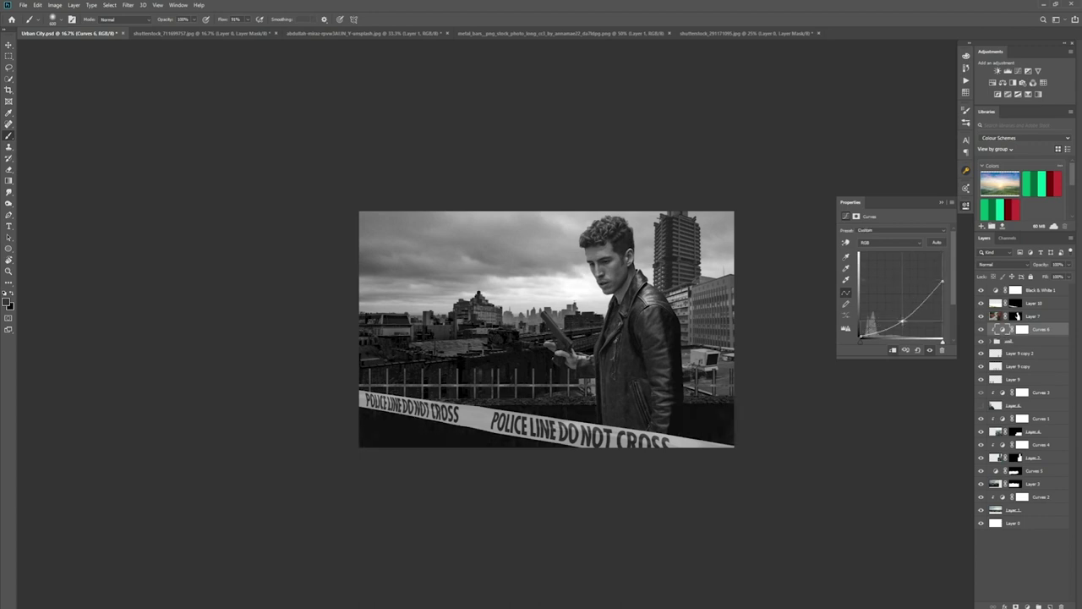
Group Layer 9, Layer 9 copy and Layer 9 copy 2 as "fence"
{"action": "left_click", "coordinate": [1019, 353]}
{"action": "left_click", "coordinate": [1033, 381], "text": "shift"}
{"action": "right_click", "coordinate": [1033, 382]}
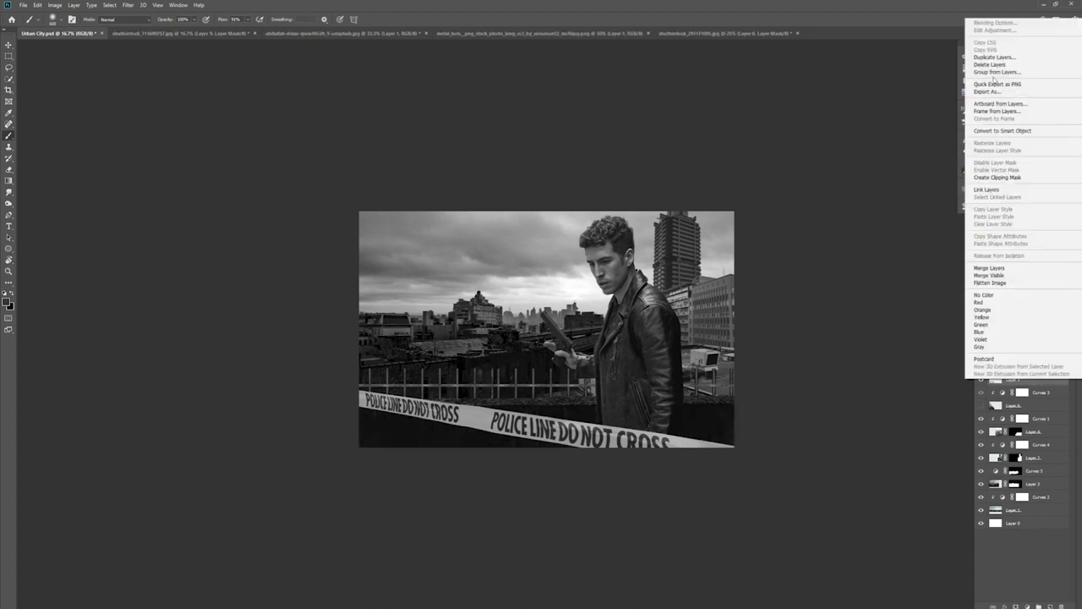
{"action": "left_click", "coordinate": [993, 74]}
{"action": "type", "text": "fence"}
{"action": "key", "text": "Return"}
Clip a new Curves adjustment to the fence group and lower its highlights to darken the railings
{"action": "left_click", "coordinate": [1017, 72]}
{"action": "left_click", "coordinate": [1003, 360], "text": "alt"}
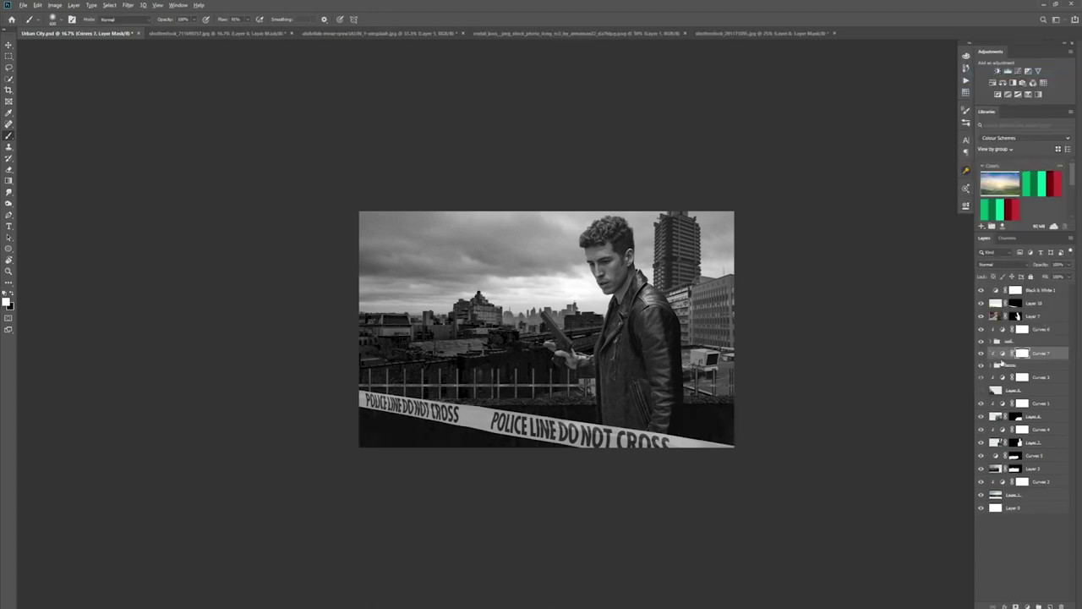
{"action": "double_click", "coordinate": [1003, 354]}
{"action": "left_click_drag", "start_coordinate": [942, 253], "coordinate": [942, 309]}
{"action": "left_click", "coordinate": [966, 203]}
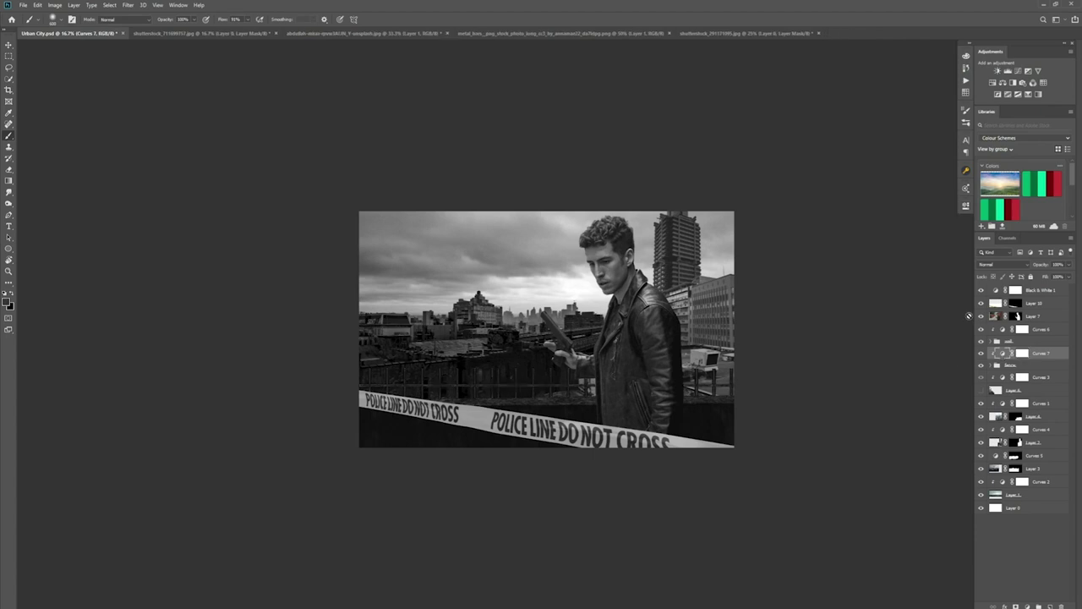
Lower the midtones and highlights in Curves 1 to darken the rooftop beside the man, comparing with and without Black & White
{"action": "left_click", "coordinate": [981, 289]}
{"action": "left_click", "coordinate": [981, 290]}
{"action": "left_click", "coordinate": [981, 443]}
{"action": "left_click", "coordinate": [982, 442]}
{"action": "double_click", "coordinate": [1003, 403]}
{"action": "left_click_drag", "start_coordinate": [902, 307], "coordinate": [903, 316]}
{"action": "left_click_drag", "start_coordinate": [942, 280], "coordinate": [942, 304]}
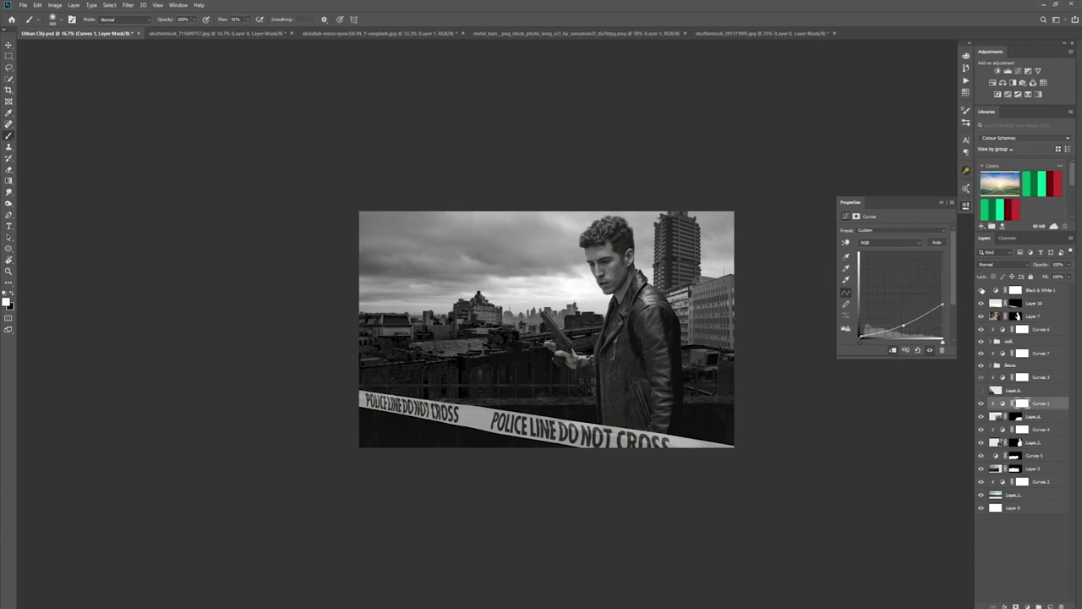
{"action": "left_click", "coordinate": [982, 290]}
{"action": "left_click", "coordinate": [981, 290]}
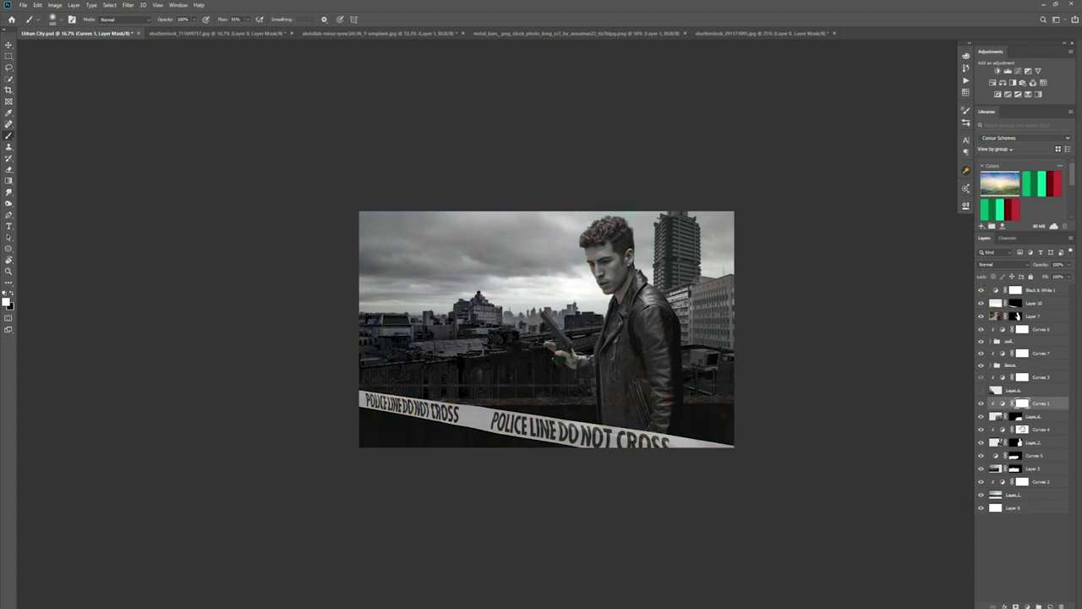
Add a second clipped Curves adjustment above Curves 4 and lower its highlights and midtones to darken the high-rise buildings
{"action": "left_click", "coordinate": [1018, 430]}
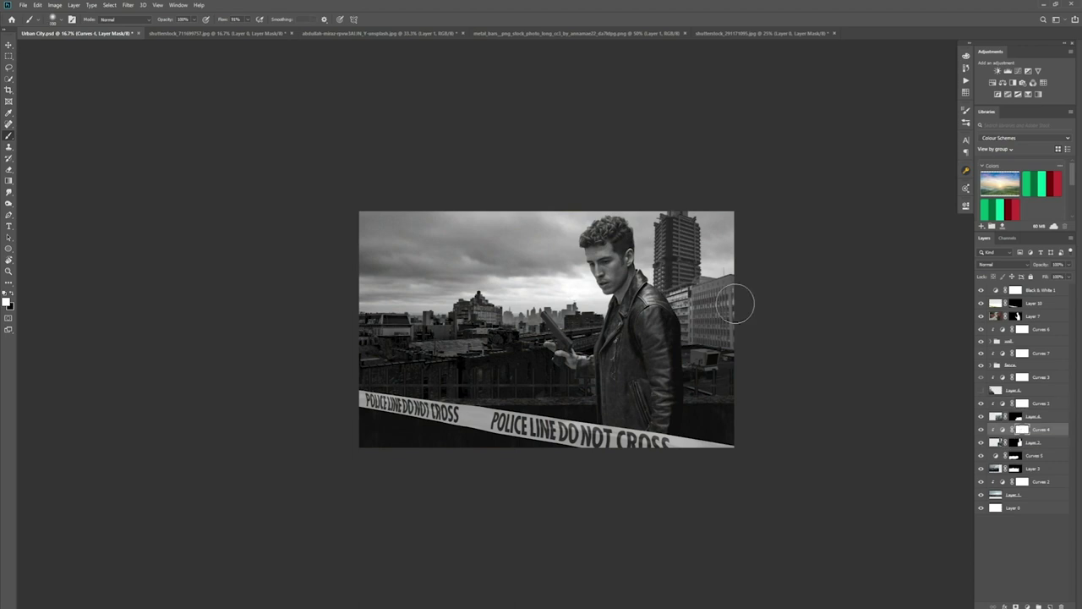
{"action": "right_click", "coordinate": [694, 549]}
{"action": "left_click", "coordinate": [1018, 71]}
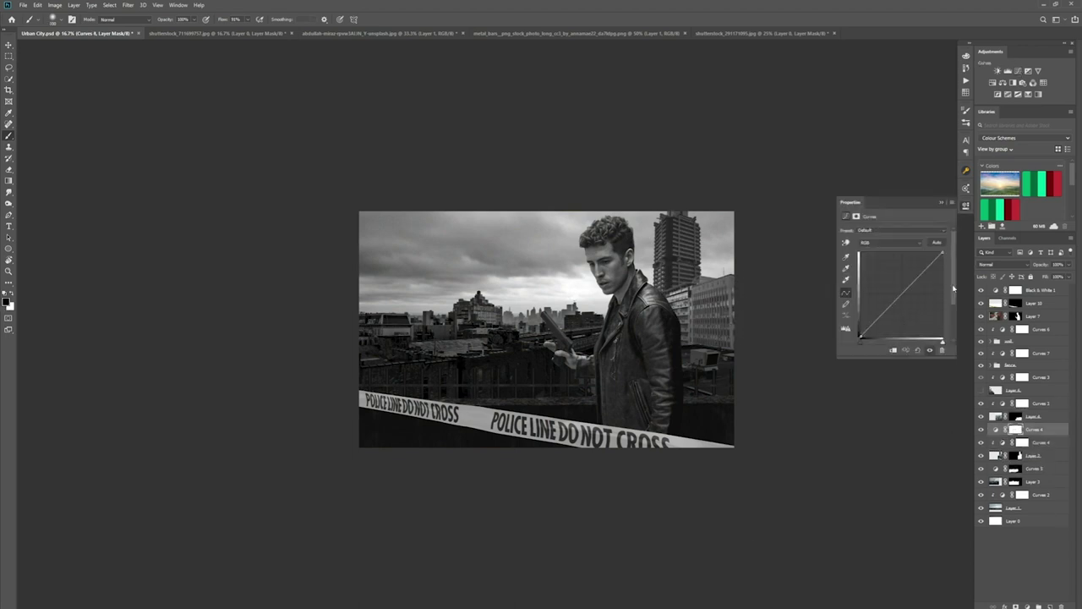
{"action": "left_click_drag", "start_coordinate": [942, 253], "coordinate": [943, 276]}
{"action": "left_click_drag", "start_coordinate": [902, 306], "coordinate": [902, 314]}
{"action": "left_click", "coordinate": [1001, 435], "text": "alt"}
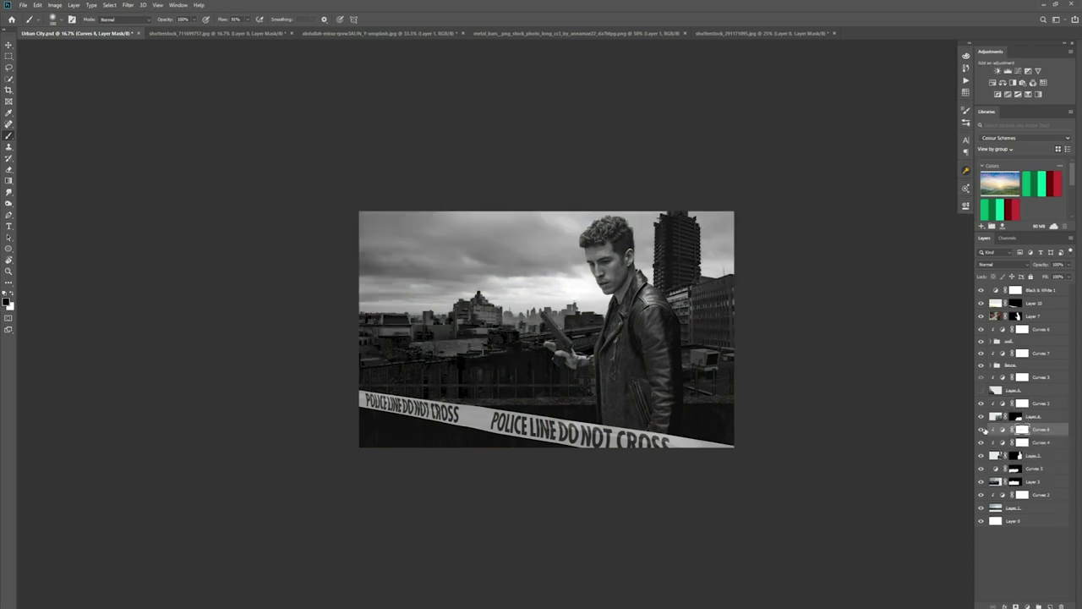
Invert the new Curves mask and paint white at 12% flow over the outer edge of the building behind the man
{"action": "key", "text": "ctrl+i"}
{"action": "key", "text": "x"}
{"action": "left_click", "coordinate": [248, 19]}
{"action": "left_click_drag", "start_coordinate": [250, 31], "coordinate": [222, 31]}
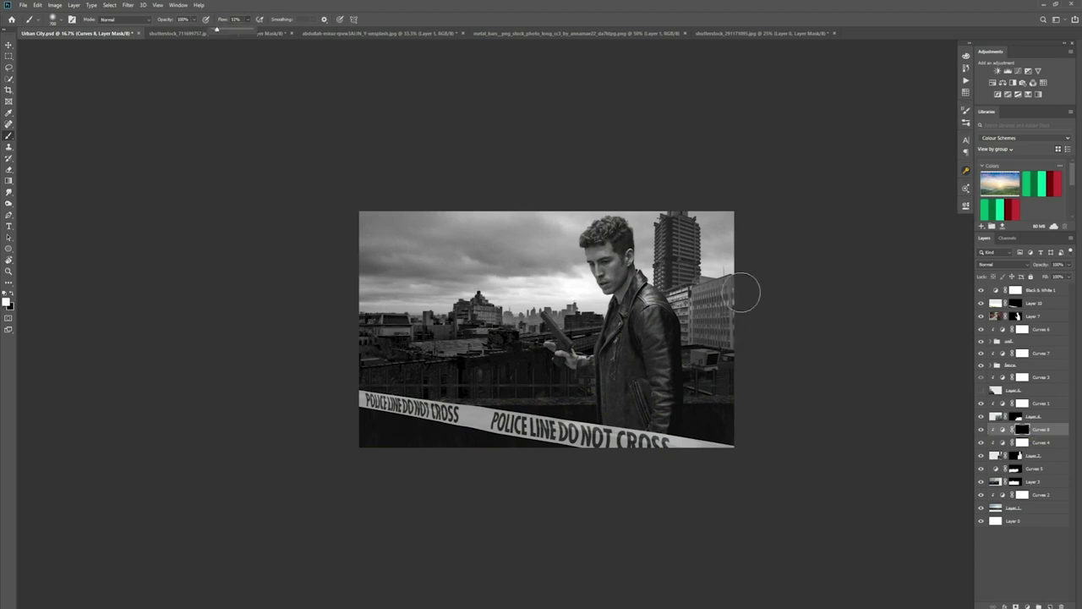
{"action": "mouse_move", "coordinate": [733, 289]}
{"action": "left_mouse_down"}
{"action": "mouse_move", "coordinate": [711, 341]}
{"action": "mouse_move", "coordinate": [696, 306]}
{"action": "left_mouse_up"}
{"action": "left_click", "coordinate": [981, 290]}
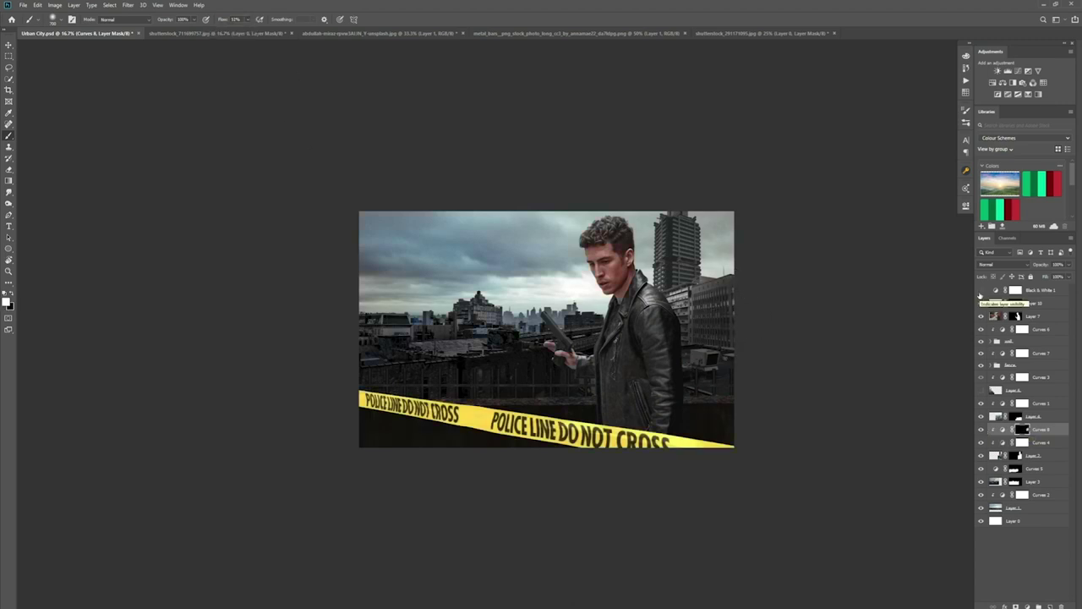
{"action": "left_click", "coordinate": [981, 290]}
{"action": "left_click", "coordinate": [1002, 442]}
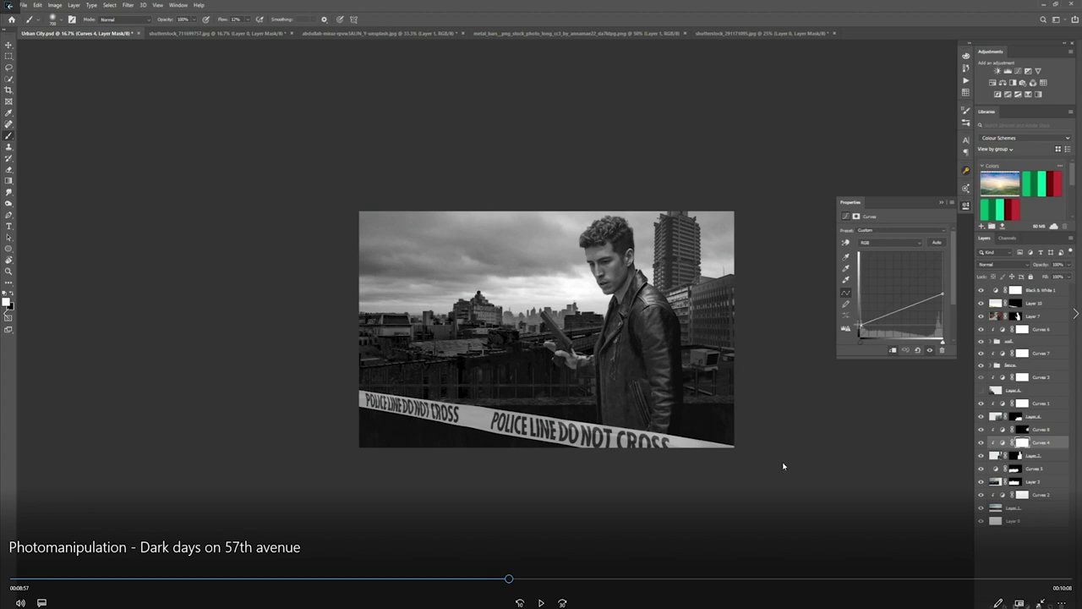
{"action": "key", "text": "space"}
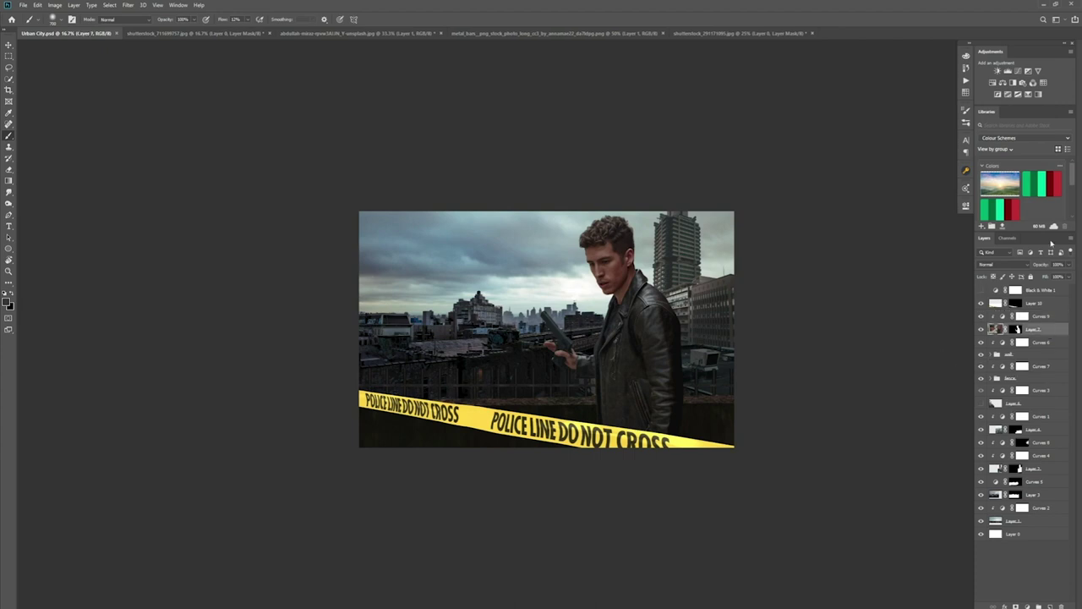
Clip a new Curves adjustment to the police tape on Layer 10 and lower its highlights and midtones
{"action": "left_click", "coordinate": [981, 290]}
{"action": "left_click", "coordinate": [1057, 302]}
{"action": "left_click", "coordinate": [1018, 71]}
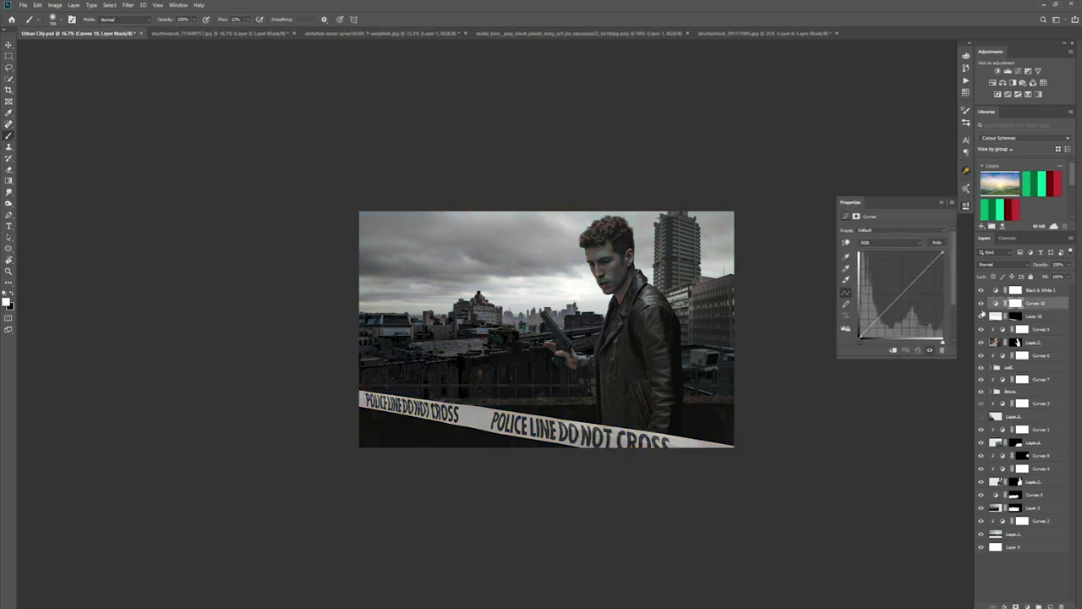
{"action": "left_click", "coordinate": [1004, 309], "text": "alt"}
{"action": "double_click", "coordinate": [1002, 303]}
{"action": "left_click_drag", "start_coordinate": [943, 253], "coordinate": [942, 306]}
{"action": "left_click", "coordinate": [980, 290]}
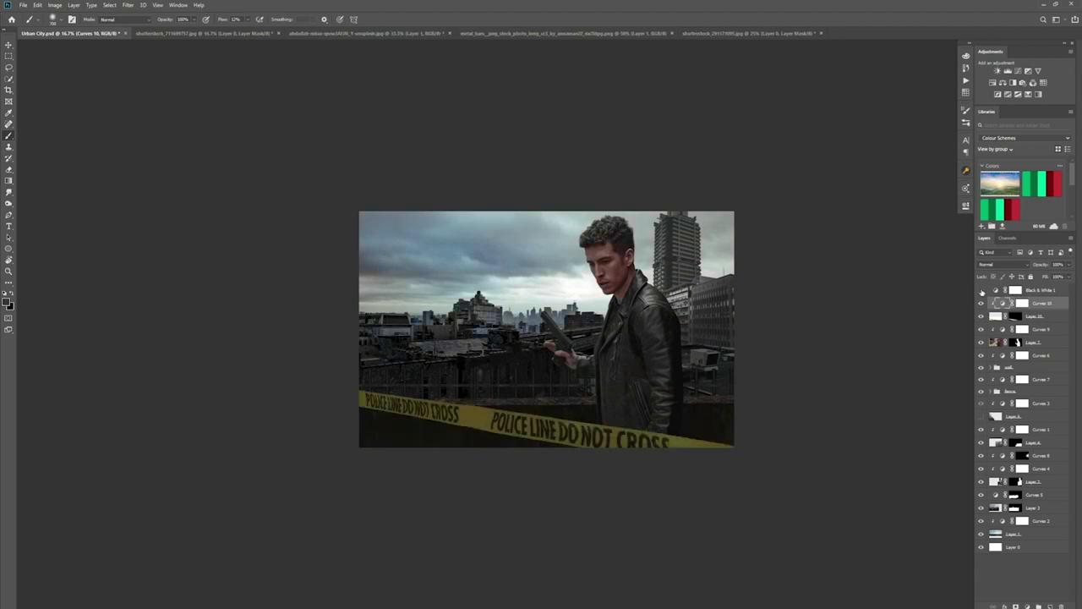
{"action": "left_click", "coordinate": [981, 290]}
{"action": "double_click", "coordinate": [1000, 302]}
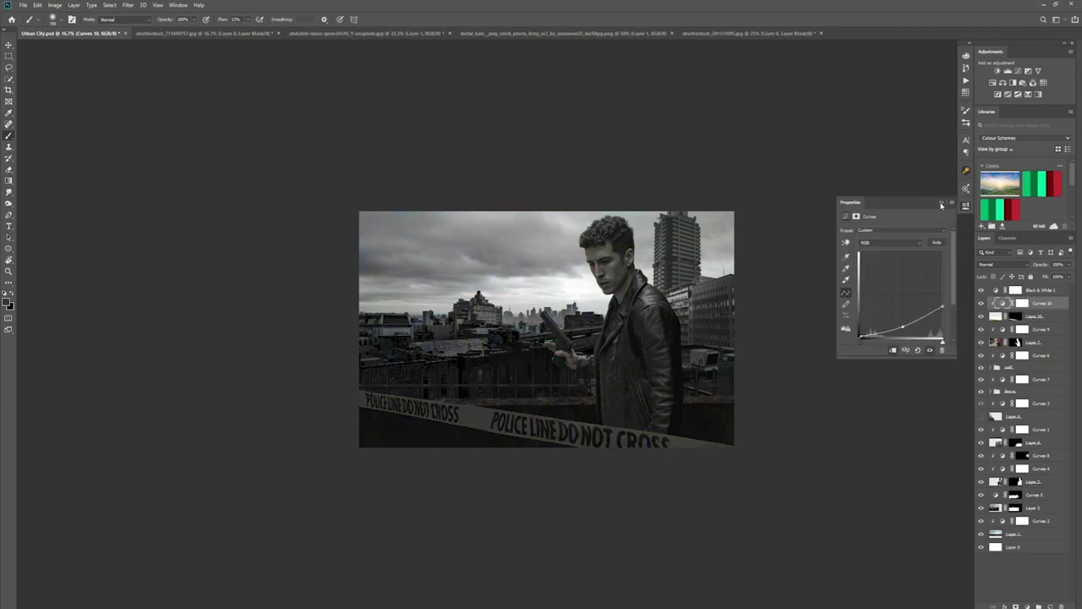
Add a clipped Hue/Saturation adjustment to the police tape and hide the Black & White layer
{"action": "left_click", "coordinate": [1002, 82]}
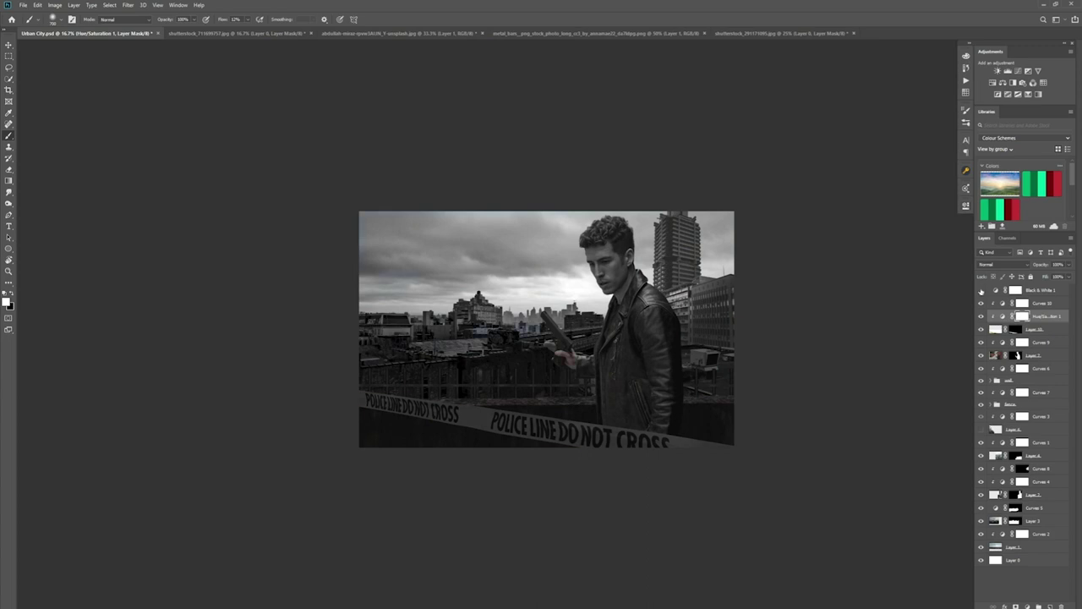
{"action": "left_click", "coordinate": [980, 290]}
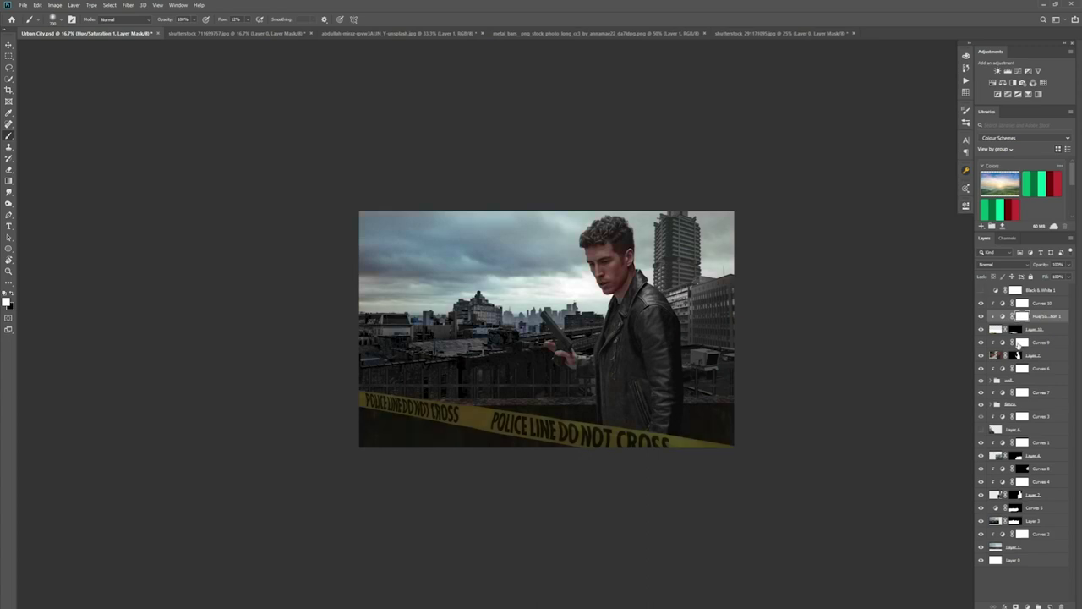
Clip a new Curves adjustment to the man's layer and shift its blue and red channels toward a cooler tone
{"action": "left_click", "coordinate": [1018, 354]}
{"action": "left_click", "coordinate": [1018, 71]}
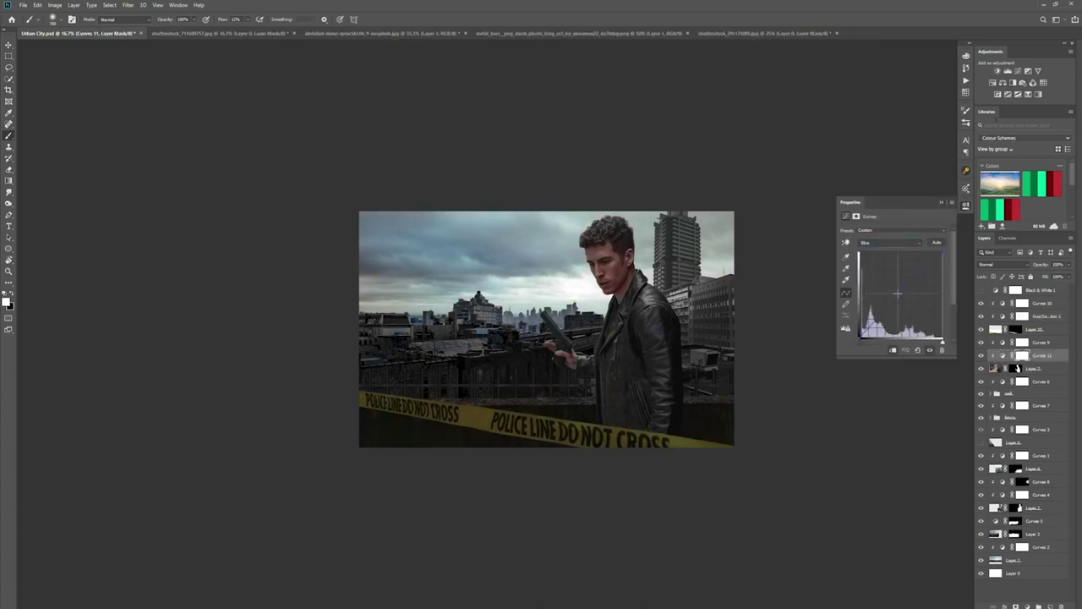
{"action": "key", "text": "alt+3"}
{"action": "left_click_drag", "start_coordinate": [897, 294], "coordinate": [905, 293]}
{"action": "left_click", "coordinate": [1020, 356]}
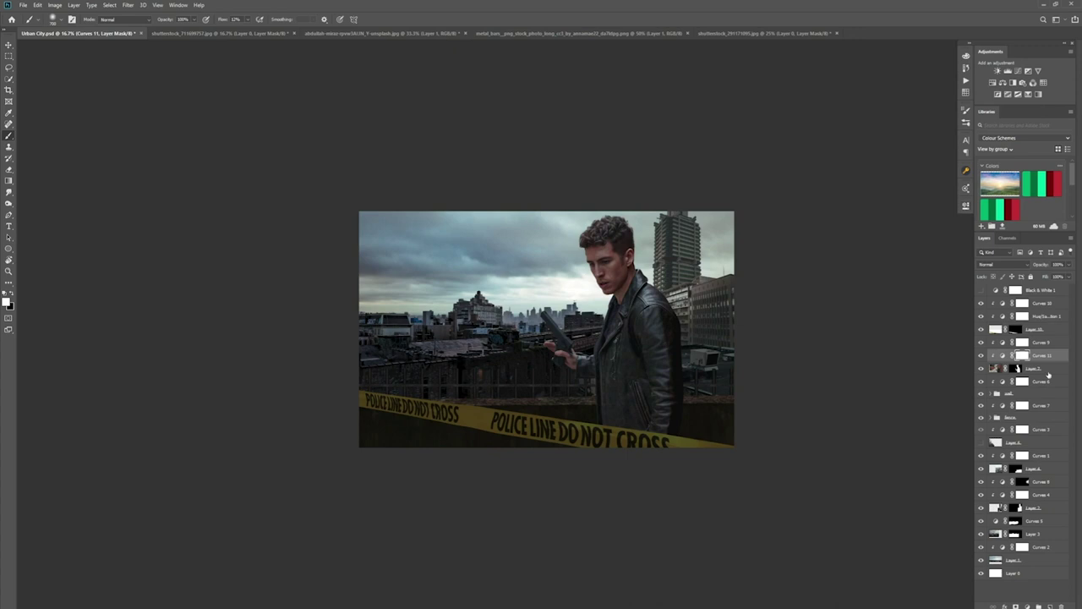
Clip a new Curves adjustment to the wall group and adjust its colour channels toward a cooler tone
{"action": "left_click", "coordinate": [1040, 394]}
{"action": "left_click", "coordinate": [1017, 71]}
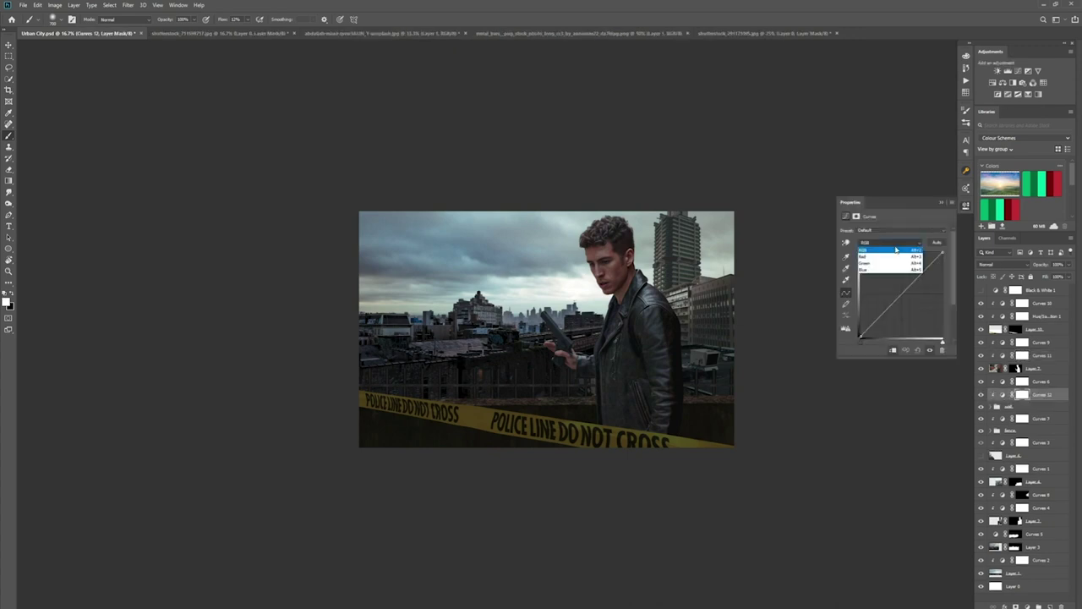
{"action": "left_click", "coordinate": [891, 243]}
{"action": "left_click", "coordinate": [890, 252]}
{"action": "left_click_drag", "start_coordinate": [902, 293], "coordinate": [906, 293]}
{"action": "left_click", "coordinate": [941, 202]}
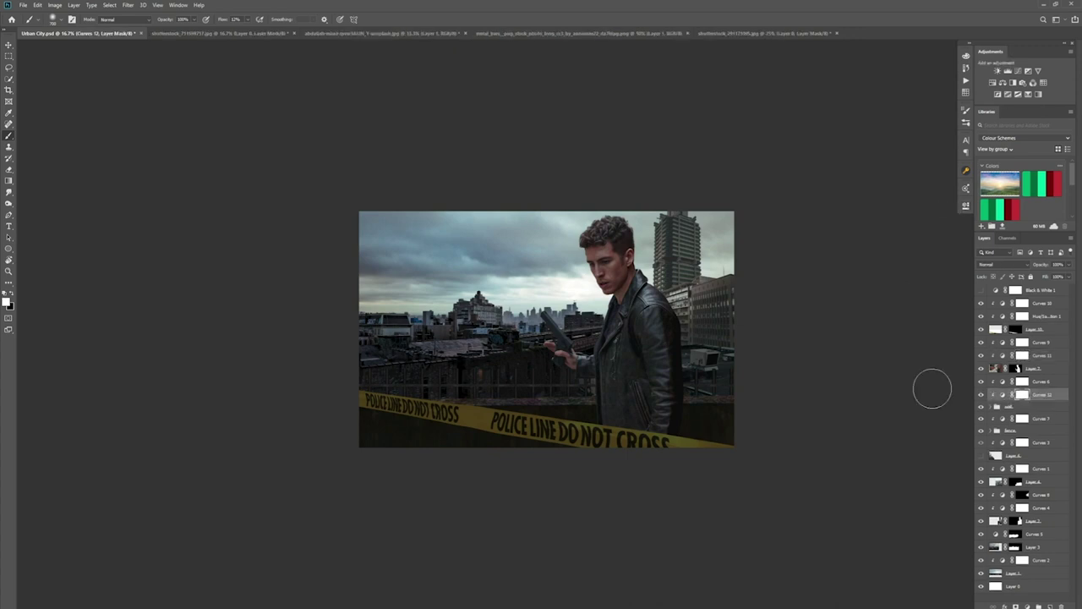
Clip a new Curves adjustment to the high-rise buildings on Layer 2 and cool their colour through the individual channels
{"action": "left_click", "coordinate": [1040, 521]}
{"action": "left_click", "coordinate": [1018, 71]}
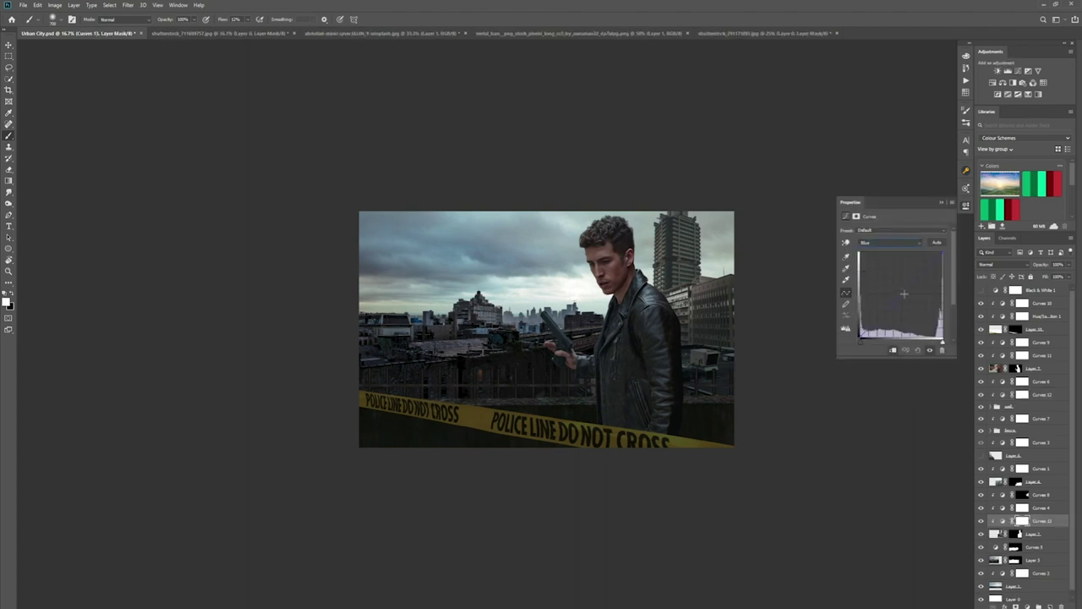
{"action": "key", "text": "alt+3"}
{"action": "left_click", "coordinate": [942, 203]}
Clip Curves 5 to Layer 3 and add another clipped Curves adjustment that tunes the layer's blue and red channels
{"action": "left_click", "coordinate": [991, 554], "text": "alt"}
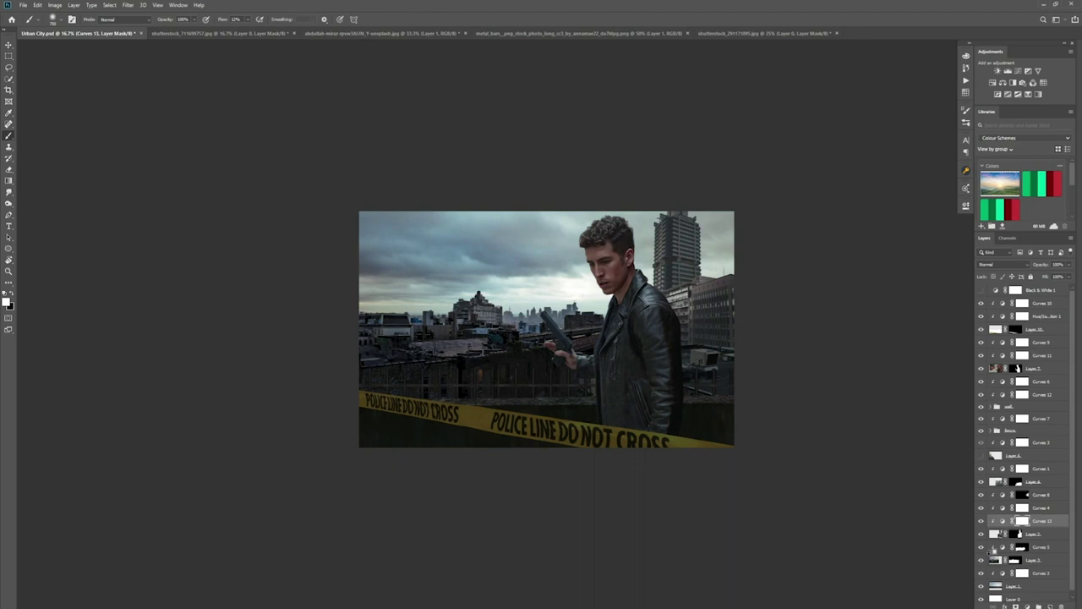
{"action": "left_click", "coordinate": [1033, 560]}
{"action": "left_click", "coordinate": [1018, 71]}
{"action": "key", "text": "alt+5"}
{"action": "left_click_drag", "start_coordinate": [900, 294], "coordinate": [897, 292]}
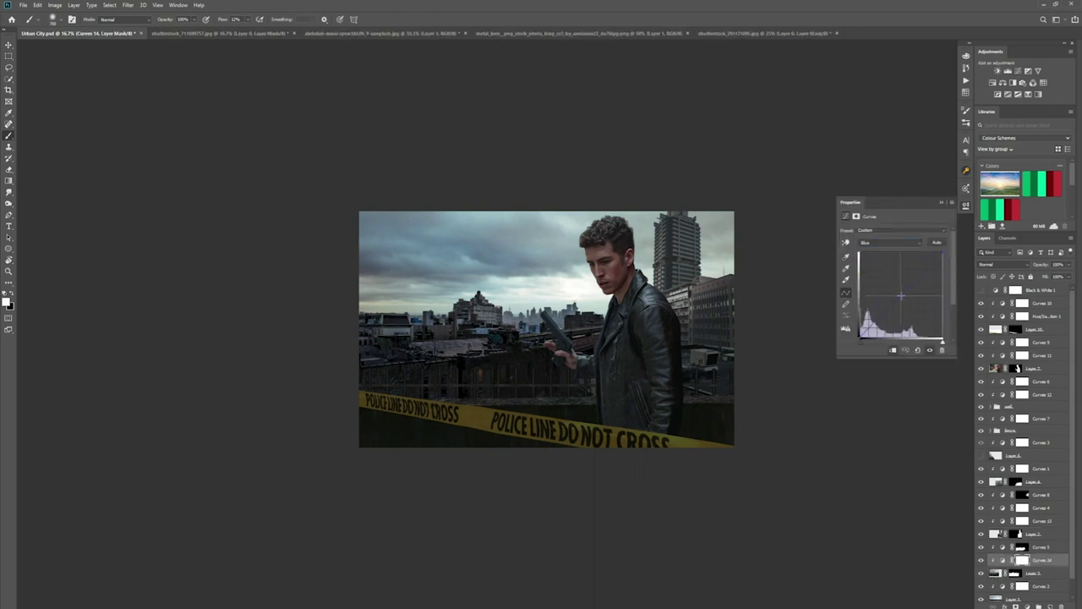
{"action": "key", "text": "alt+3"}
{"action": "left_click", "coordinate": [940, 202]}
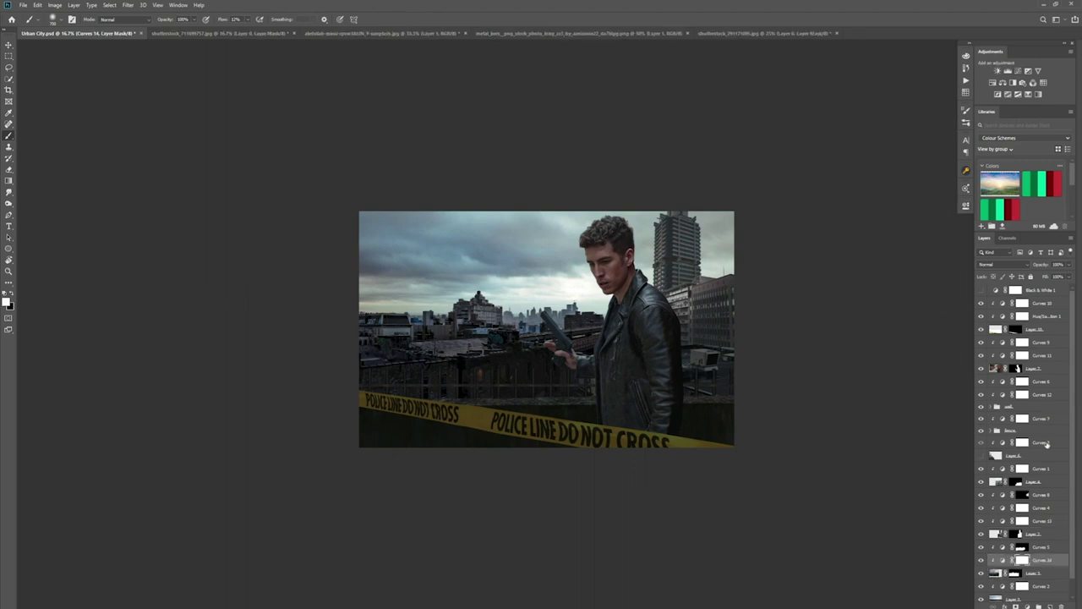
Add a clipped Curves adjustment directly above the sky on Layer 1 and lower its highlights and midtones
{"action": "scroll", "coordinate": [1027, 558], "scroll_direction": "down", "scroll_amount": 1}
{"action": "left_click", "coordinate": [1032, 582]}
{"action": "left_click", "coordinate": [1017, 71]}
{"action": "mouse_move", "coordinate": [942, 251]}
{"action": "left_mouse_down"}
{"action": "mouse_move", "coordinate": [942, 281]}
{"action": "mouse_move", "coordinate": [943, 252]}
{"action": "left_mouse_up"}
{"action": "left_click_drag", "start_coordinate": [902, 294], "coordinate": [903, 315]}
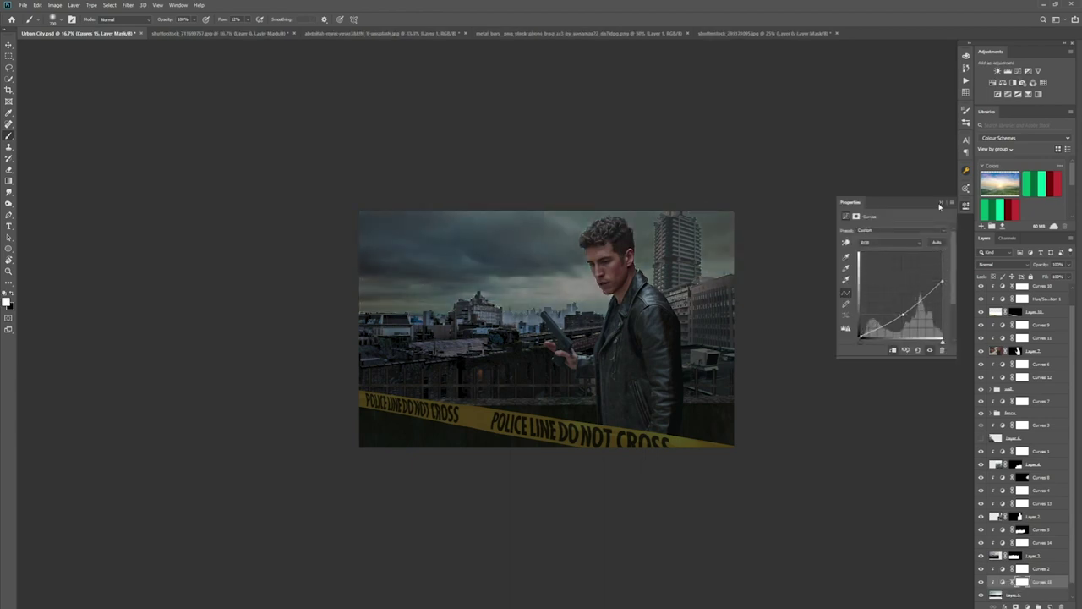
Paint black on the sky's Curves mask along the horizon to keep the skyline glow bright
{"action": "left_click", "coordinate": [941, 202]}
{"action": "key", "text": "x"}
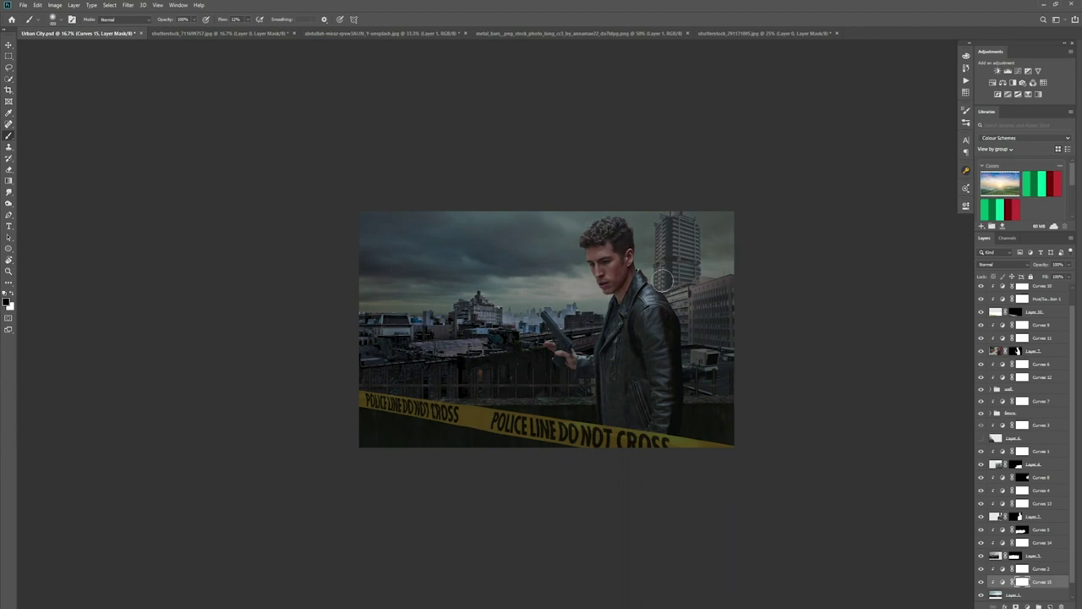
{"action": "mouse_move", "coordinate": [663, 279]}
{"action": "left_mouse_down"}
{"action": "mouse_move", "coordinate": [461, 292]}
{"action": "mouse_move", "coordinate": [558, 317]}
{"action": "mouse_move", "coordinate": [716, 263]}
{"action": "left_mouse_up"}
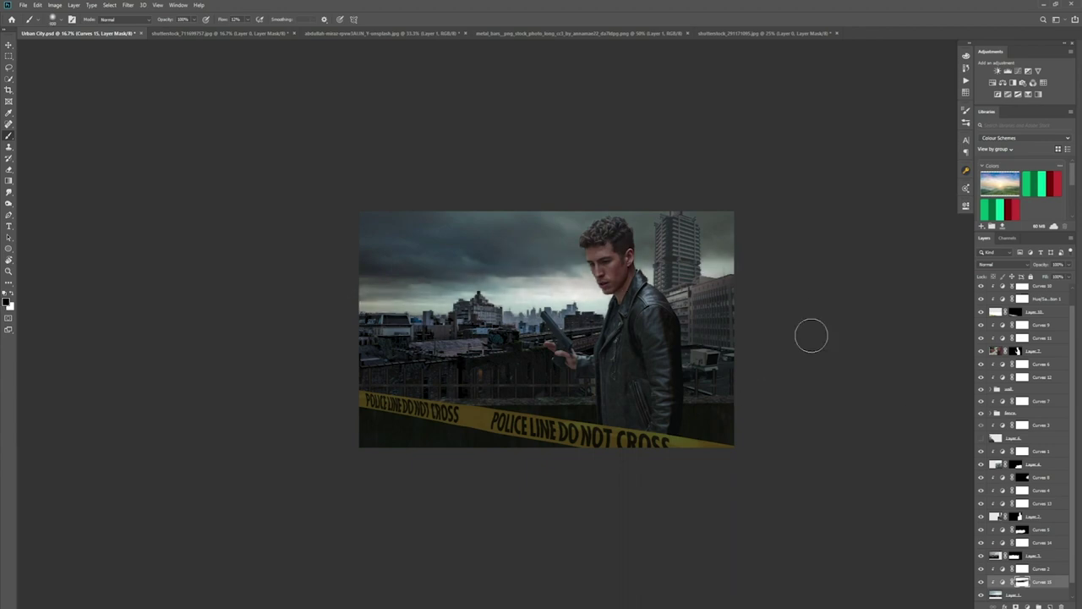
Create a new layer above Curves 1 and set up the Gradient tool with white as the foreground colour
{"action": "scroll", "coordinate": [1041, 399], "scroll_direction": "up", "scroll_amount": 1}
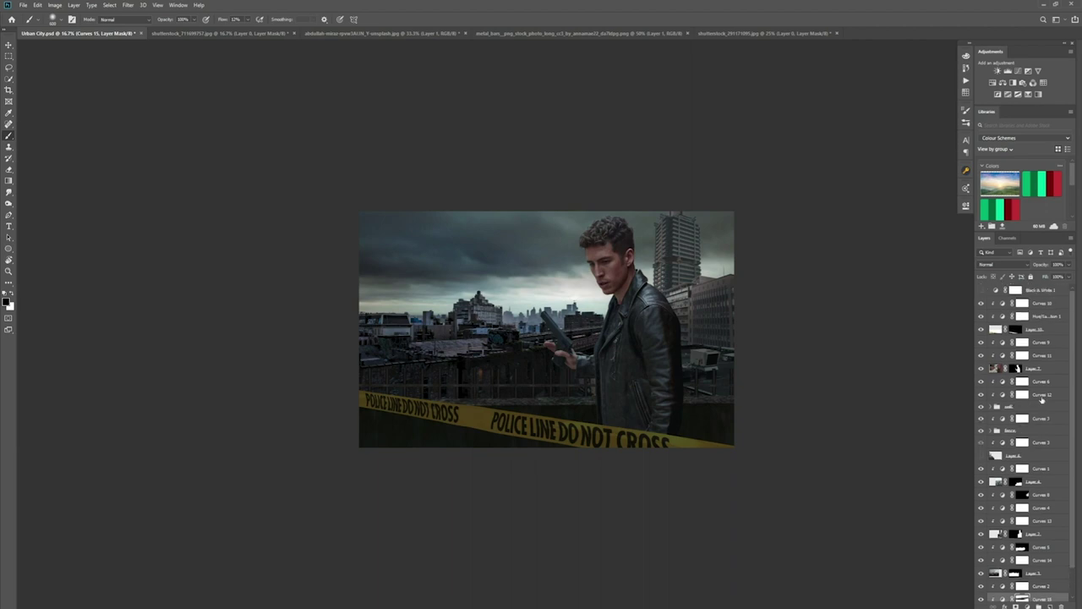
{"action": "left_click", "coordinate": [1051, 472]}
{"action": "key", "text": "ctrl+shift+alt+n"}
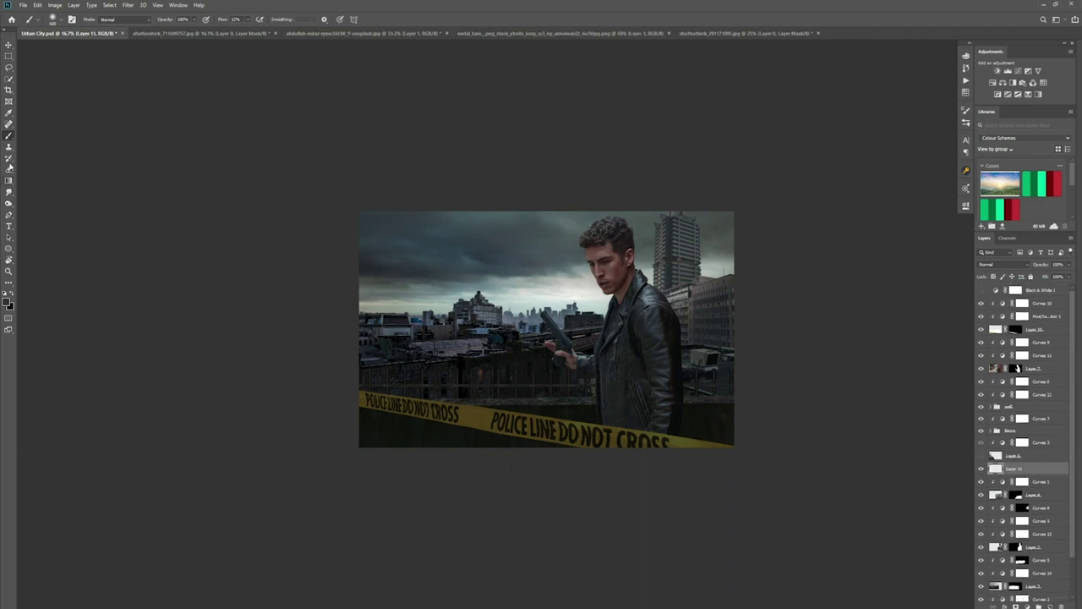
{"action": "key", "text": "g"}
{"action": "left_click_drag", "start_coordinate": [555, 297], "coordinate": [556, 372]}
{"action": "key", "text": "ctrl+z"}
{"action": "key", "text": "d"}
{"action": "key", "text": "x"}
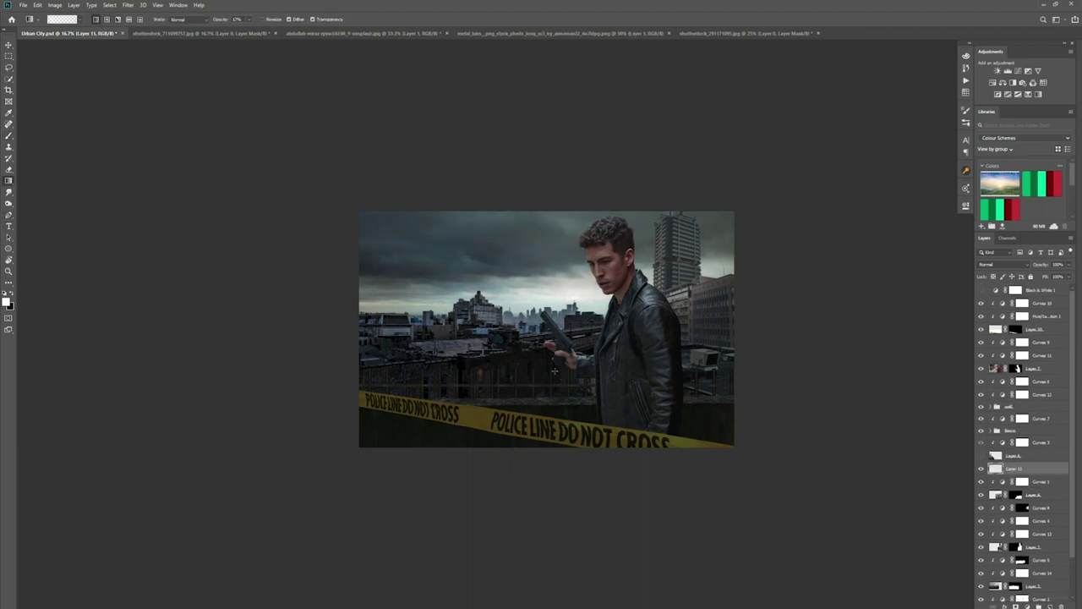
{"action": "left_click_drag", "start_coordinate": [556, 312], "coordinate": [550, 355]}
{"action": "key", "text": "ctrl+z"}
{"action": "key", "text": "ctrl+z"}
Draw a white reflected gradient across the skyline as haze and move it slightly downward
{"action": "left_click", "coordinate": [128, 19]}
{"action": "left_click_drag", "start_coordinate": [547, 295], "coordinate": [547, 344]}
{"action": "key", "text": "v"}
{"action": "left_click_drag", "start_coordinate": [512, 302], "coordinate": [516, 319]}
{"action": "key", "text": "space"}
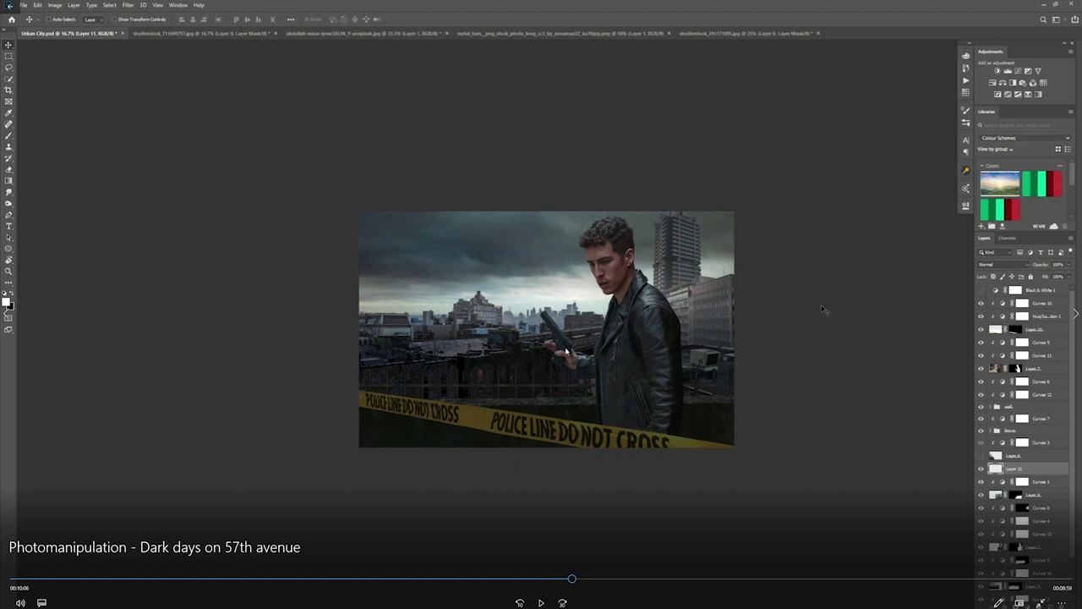
Add a mask to the haze on Layer 11 and paint black on it over the building behind the man's shoulder
{"action": "key", "text": "space"}
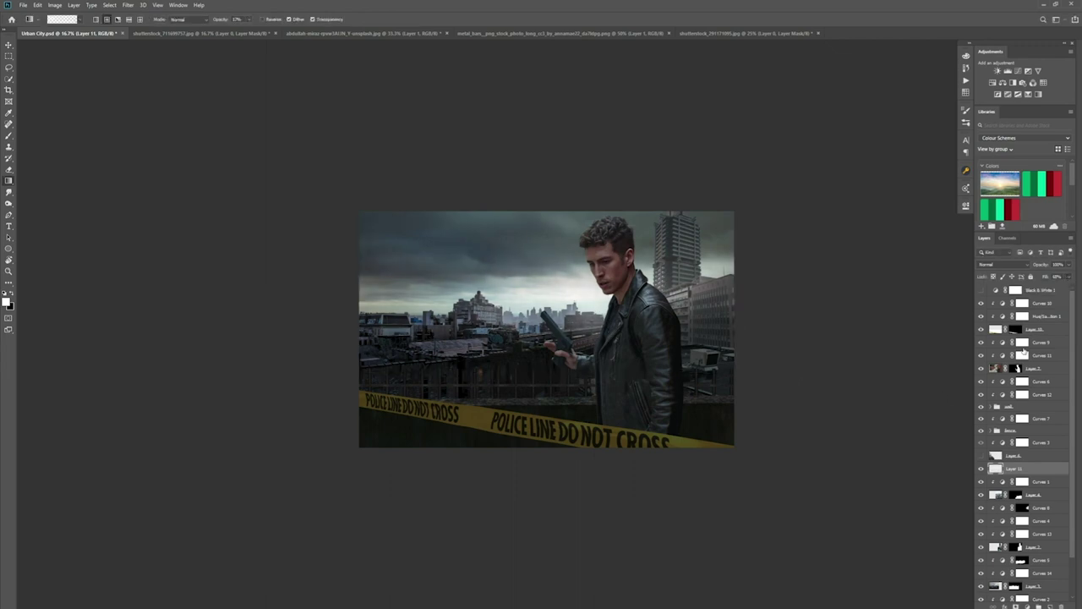
{"action": "left_click", "coordinate": [981, 469]}
{"action": "left_click", "coordinate": [981, 470]}
{"action": "left_click", "coordinate": [1015, 606]}
{"action": "key", "text": "b"}
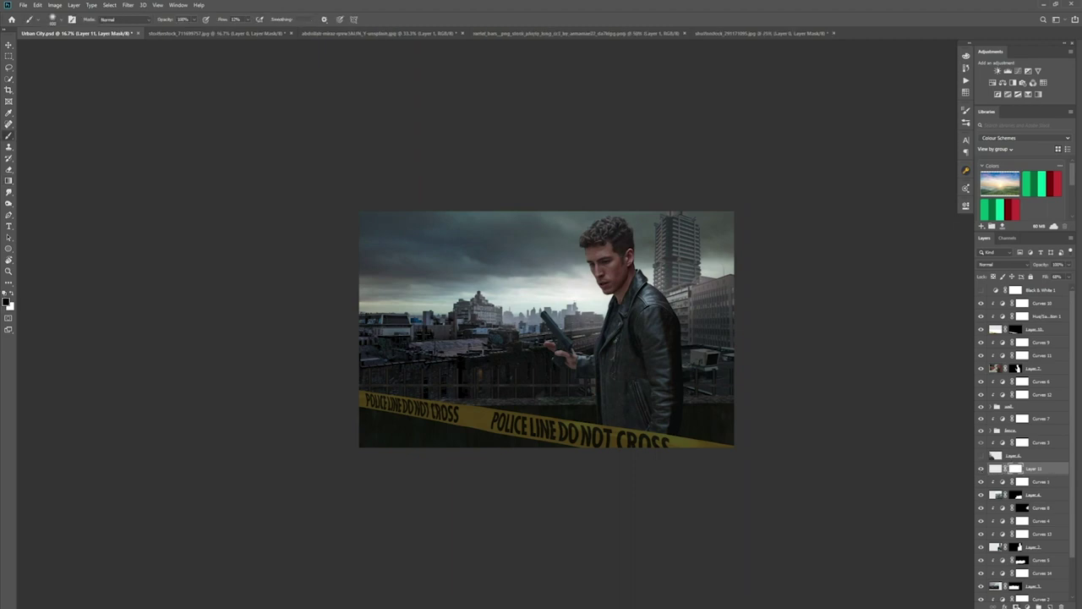
{"action": "left_click_drag", "start_coordinate": [710, 295], "coordinate": [722, 282]}
Add a clipped Curves adjustment directly above the sky on Layer 1 and raise the Red channel's midtones
{"action": "left_click", "coordinate": [1015, 71]}
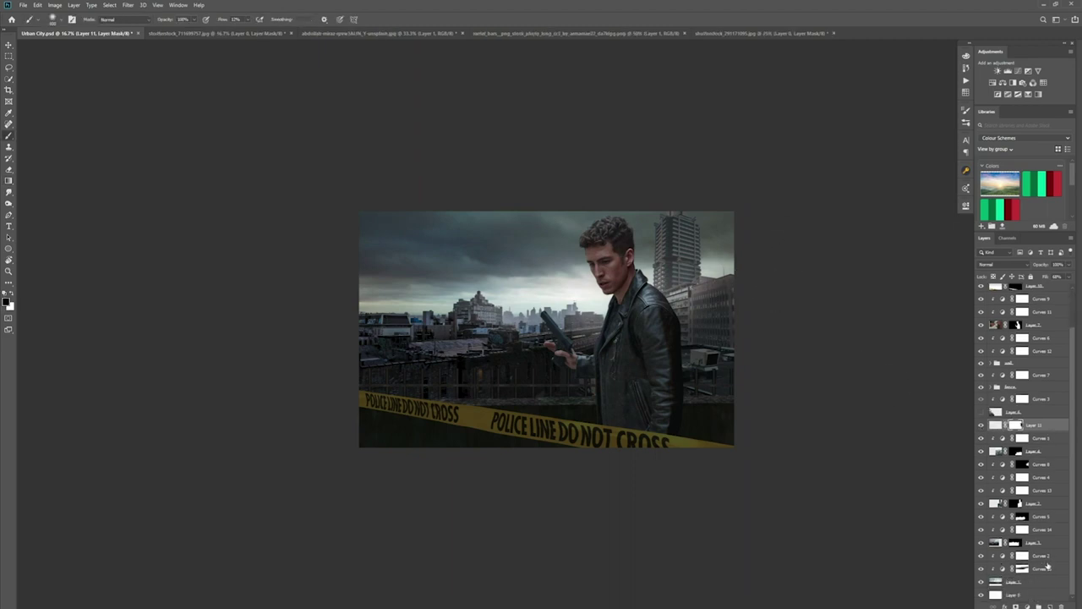
{"action": "key", "text": "alt+3"}
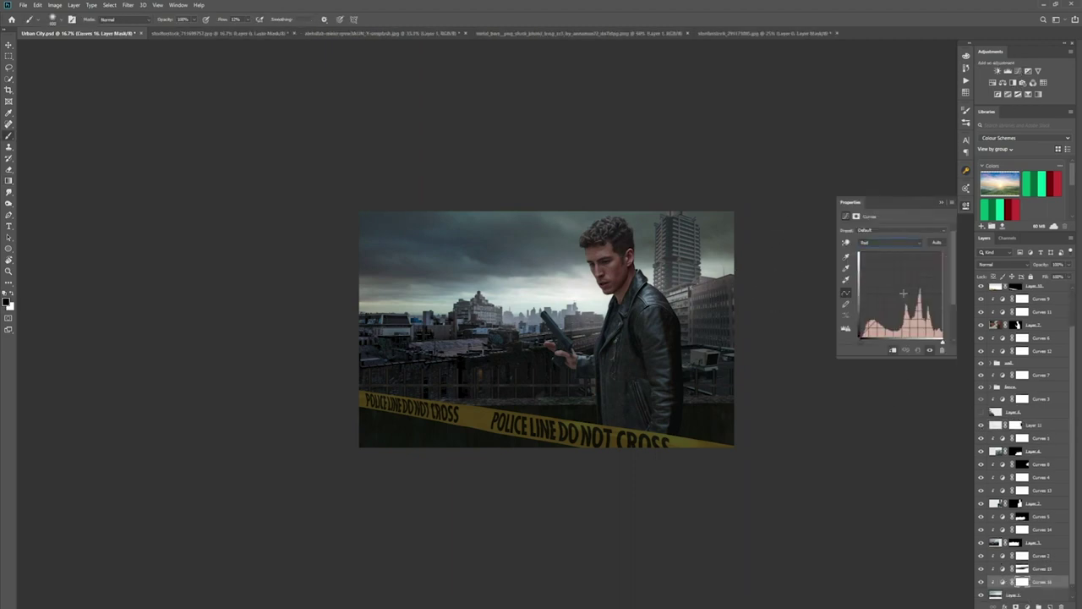
{"action": "left_click_drag", "start_coordinate": [902, 292], "coordinate": [898, 292]}
{"action": "left_click", "coordinate": [942, 202]}
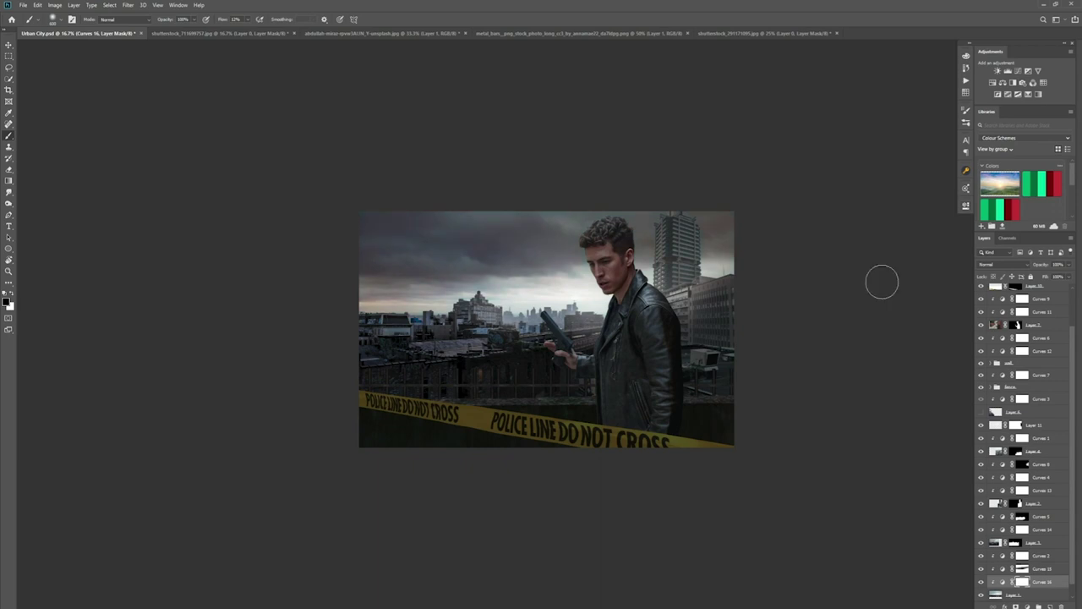
Add a Gradient Map adjustment above Curves 10 using the Black, White preset
{"action": "scroll", "coordinate": [1018, 507], "scroll_direction": "up", "scroll_amount": 2}
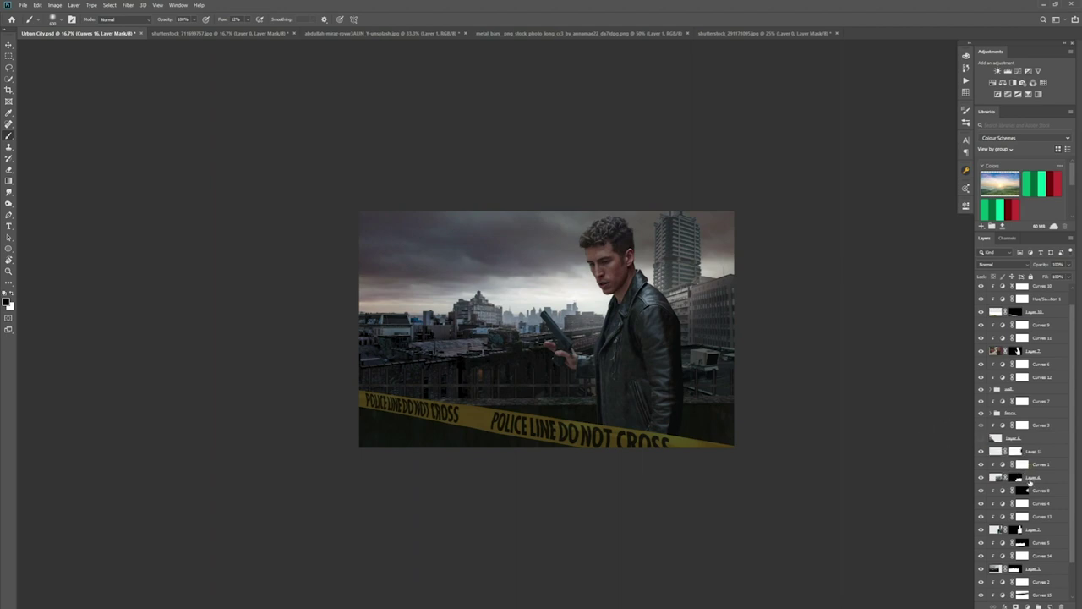
{"action": "scroll", "coordinate": [1043, 481], "scroll_direction": "up", "scroll_amount": 1}
{"action": "left_click", "coordinate": [1045, 303]}
{"action": "left_click", "coordinate": [1037, 94]}
{"action": "left_click", "coordinate": [889, 234]}
{"action": "left_click", "coordinate": [530, 171]}
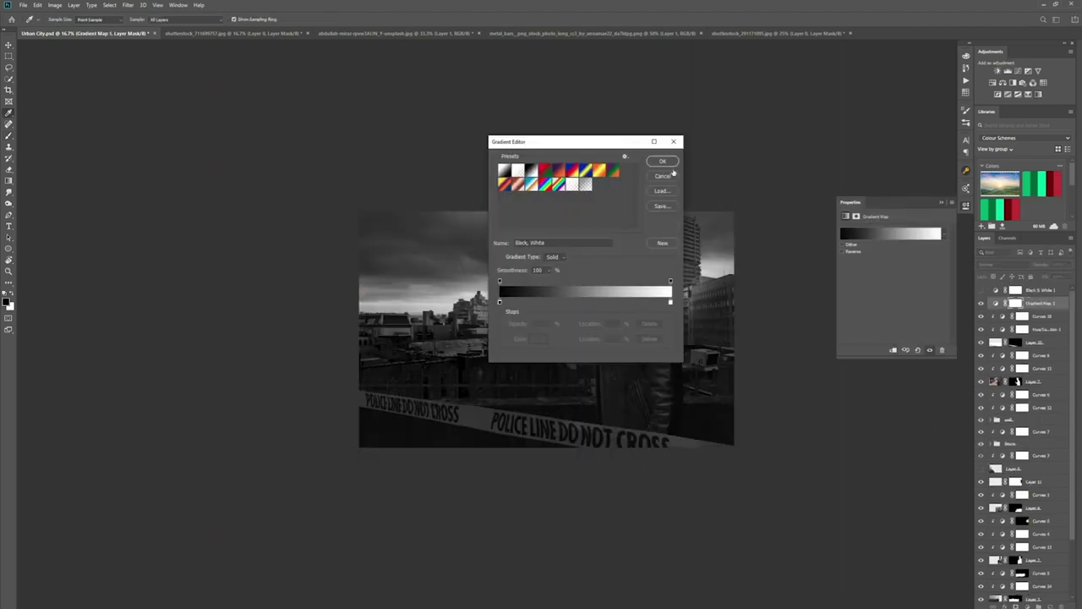
{"action": "left_click", "coordinate": [663, 161]}
Set the Gradient Map's blend mode to Luminosity and reduce its opacity to about 70%
{"action": "left_click", "coordinate": [965, 206]}
{"action": "left_click", "coordinate": [1014, 264]}
{"action": "left_click", "coordinate": [998, 478]}
{"action": "left_click", "coordinate": [1069, 265]}
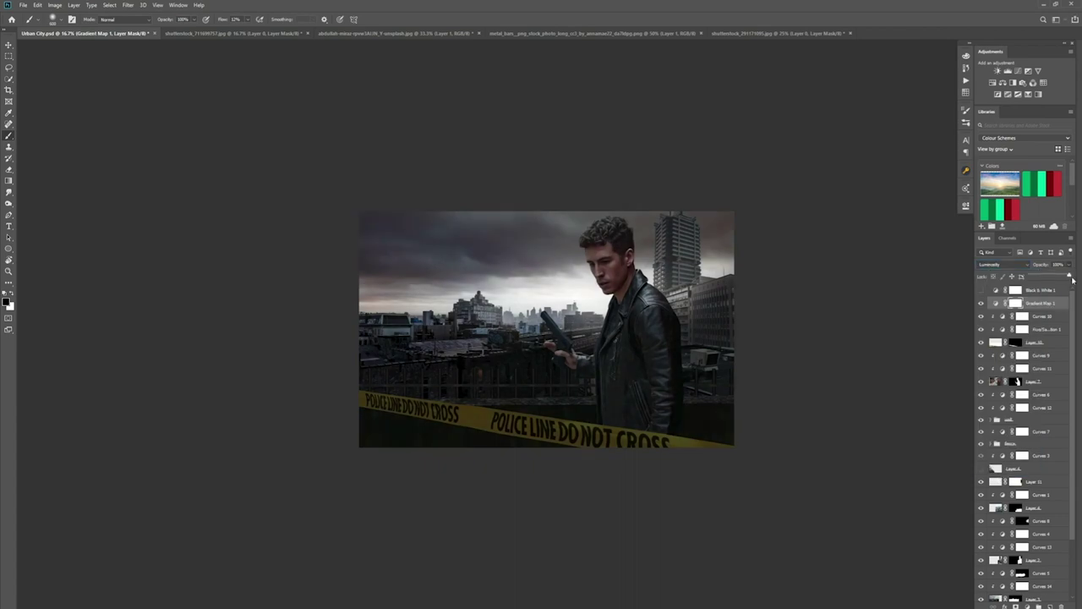
{"action": "left_click_drag", "start_coordinate": [1069, 276], "coordinate": [1058, 276]}
Convert the sky on Layer 1 for smart filters and apply a Gaussian Blur with a radius of about 2 pixels
{"action": "left_click_drag", "start_coordinate": [1072, 478], "coordinate": [1072, 541]}
{"action": "left_click", "coordinate": [1032, 582]}
{"action": "left_click", "coordinate": [112, 5]}
{"action": "left_click", "coordinate": [155, 28]}
{"action": "left_click", "coordinate": [535, 225]}
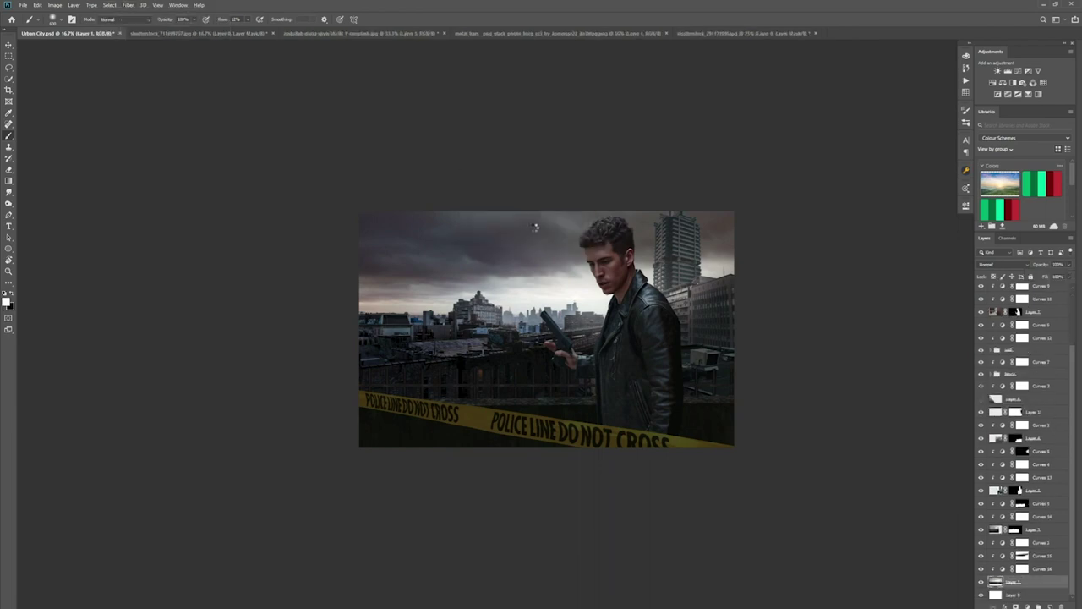
{"action": "left_click", "coordinate": [130, 7]}
{"action": "mouse_move", "coordinate": [135, 104]}
{"action": "left_click", "coordinate": [250, 137]}
{"action": "left_click_drag", "start_coordinate": [738, 273], "coordinate": [704, 273]}
{"action": "key", "text": "Escape"}
Convert Layer 3 for smart filters and apply a Gaussian Blur with a 2.0 pixel radius
{"action": "scroll", "coordinate": [1022, 473], "scroll_direction": "up", "scroll_amount": 2}
{"action": "left_click", "coordinate": [1027, 555]}
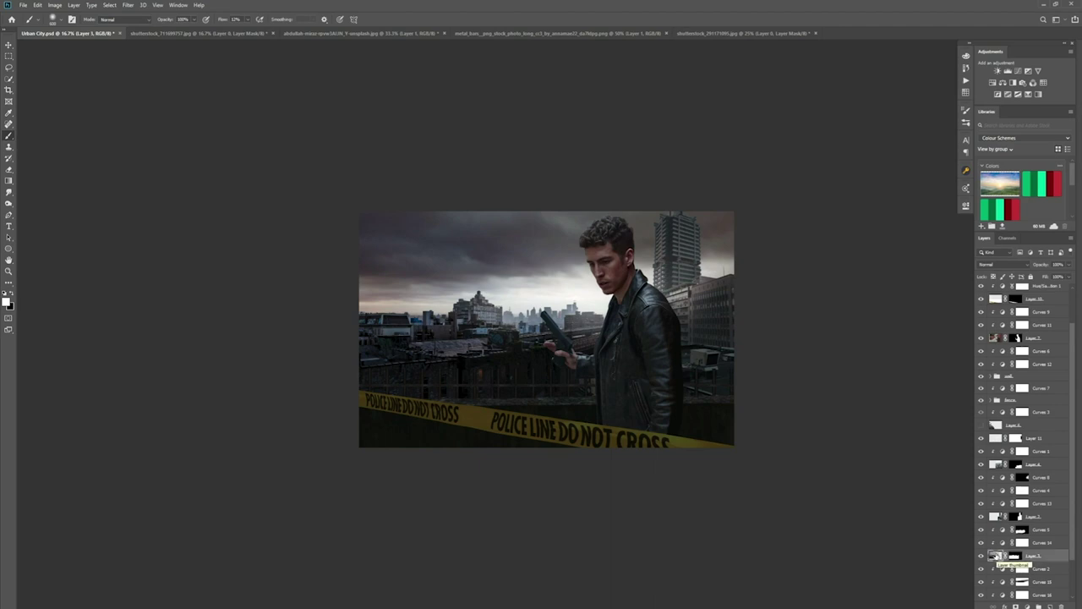
{"action": "left_click", "coordinate": [127, 5]}
{"action": "left_click", "coordinate": [129, 28]}
{"action": "key", "text": "alt+ctrl+f"}
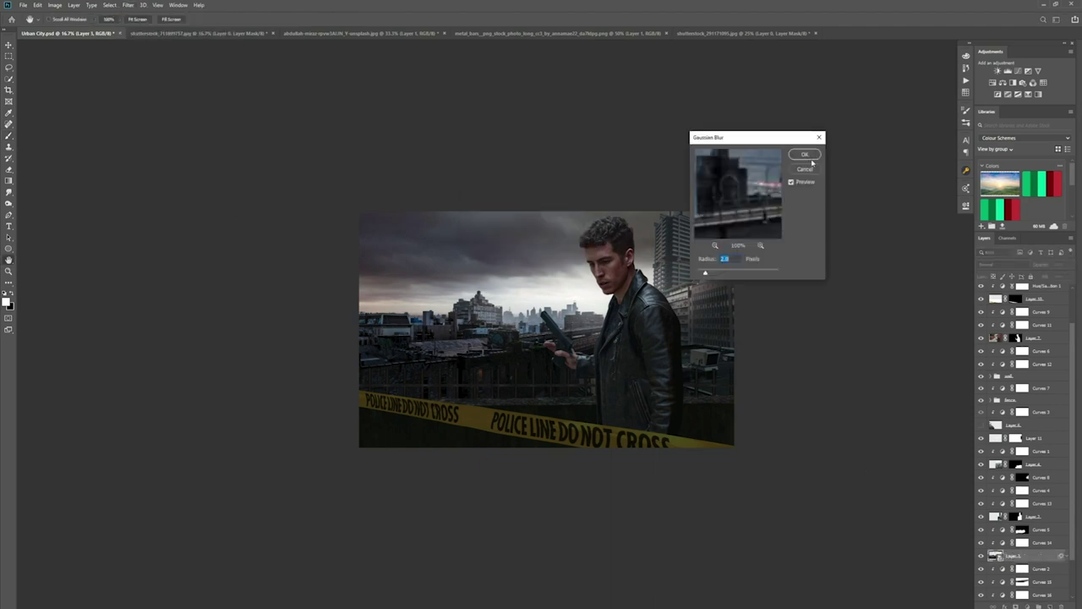
{"action": "key", "text": "Return"}
Convert Layer 2 for smart filters and reapply the same Gaussian Blur to it
{"action": "left_click", "coordinate": [1001, 517]}
{"action": "left_click", "coordinate": [128, 5]}
{"action": "left_click", "coordinate": [148, 28]}
{"action": "left_click", "coordinate": [530, 229]}
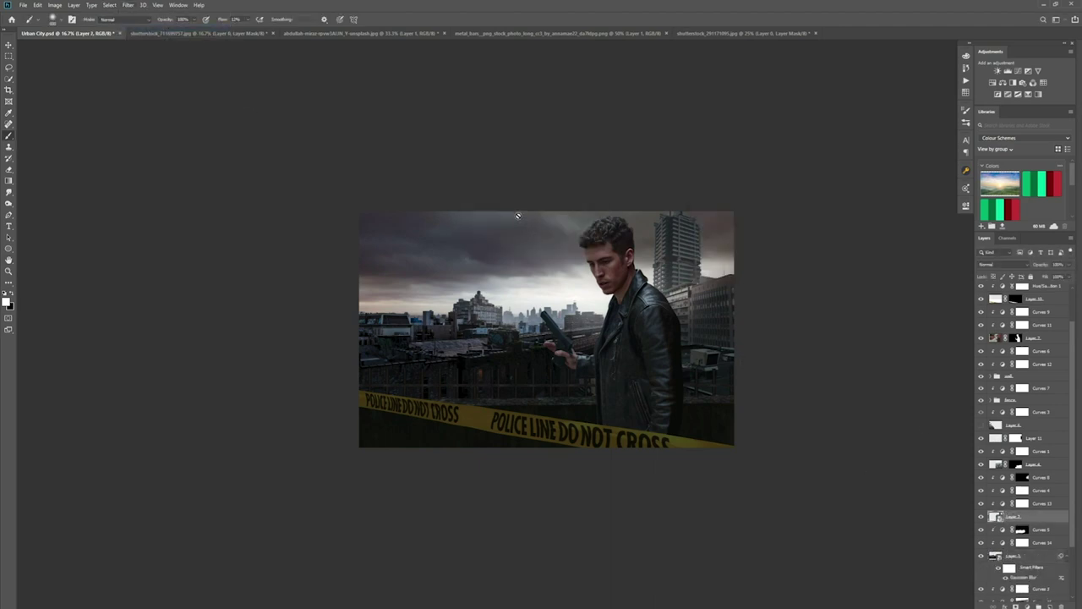
{"action": "key", "text": "alt+ctrl+f"}
{"action": "key", "text": "Return"}
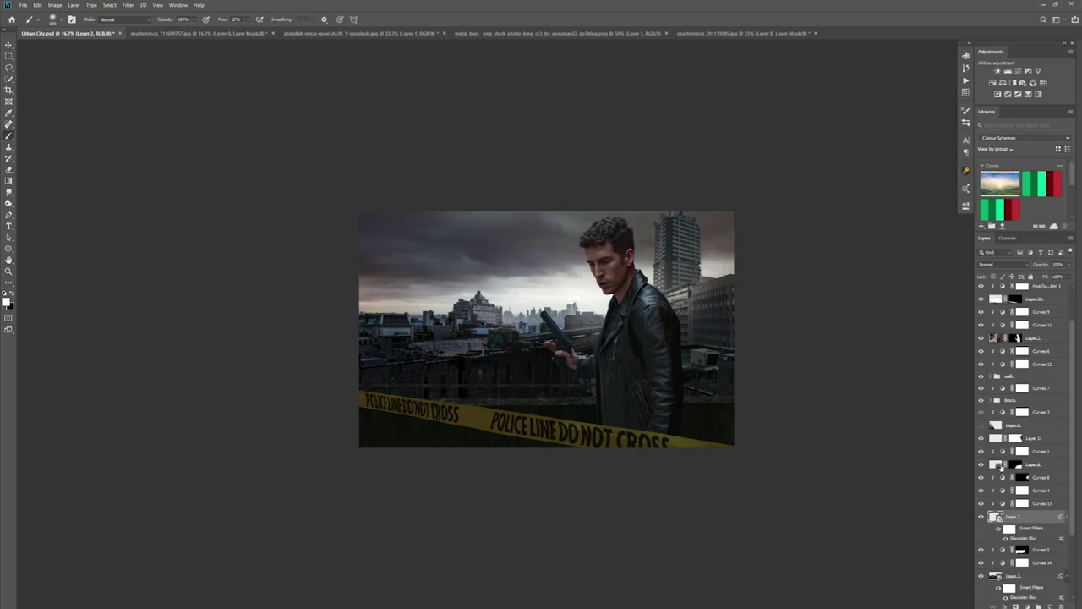
Apply the same Gaussian Blur as a smart filter to the layer directly below Curves 1
{"action": "left_click", "coordinate": [1000, 464]}
{"action": "key", "text": "alt+ctrl+f"}
{"action": "key", "text": "Return"}
{"action": "key", "text": "Return"}
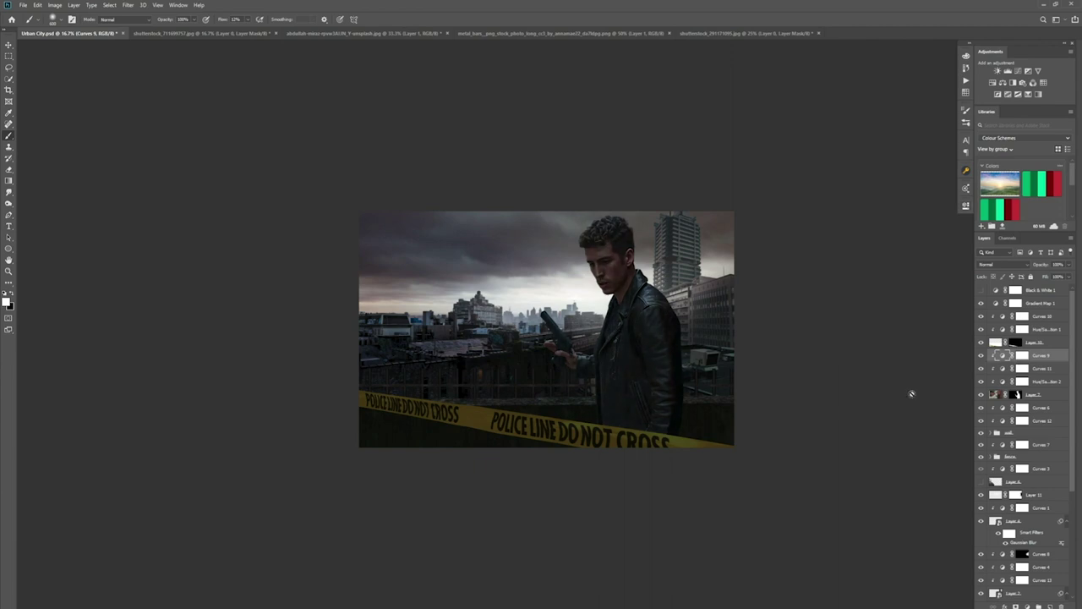
Paint black with a soft brush on the Curves 9 mask over the man's forehead to bring back its light
{"action": "key", "text": "ctrl+plus"}
{"action": "key", "text": "ctrl+plus"}
{"action": "left_click", "coordinate": [1022, 355]}
{"action": "key", "text": "bracketleft"}
{"action": "key", "text": "bracketleft"}
{"action": "key", "text": "bracketleft"}
{"action": "key", "text": "bracketleft"}
{"action": "key", "text": "bracketleft"}
{"action": "key", "text": "bracketleft"}
{"action": "key", "text": "bracketleft"}
{"action": "key", "text": "bracketleft"}
{"action": "key", "text": "bracketleft"}
{"action": "key", "text": "bracketleft"}
{"action": "key", "text": "bracketleft"}
{"action": "key", "text": "bracketleft"}
{"action": "key", "text": "bracketleft"}
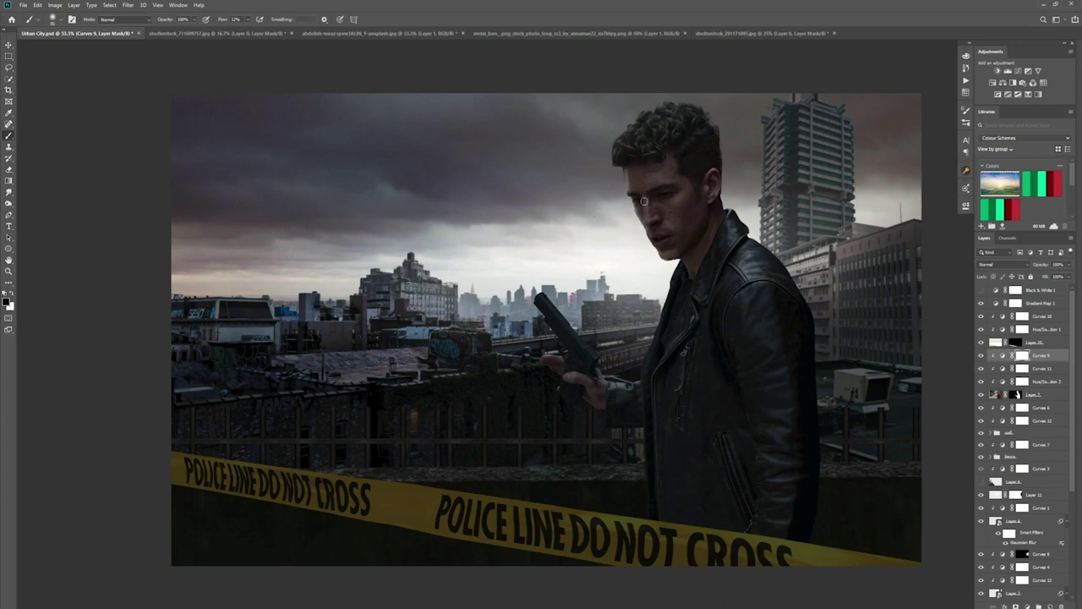
{"action": "key", "text": "bracketright"}
{"action": "key", "text": "bracketright"}
{"action": "key", "text": "bracketright"}
{"action": "key", "text": "bracketright"}
{"action": "key", "text": "bracketright"}
{"action": "key", "text": "bracketright"}
{"action": "mouse_move", "coordinate": [616, 172]}
{"action": "left_mouse_down"}
{"action": "mouse_move", "coordinate": [647, 221]}
{"action": "mouse_move", "coordinate": [621, 170]}
{"action": "left_mouse_up"}
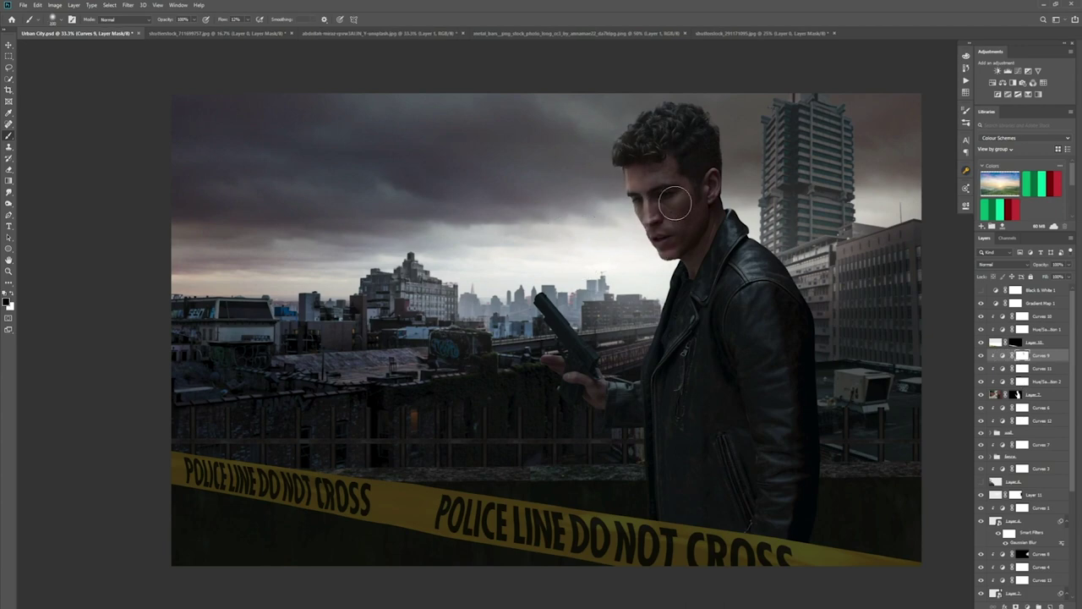
Paint black with a larger brush on the Curves 9 mask across the man's face to brighten it further
{"action": "key", "text": "bracketleft"}
{"action": "key", "text": "bracketleft"}
{"action": "key", "text": "bracketleft"}
{"action": "key", "text": "ctrl+minus"}
{"action": "key", "text": "bracketright"}
{"action": "key", "text": "bracketright"}
{"action": "key", "text": "bracketright"}
{"action": "key", "text": "bracketright"}
{"action": "key", "text": "bracketright"}
{"action": "key", "text": "bracketright"}
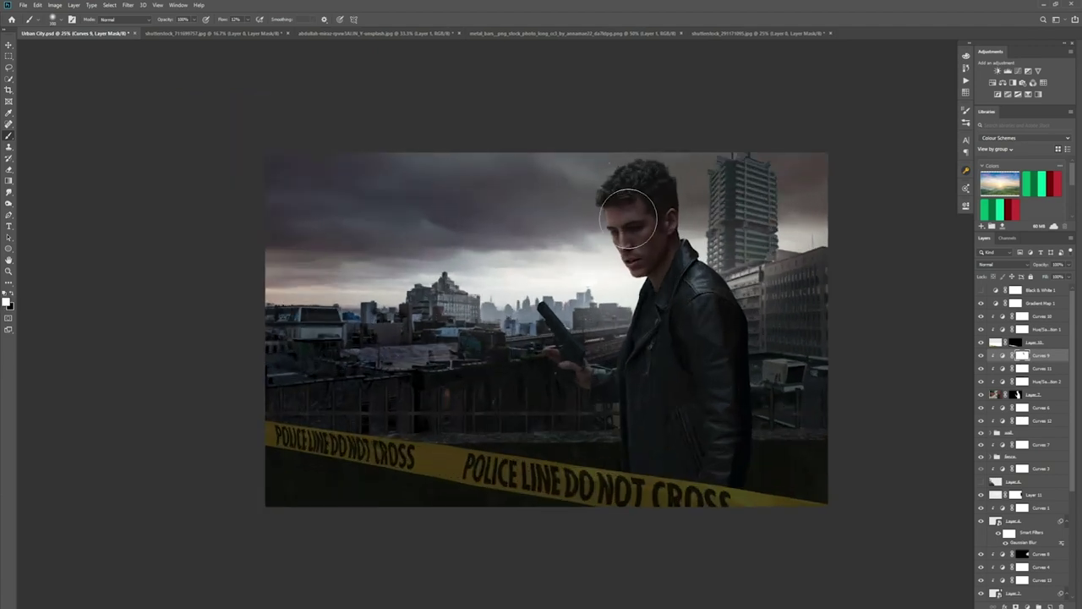
{"action": "key", "text": "x"}
{"action": "left_click_drag", "start_coordinate": [634, 196], "coordinate": [625, 226]}
{"action": "key", "text": "x"}
{"action": "key", "text": "x"}
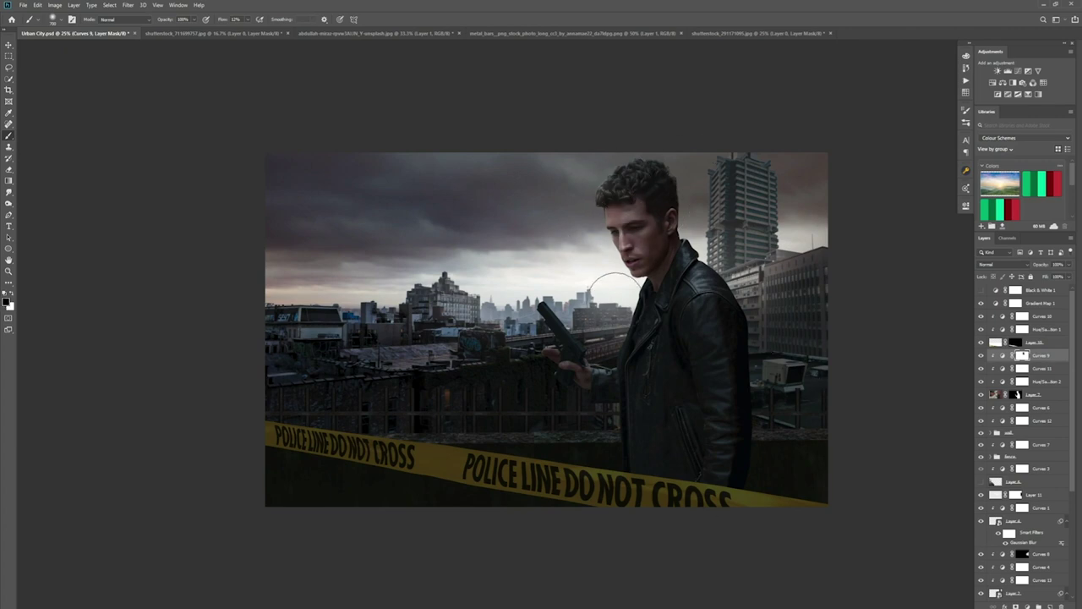
{"action": "double_click", "coordinate": [1002, 355]}
{"action": "left_click", "coordinate": [940, 421]}
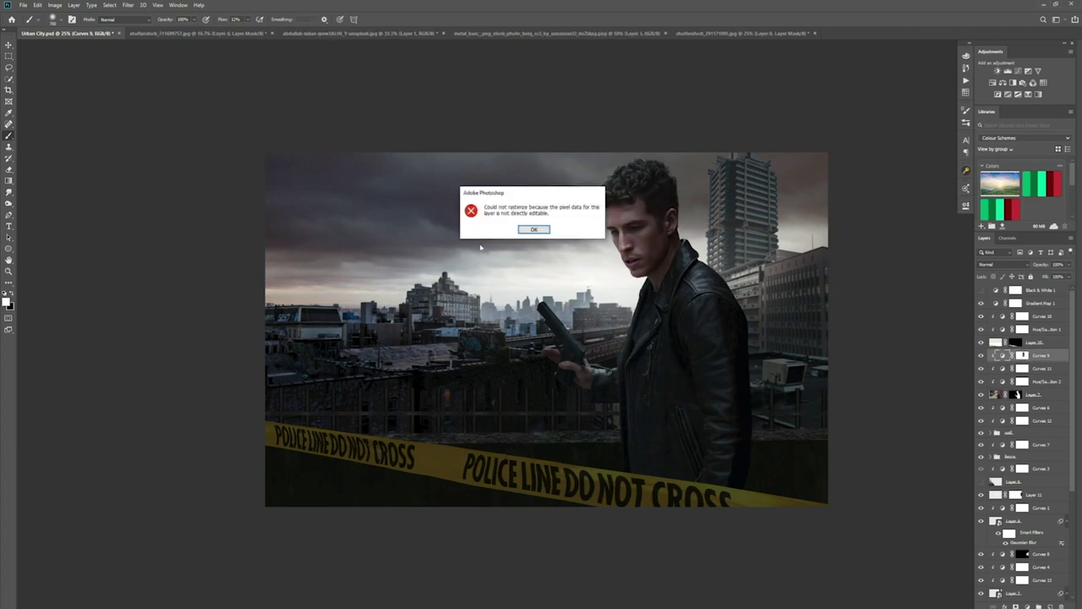
{"action": "left_click", "coordinate": [533, 229]}
{"action": "left_click", "coordinate": [1067, 276]}
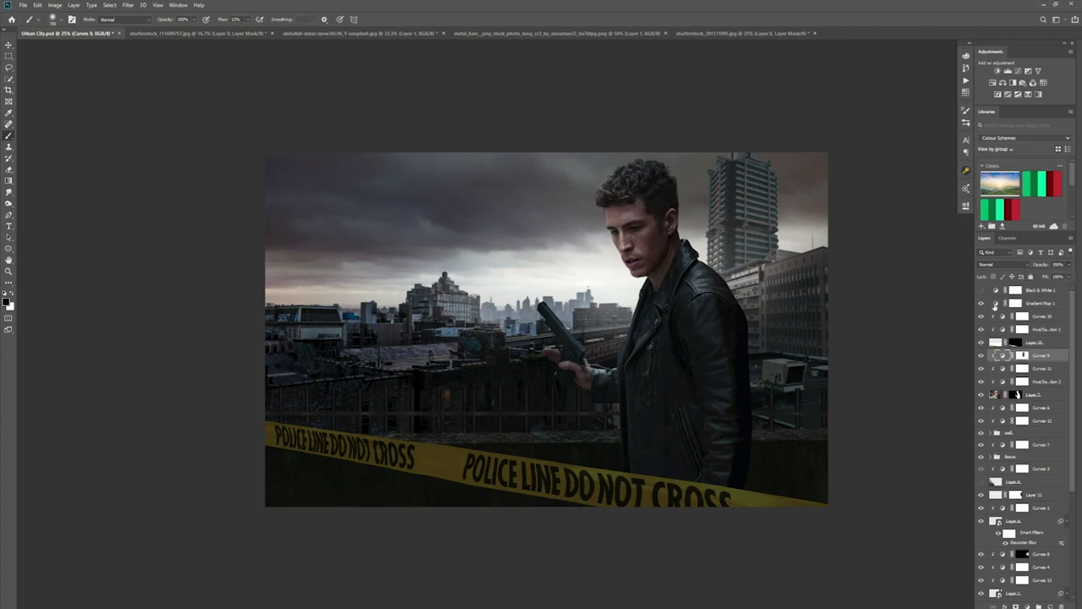
{"action": "key", "text": "ctrl+backslash"}
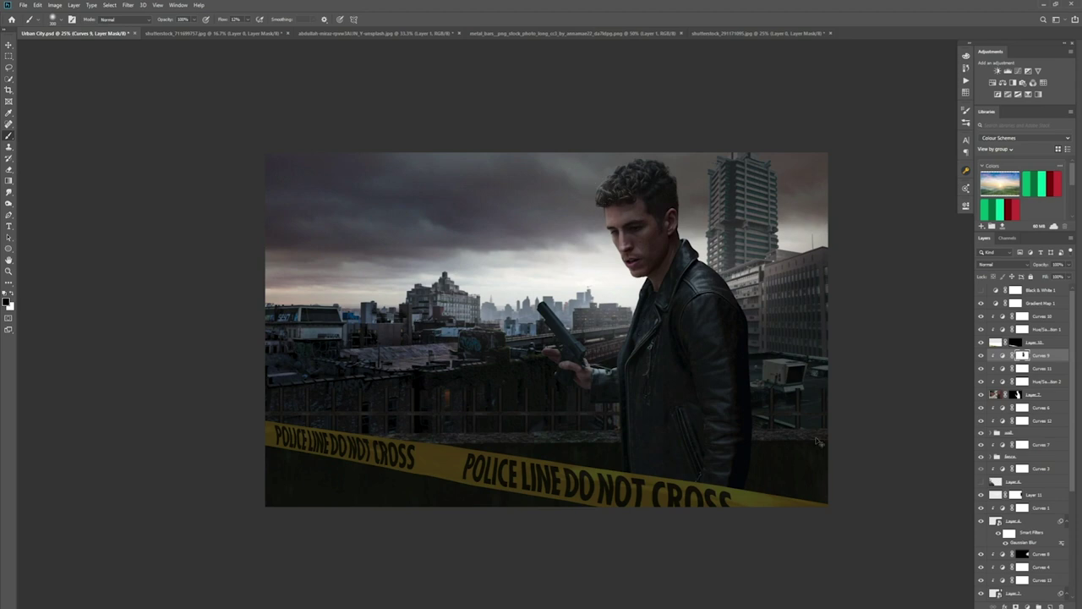
Try the Luminosity blend mode on the Curves 9 adjustment
{"action": "double_click", "coordinate": [1003, 356]}
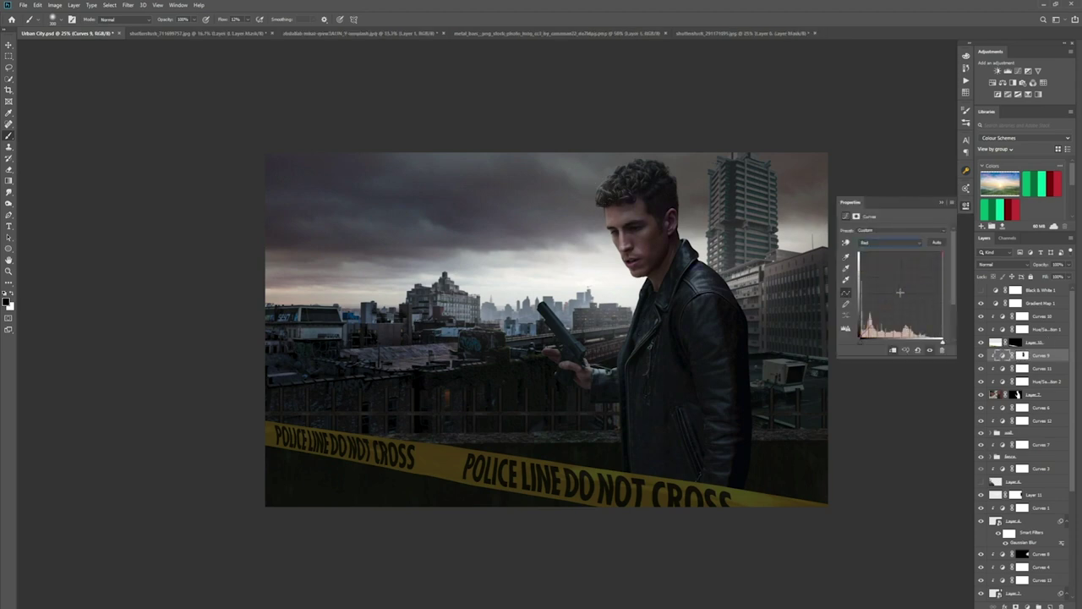
{"action": "left_click", "coordinate": [1041, 355]}
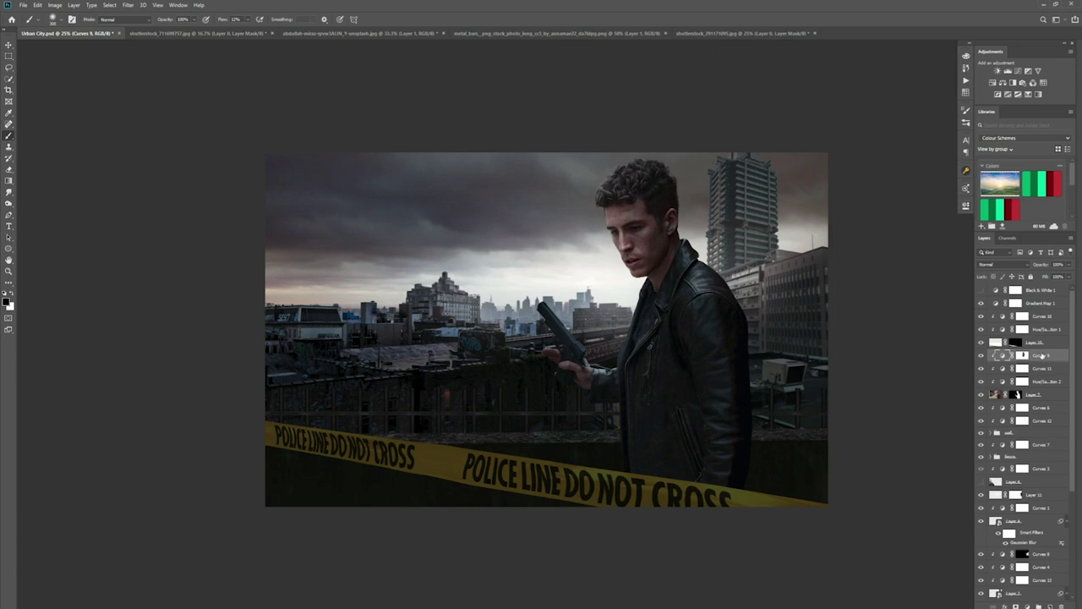
{"action": "left_click", "coordinate": [993, 265]}
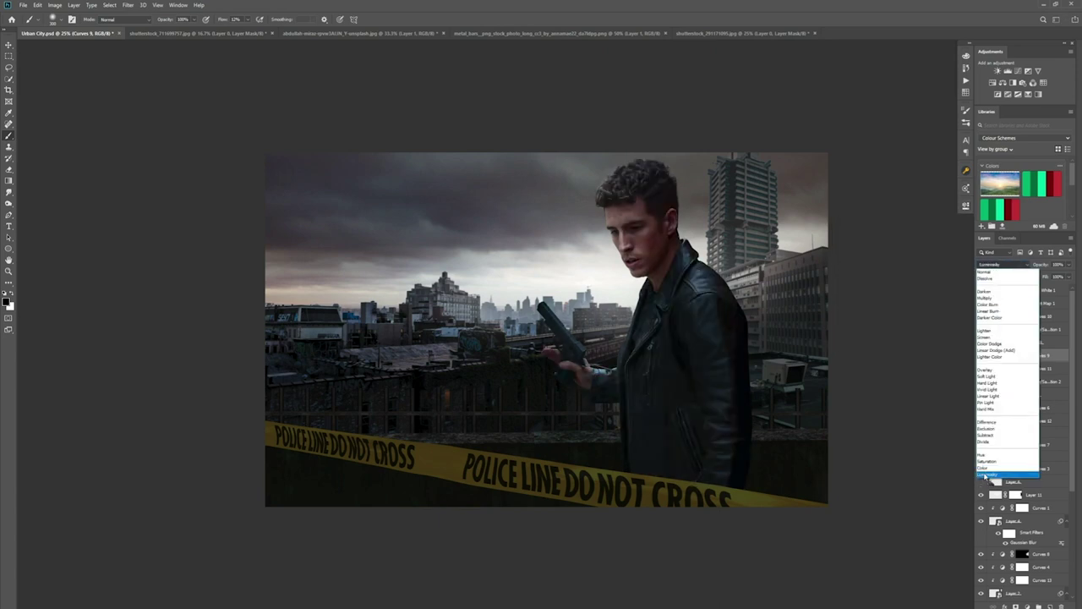
{"action": "left_click", "coordinate": [938, 383]}
Raise the Red channel's midtones slightly in the Curves 9 adjustment
{"action": "double_click", "coordinate": [1002, 355]}
{"action": "left_click", "coordinate": [889, 243]}
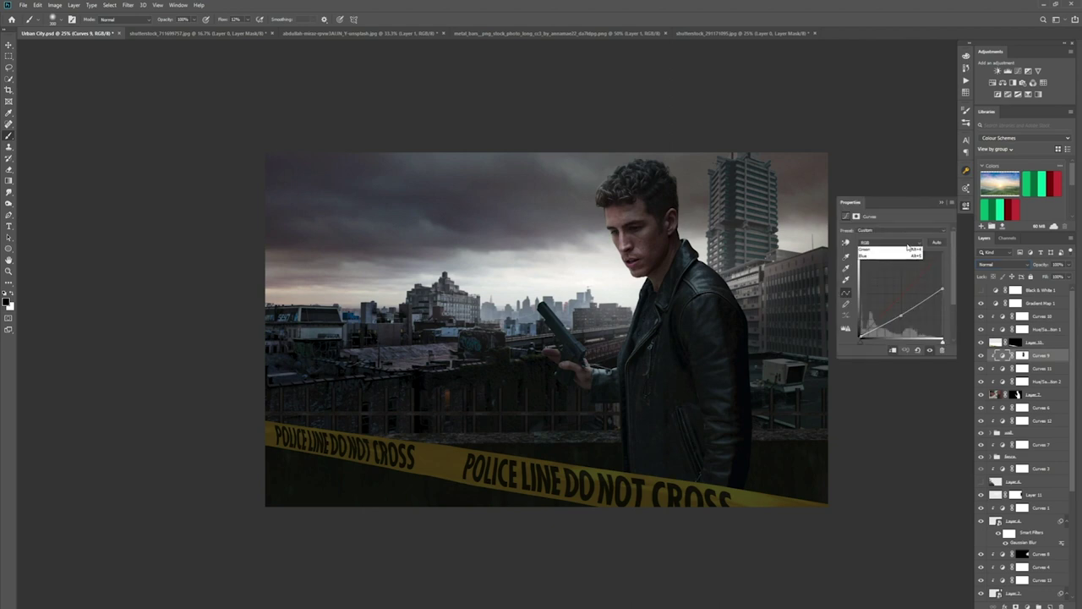
{"action": "left_click", "coordinate": [887, 252]}
{"action": "left_click_drag", "start_coordinate": [902, 294], "coordinate": [903, 291]}
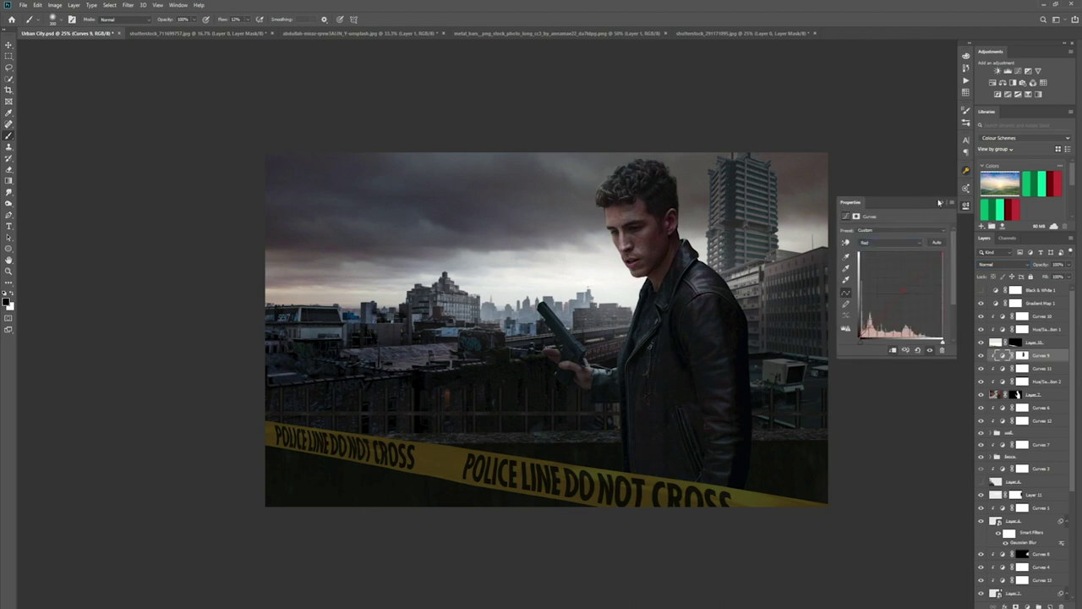
{"action": "left_click", "coordinate": [1004, 356]}
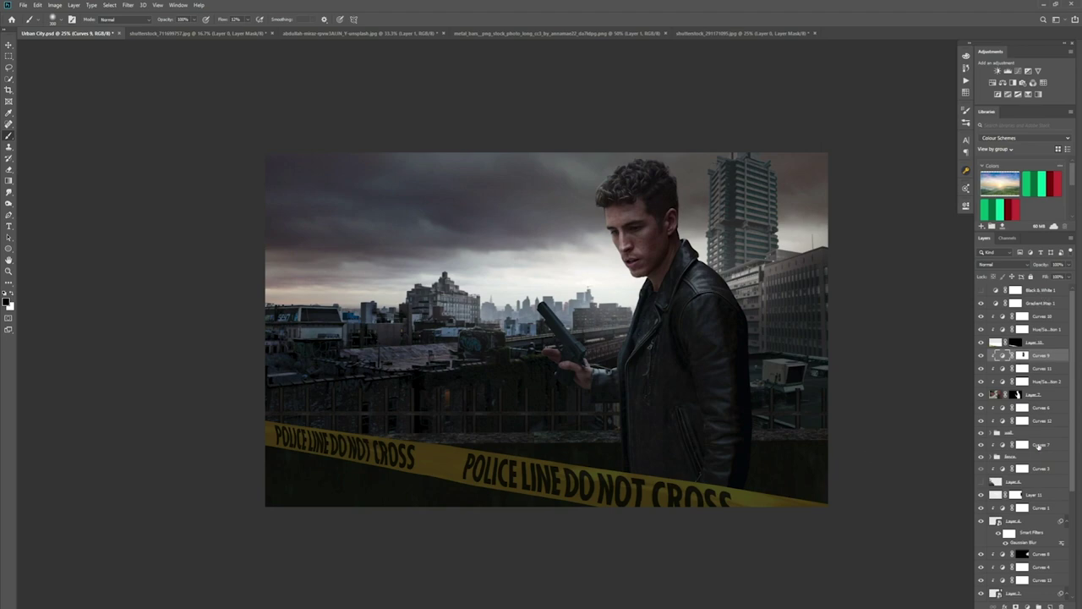
Create a clipped layer directly above the man's layer and retouch the blemishes on his face with the Healing Brush
{"action": "left_click", "coordinate": [1049, 395]}
{"action": "left_click", "coordinate": [1048, 605]}
{"action": "scroll", "coordinate": [579, 511], "scroll_direction": "up", "scroll_amount": 4}
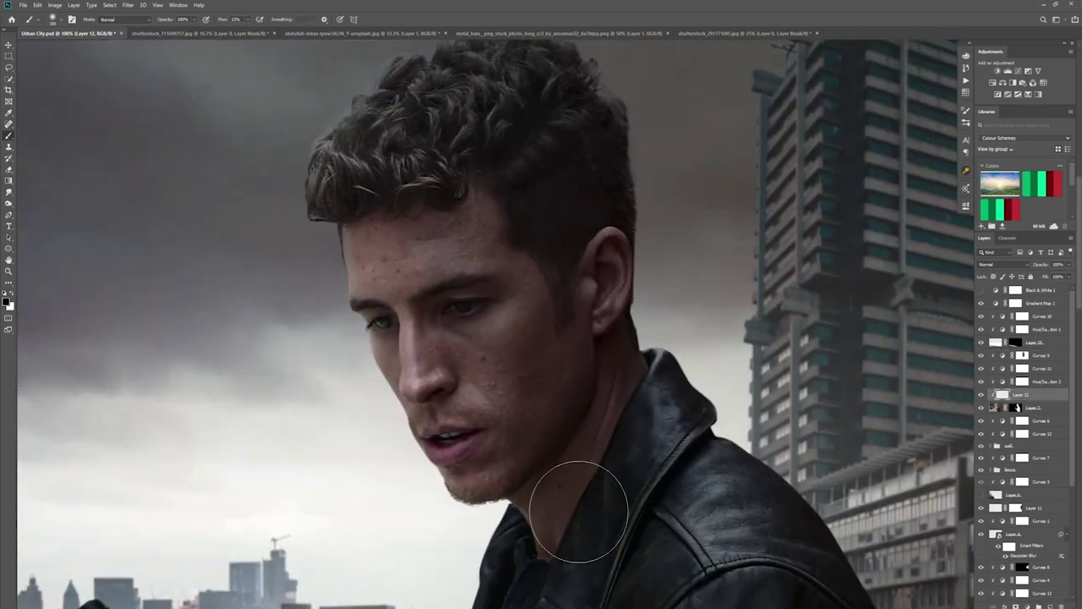
{"action": "left_click", "coordinate": [8, 124]}
{"action": "right_click", "coordinate": [8, 124]}
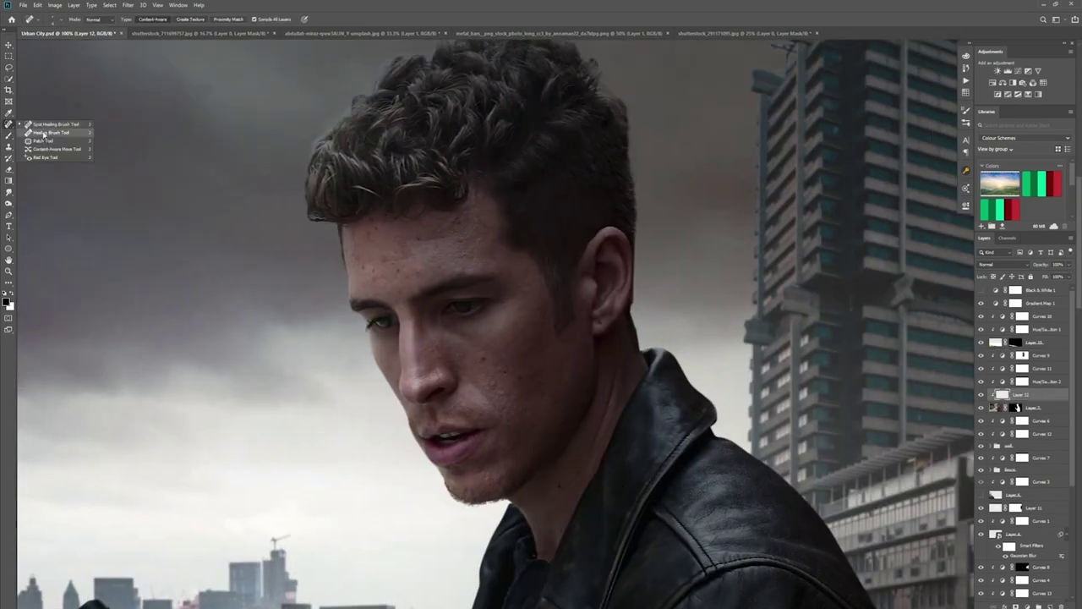
{"action": "left_click", "coordinate": [51, 133]}
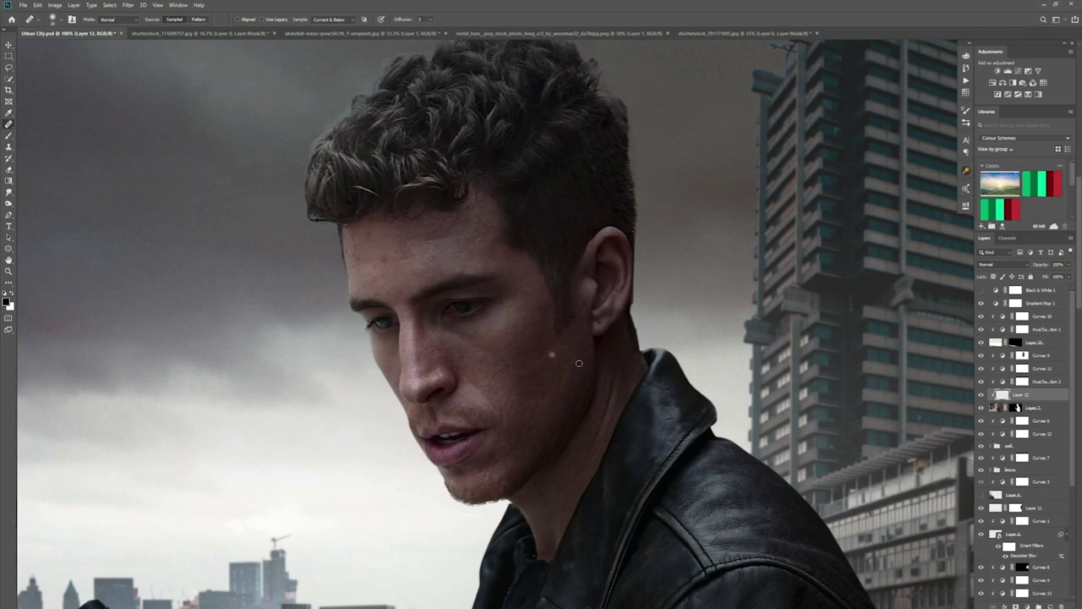
Reduce the opacity of the Curves 9 adjustment to about 75%
{"action": "key", "text": "ctrl+minus"}
{"action": "key", "text": "ctrl+minus"}
{"action": "key", "text": "ctrl+minus"}
{"action": "left_click", "coordinate": [1038, 355]}
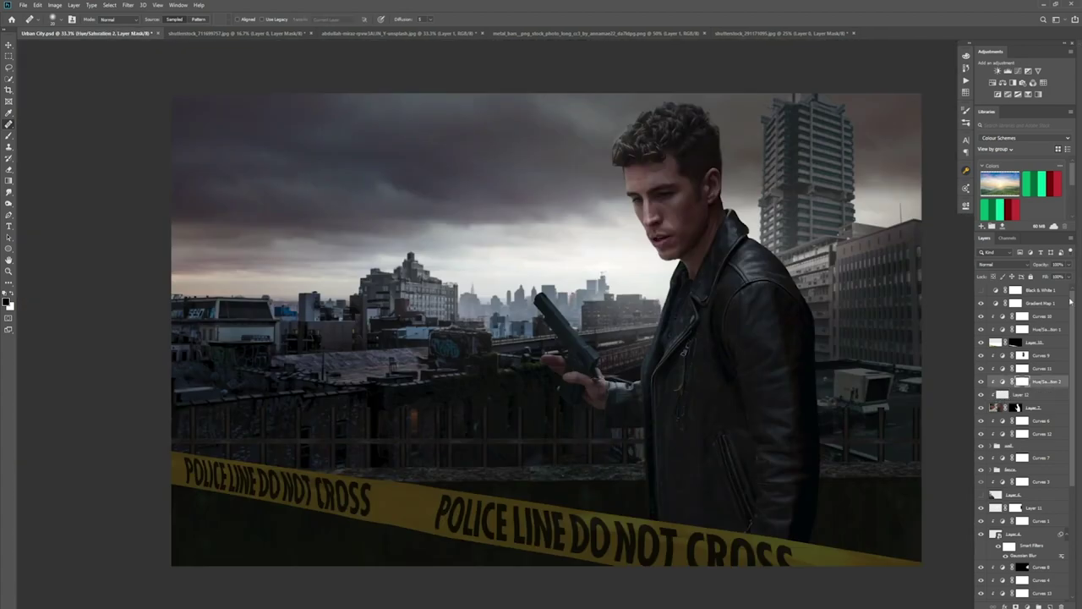
{"action": "left_click", "coordinate": [1067, 265]}
{"action": "left_click_drag", "start_coordinate": [1070, 277], "coordinate": [1059, 277]}
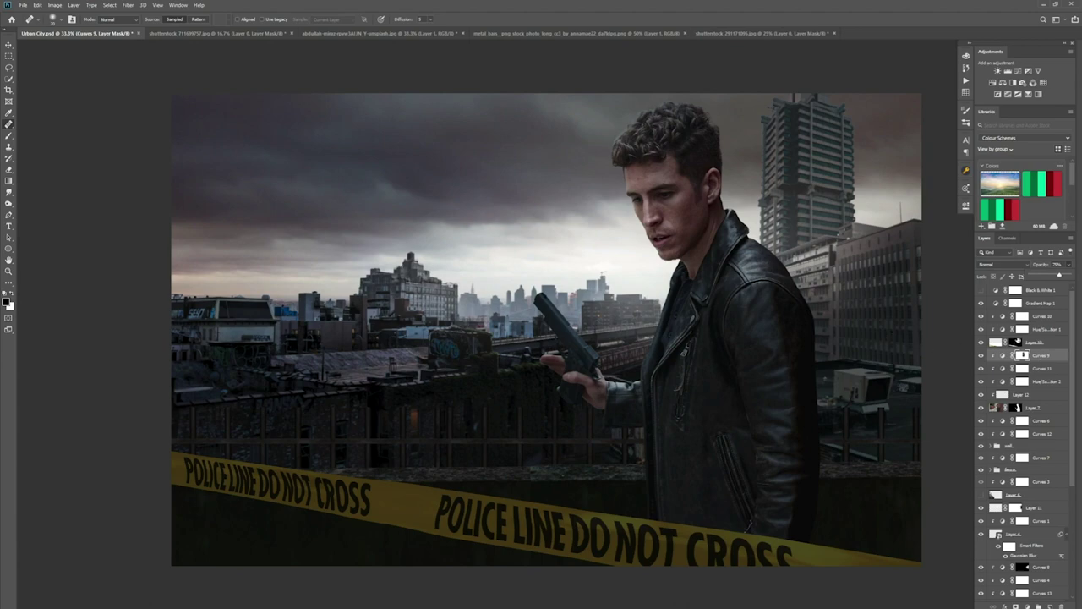
Add a clipped Curves adjustment directly above the retouching on Layer 12 and adjust its midtones
{"action": "left_click", "coordinate": [1051, 392]}
{"action": "left_click", "coordinate": [1018, 71]}
{"action": "mouse_move", "coordinate": [902, 296]}
{"action": "left_mouse_down"}
{"action": "mouse_move", "coordinate": [905, 319]}
{"action": "mouse_move", "coordinate": [883, 287]}
{"action": "left_mouse_up"}
{"action": "left_click", "coordinate": [940, 203]}
Add a clipped Hue/Saturation adjustment directly above Layer 12 to tune the man's colours
{"action": "left_click", "coordinate": [1023, 407]}
{"action": "left_click", "coordinate": [992, 82]}
{"action": "left_click", "coordinate": [941, 203]}
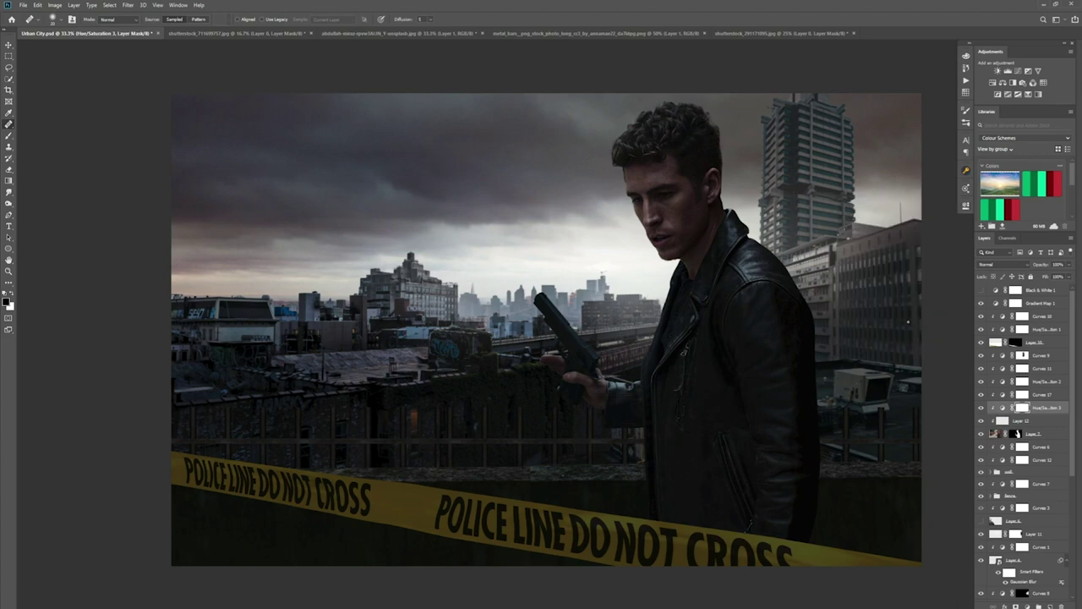
Compare the man with and without Hue/Saturation 3 and Curves 17, and save the document
{"action": "left_click", "coordinate": [981, 408]}
{"action": "left_click", "coordinate": [981, 409]}
{"action": "left_click", "coordinate": [981, 409]}
{"action": "left_click", "coordinate": [982, 395]}
{"action": "left_click", "coordinate": [982, 394]}
{"action": "key", "text": "ctrl+s"}
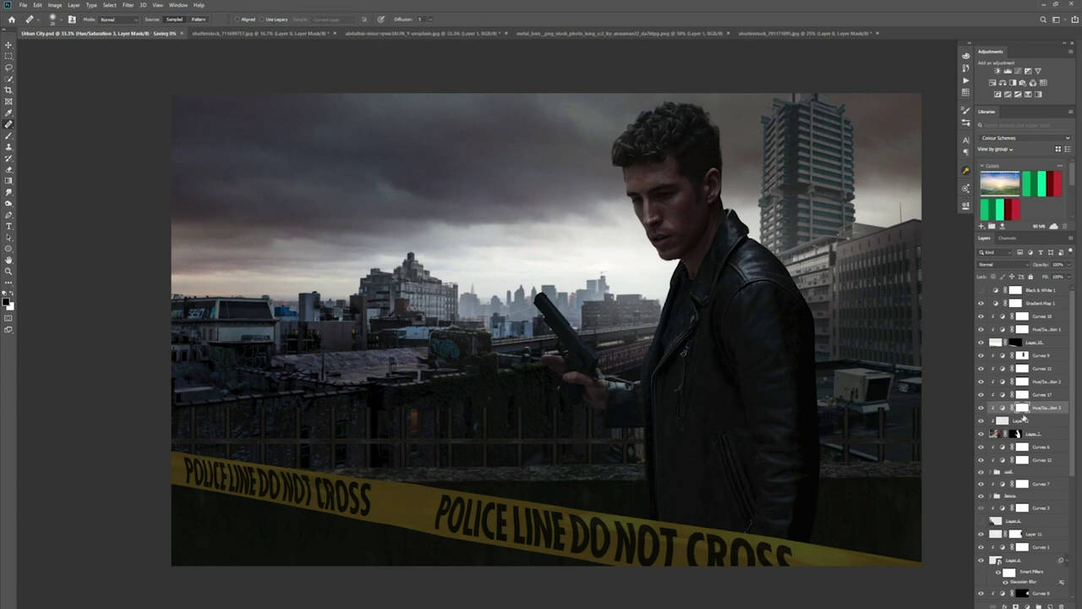
Add a Gradient Map adjustment above Gradient Map 1 and recolour the gradient's black stop
{"action": "left_click", "coordinate": [1041, 301]}
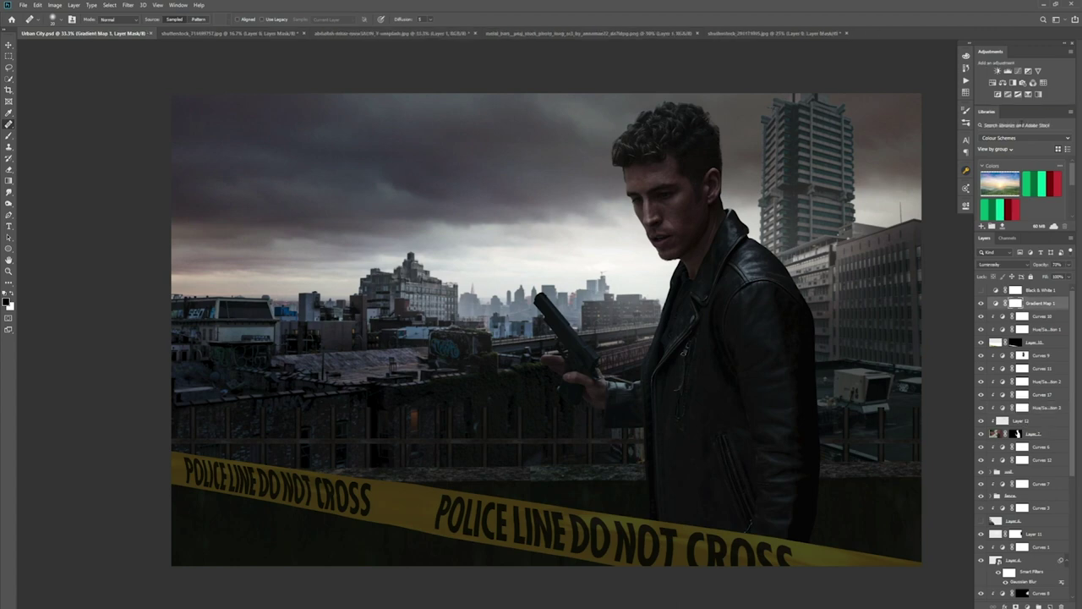
{"action": "left_click", "coordinate": [1028, 95]}
{"action": "key", "text": "ctrl+z"}
{"action": "left_click", "coordinate": [1038, 94]}
{"action": "left_click", "coordinate": [891, 233]}
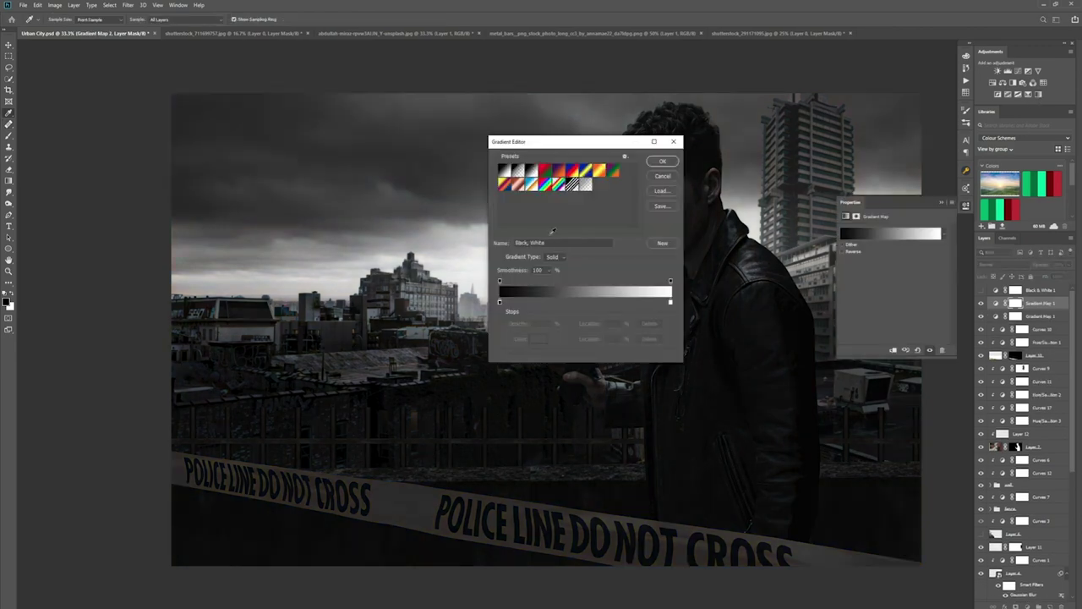
{"action": "double_click", "coordinate": [500, 306]}
{"action": "left_click_drag", "start_coordinate": [528, 331], "coordinate": [478, 326]}
{"action": "left_click", "coordinate": [649, 219]}
Add a middle stop in a muted grey-blue to the new gradient map's gradient and apply it
{"action": "left_click", "coordinate": [582, 303]}
{"action": "double_click", "coordinate": [582, 302]}
{"action": "left_click", "coordinate": [478, 275]}
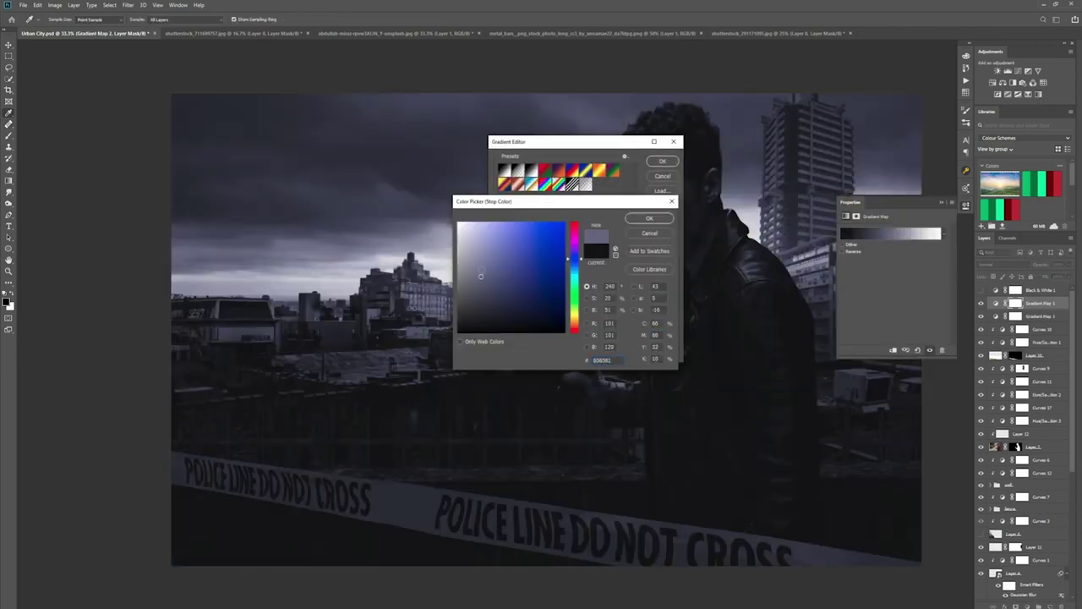
{"action": "left_click_drag", "start_coordinate": [574, 261], "coordinate": [574, 271]}
{"action": "left_click", "coordinate": [476, 265]}
{"action": "left_click", "coordinate": [649, 219]}
{"action": "left_click", "coordinate": [663, 161]}
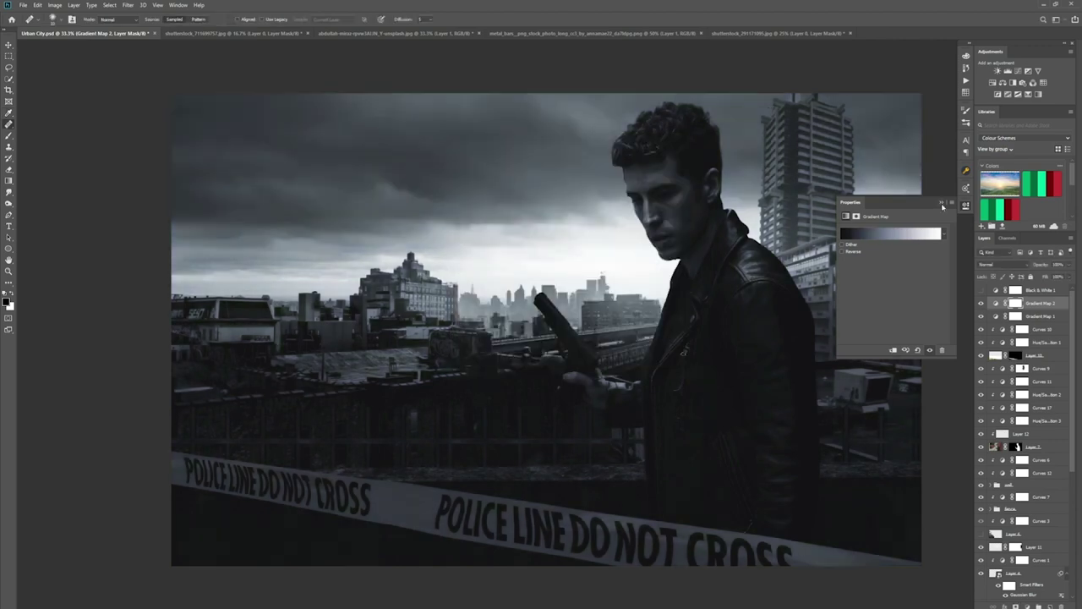
Reduce the opacity of Gradient Map 2 to about 17% and save the document
{"action": "left_click", "coordinate": [941, 203]}
{"action": "left_click", "coordinate": [1068, 265]}
{"action": "left_click_drag", "start_coordinate": [1069, 276], "coordinate": [1031, 277]}
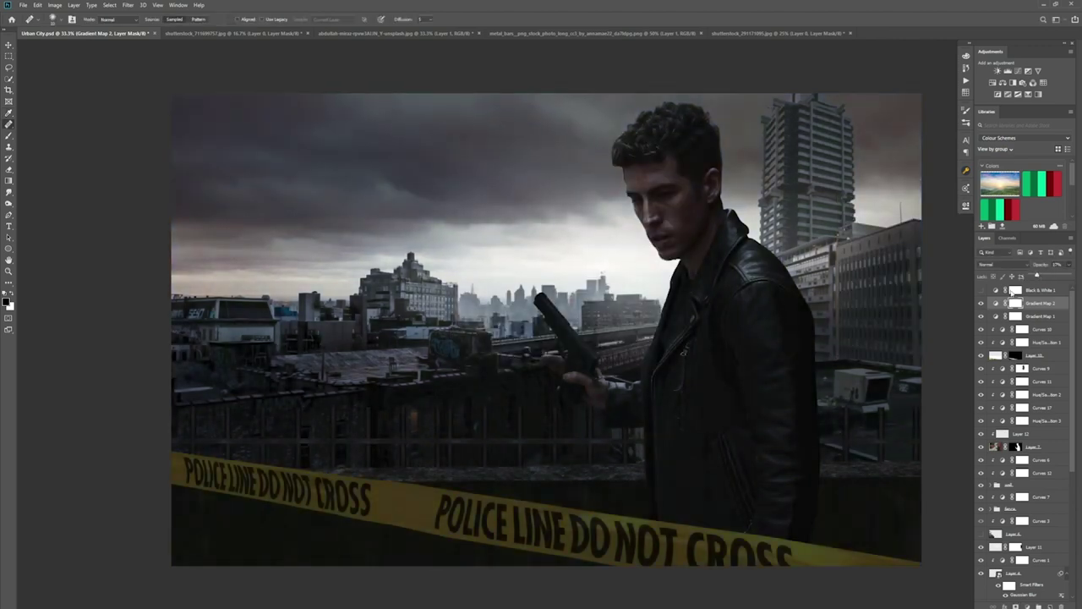
{"action": "left_click", "coordinate": [943, 304]}
{"action": "key", "text": "ctrl+s"}
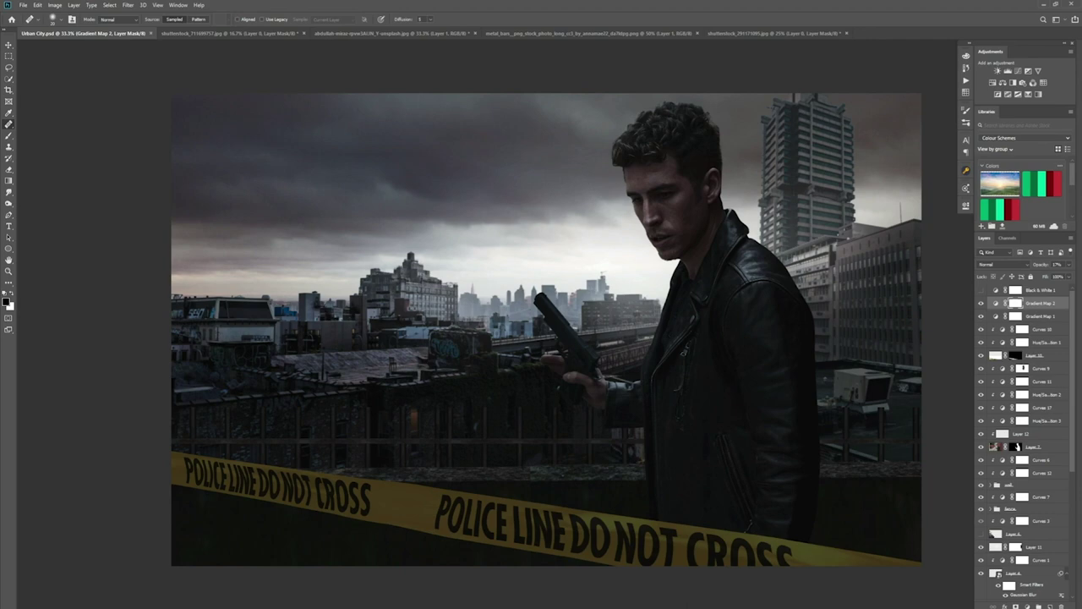
Add a Curves adjustment directly above Gradient Map 1, deepening the shadows slightly while anchoring the highlights
{"action": "left_click", "coordinate": [1047, 318]}
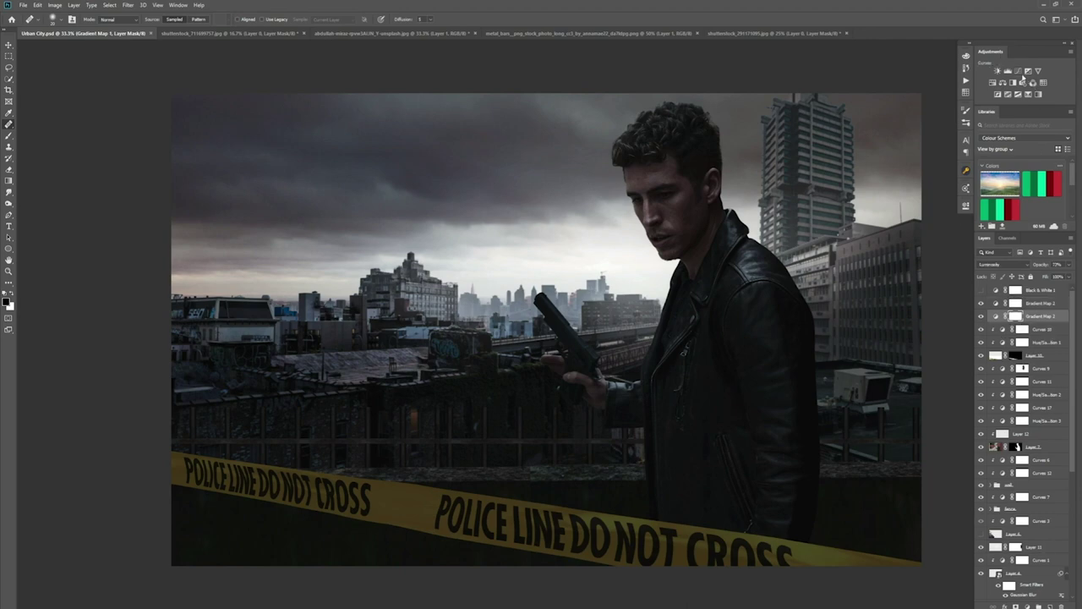
{"action": "left_click", "coordinate": [1018, 71]}
{"action": "left_click_drag", "start_coordinate": [892, 304], "coordinate": [869, 329]}
{"action": "left_click_drag", "start_coordinate": [927, 269], "coordinate": [928, 268]}
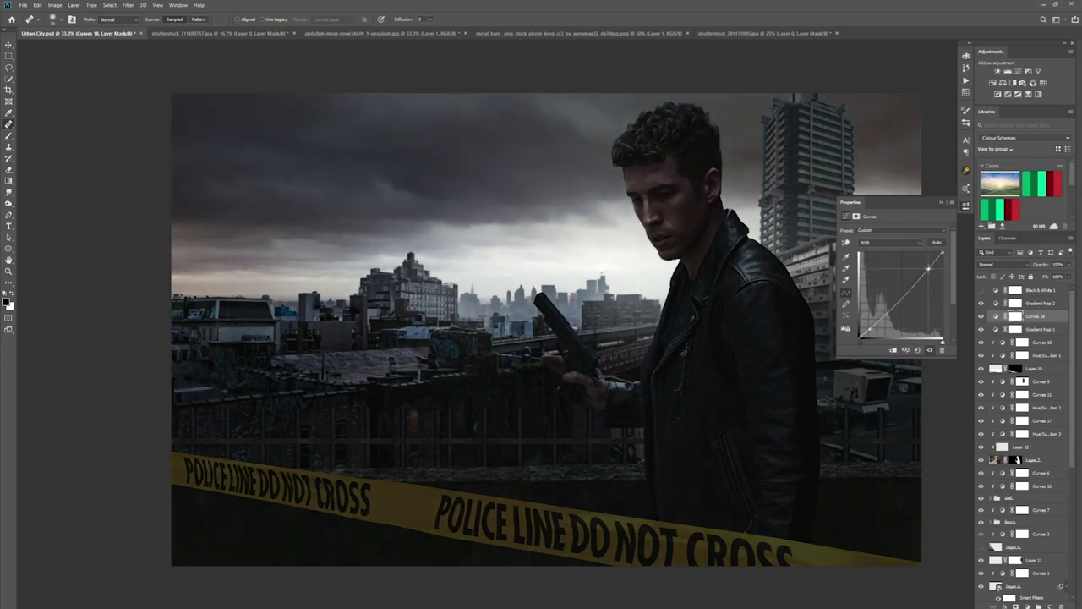
{"action": "left_click", "coordinate": [940, 202]}
Compare the whole image with and without the Curves 18 adjustment
{"action": "left_click", "coordinate": [981, 316]}
{"action": "left_click", "coordinate": [981, 316]}
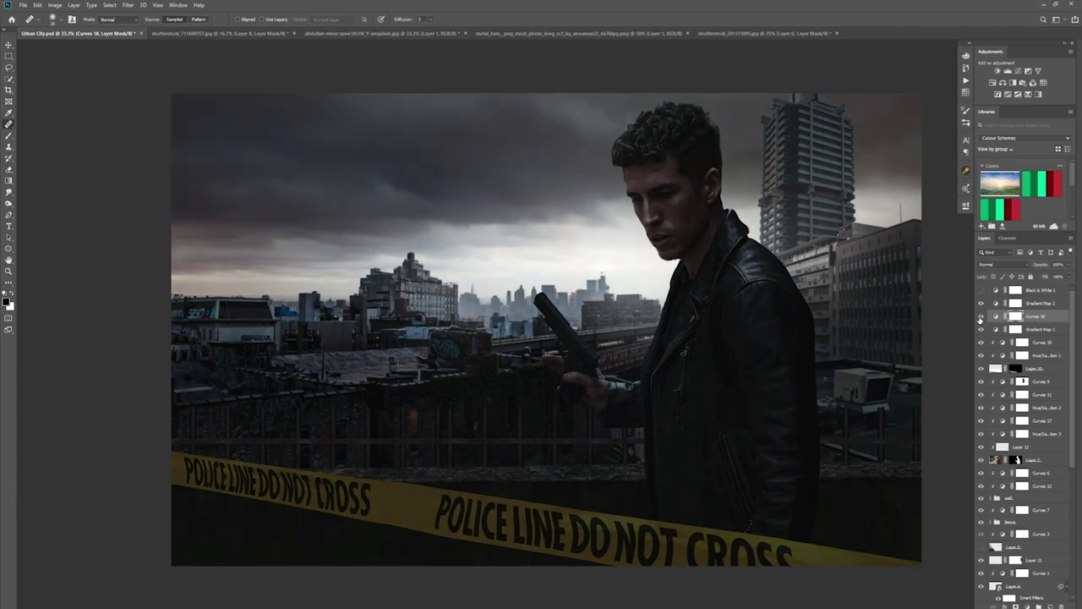
{"action": "left_click", "coordinate": [980, 316]}
{"action": "left_click", "coordinate": [980, 316]}
{"action": "left_click", "coordinate": [981, 316]}
{"action": "left_click", "coordinate": [980, 316]}
Create a new layer directly below Gradient Map 1 and choose the Fog Brush 2 brush from the Atmosphere Brushes
{"action": "key", "text": "ctrl+shift+alt+n"}
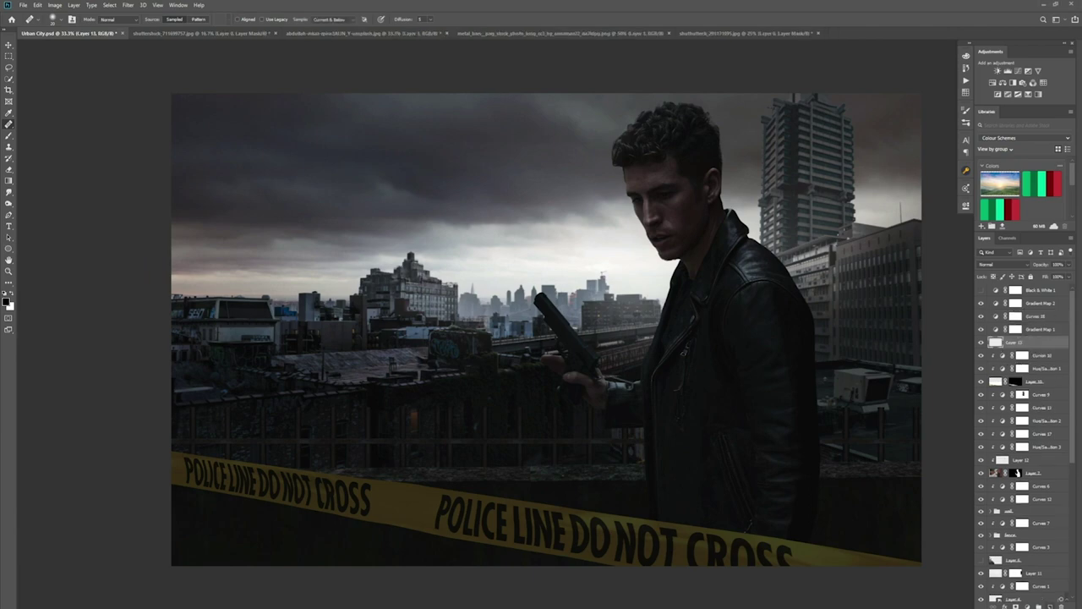
{"action": "left_click", "coordinate": [56, 19]}
{"action": "key", "text": "b"}
{"action": "left_click", "coordinate": [56, 19]}
{"action": "scroll", "coordinate": [76, 216], "scroll_direction": "down", "scroll_amount": 3}
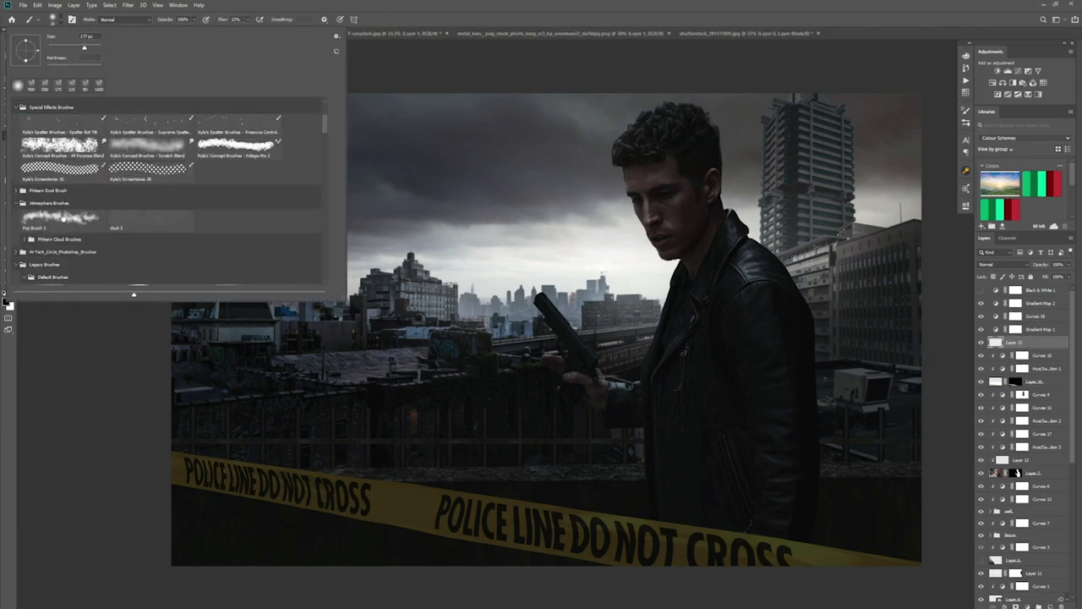
{"action": "double_click", "coordinate": [62, 217]}
Try to paint dark grey smoke rising into the sky from the rooftops above the van-shaped building
{"action": "left_click", "coordinate": [6, 301]}
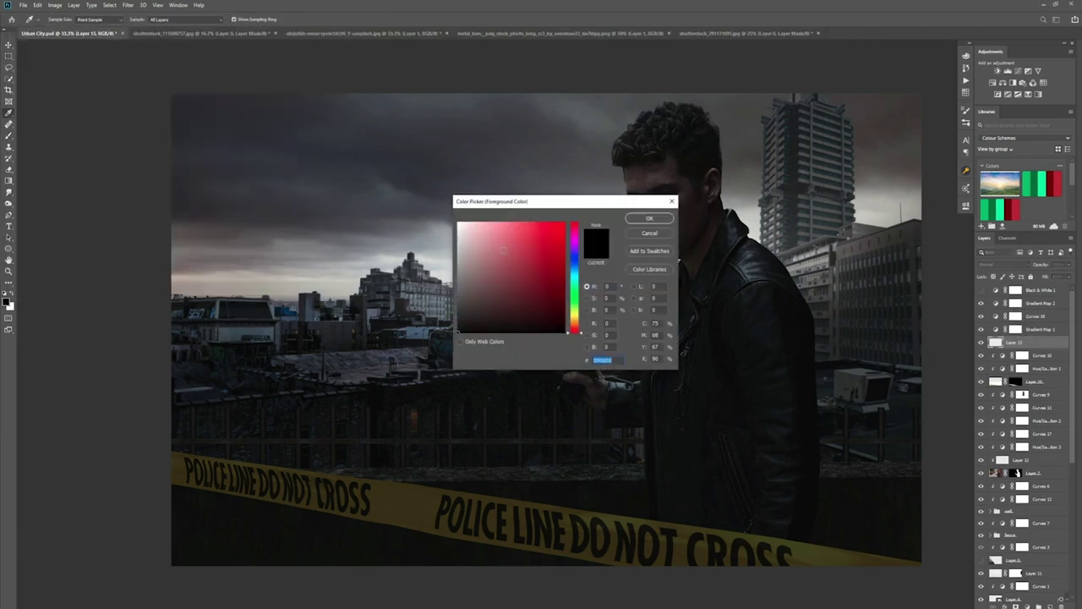
{"action": "left_click", "coordinate": [470, 315]}
{"action": "left_click", "coordinate": [649, 218]}
{"action": "mouse_move", "coordinate": [266, 286]}
{"action": "left_mouse_down"}
{"action": "mouse_move", "coordinate": [257, 251]}
{"action": "mouse_move", "coordinate": [266, 298]}
{"action": "mouse_move", "coordinate": [307, 203]}
{"action": "mouse_move", "coordinate": [265, 289]}
{"action": "mouse_move", "coordinate": [272, 246]}
{"action": "mouse_move", "coordinate": [328, 173]}
{"action": "mouse_move", "coordinate": [270, 254]}
{"action": "mouse_move", "coordinate": [266, 292]}
{"action": "mouse_move", "coordinate": [354, 78]}
{"action": "mouse_move", "coordinate": [267, 267]}
{"action": "mouse_move", "coordinate": [226, 273]}
{"action": "mouse_move", "coordinate": [273, 277]}
{"action": "mouse_move", "coordinate": [330, 170]}
{"action": "left_mouse_up"}
{"action": "left_click", "coordinate": [5, 302]}
{"action": "left_click", "coordinate": [465, 294]}
{"action": "left_click", "coordinate": [649, 217]}
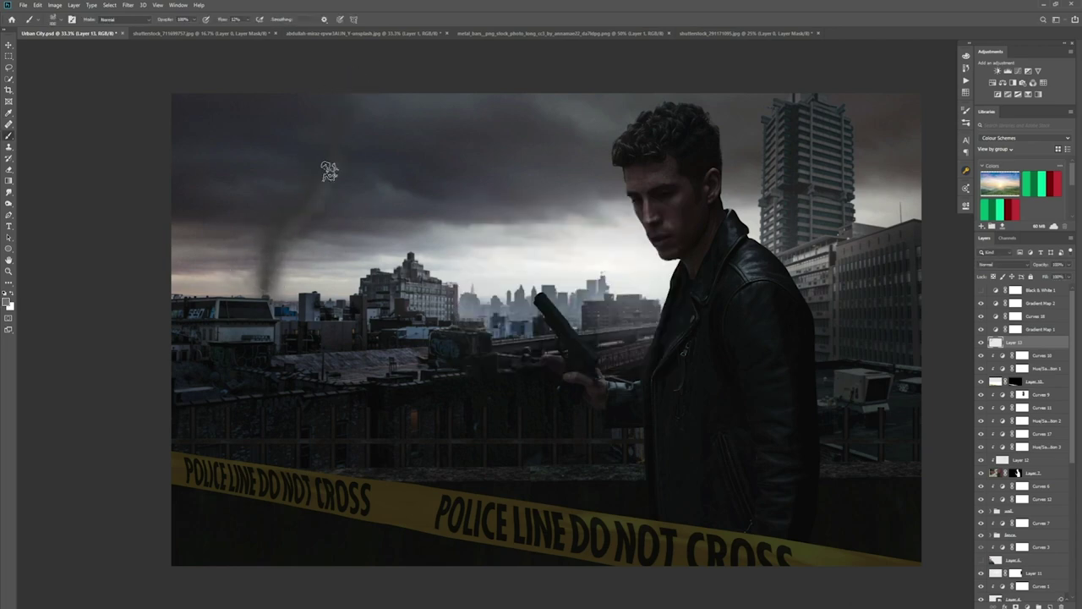
Try to paint white smoke above the tall domed building, and replace the smoke layer with an empty one
{"action": "left_click", "coordinate": [7, 300]}
{"action": "left_click", "coordinate": [648, 215]}
{"action": "mouse_move", "coordinate": [415, 248]}
{"action": "left_mouse_down"}
{"action": "mouse_move", "coordinate": [469, 214]}
{"action": "mouse_move", "coordinate": [423, 236]}
{"action": "mouse_move", "coordinate": [462, 160]}
{"action": "left_mouse_up"}
{"action": "key", "text": "]"}
{"action": "key", "text": "]"}
{"action": "key", "text": "shift+0"}
{"action": "key", "text": "shift+2"}
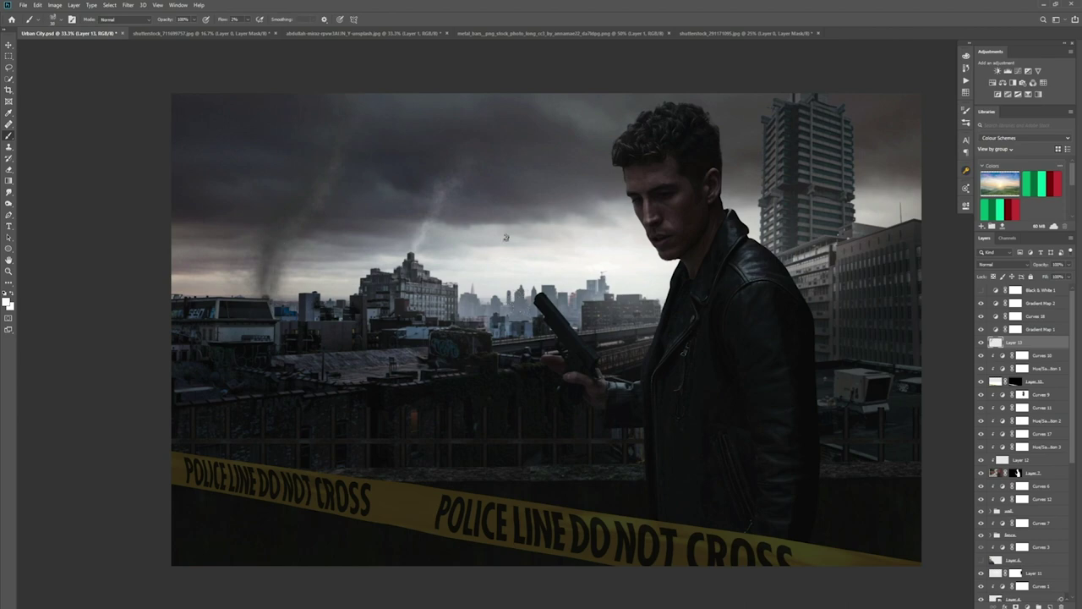
{"action": "key", "text": "Delete"}
{"action": "left_click", "coordinate": [1050, 606]}
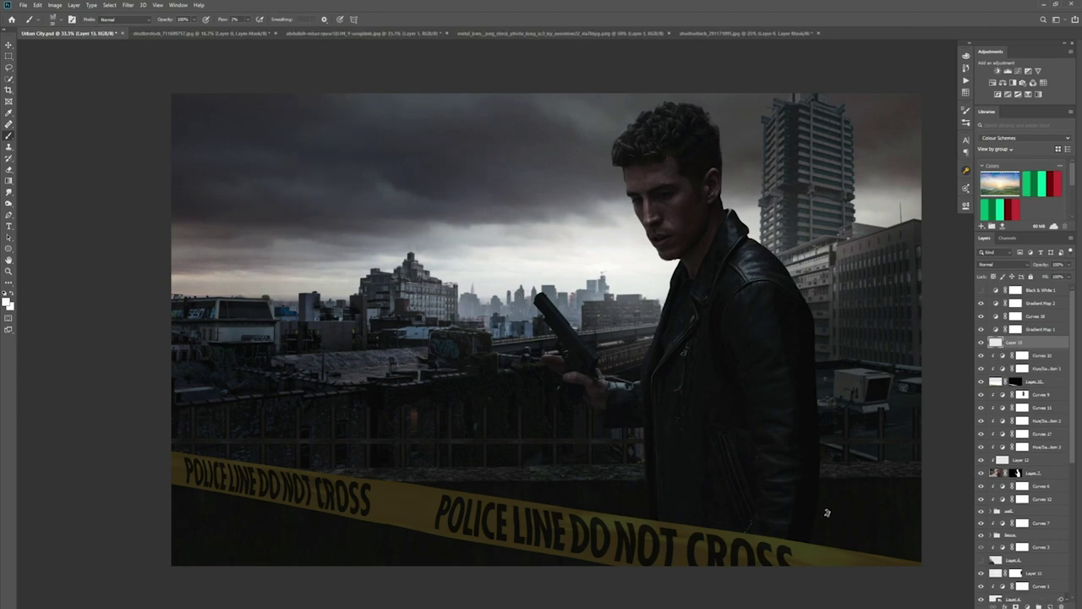
Close the separate source document containing the cut-out man
{"action": "left_click_drag", "start_coordinate": [250, 32], "coordinate": [258, 54]}
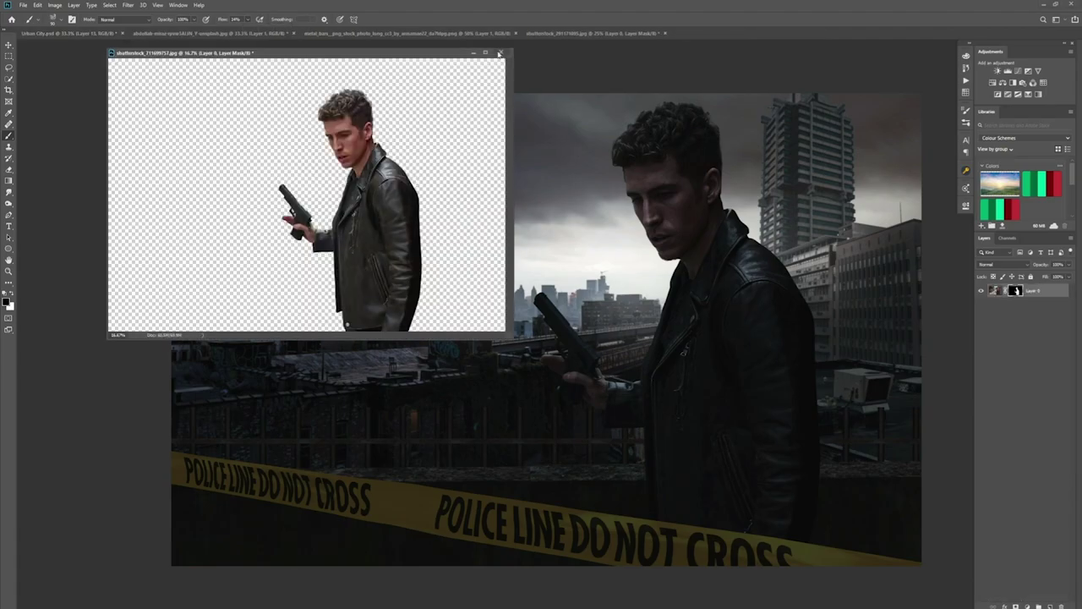
{"action": "left_click", "coordinate": [500, 54]}
{"action": "left_click", "coordinate": [497, 233]}
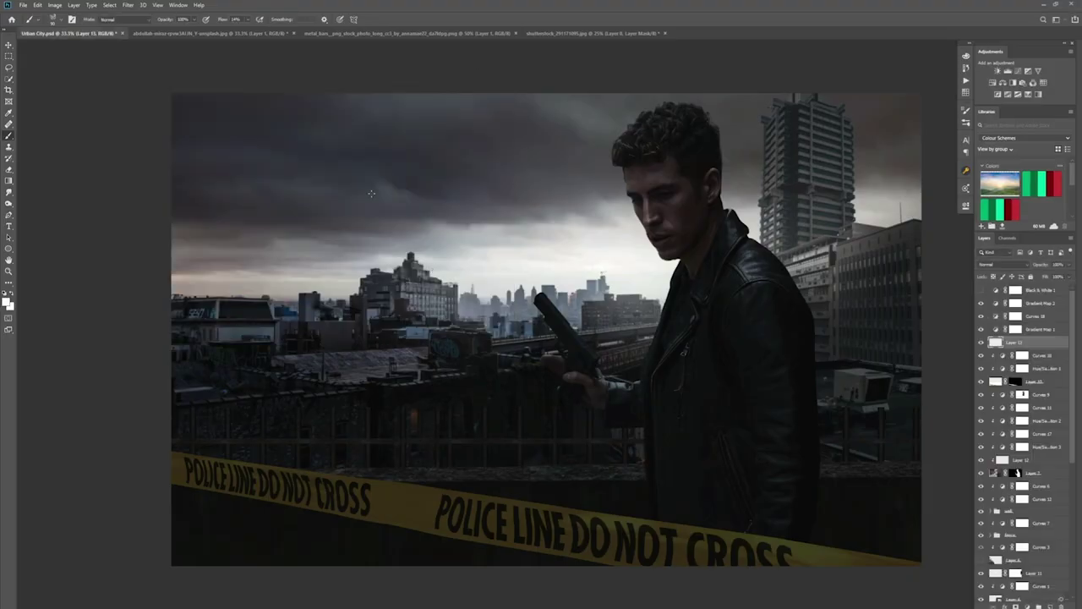
Try to paint light smoke at 10% flow rising from the far rooftops into the clouds
{"action": "left_click", "coordinate": [7, 302]}
{"action": "left_click", "coordinate": [459, 244]}
{"action": "left_click", "coordinate": [647, 218]}
{"action": "left_click_drag", "start_coordinate": [247, 19], "coordinate": [244, 32]}
{"action": "mouse_move", "coordinate": [268, 287]}
{"action": "left_mouse_down"}
{"action": "mouse_move", "coordinate": [307, 218]}
{"action": "mouse_move", "coordinate": [323, 224]}
{"action": "left_mouse_up"}
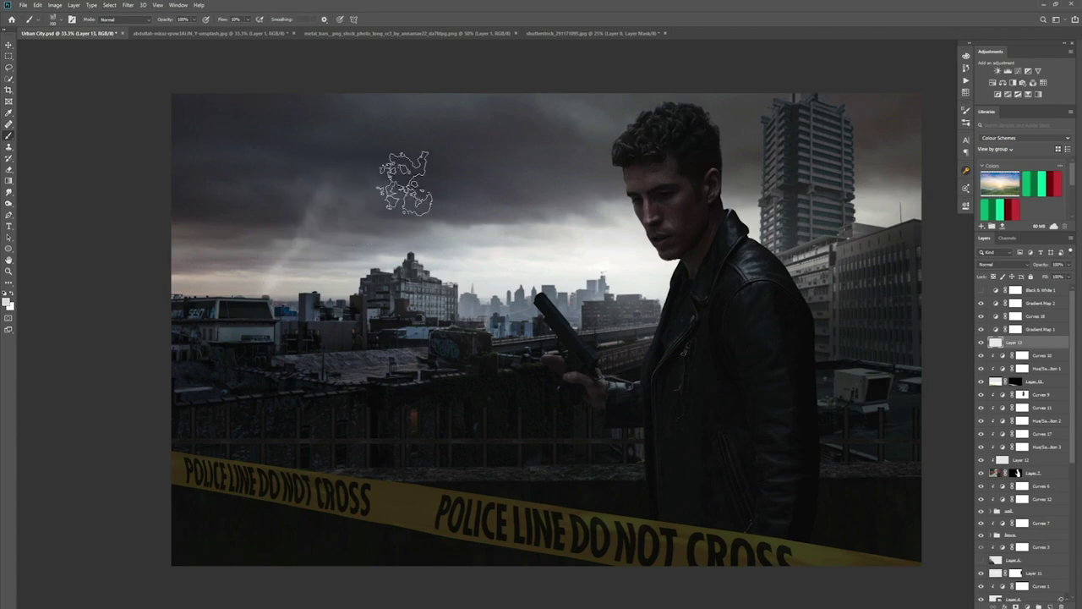
{"action": "left_click", "coordinate": [6, 301]}
{"action": "key", "text": "Escape"}
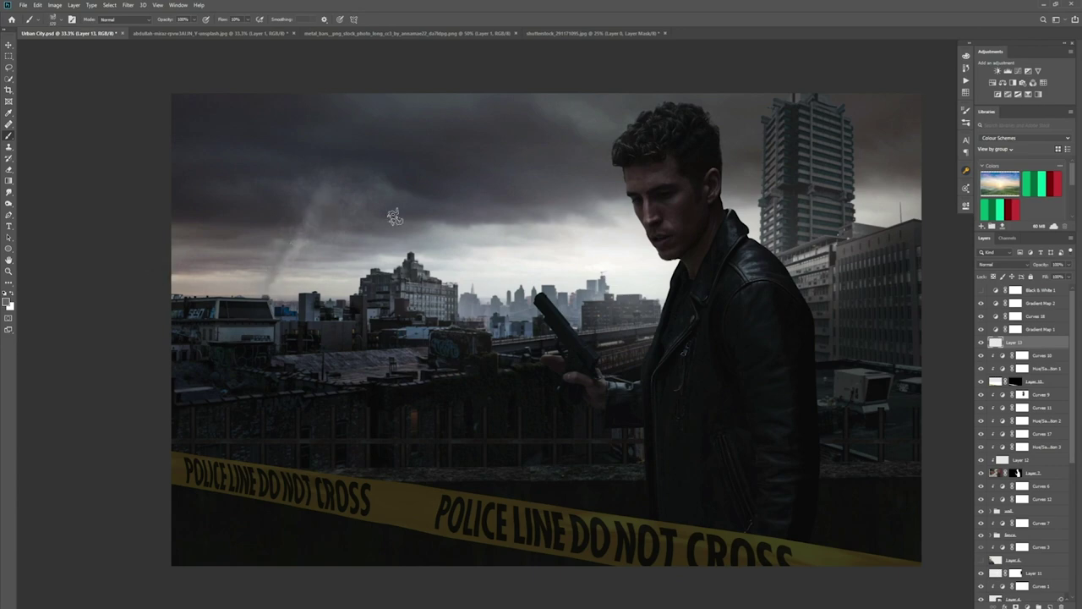
Undo the light smoke strokes on the empty layer
{"action": "key", "text": "ctrl+z"}
{"action": "key", "text": "ctrl+z"}
{"action": "key", "text": "ctrl+z"}
{"action": "key", "text": "ctrl+z"}
{"action": "key", "text": "ctrl+z"}
{"action": "key", "text": "ctrl+z"}
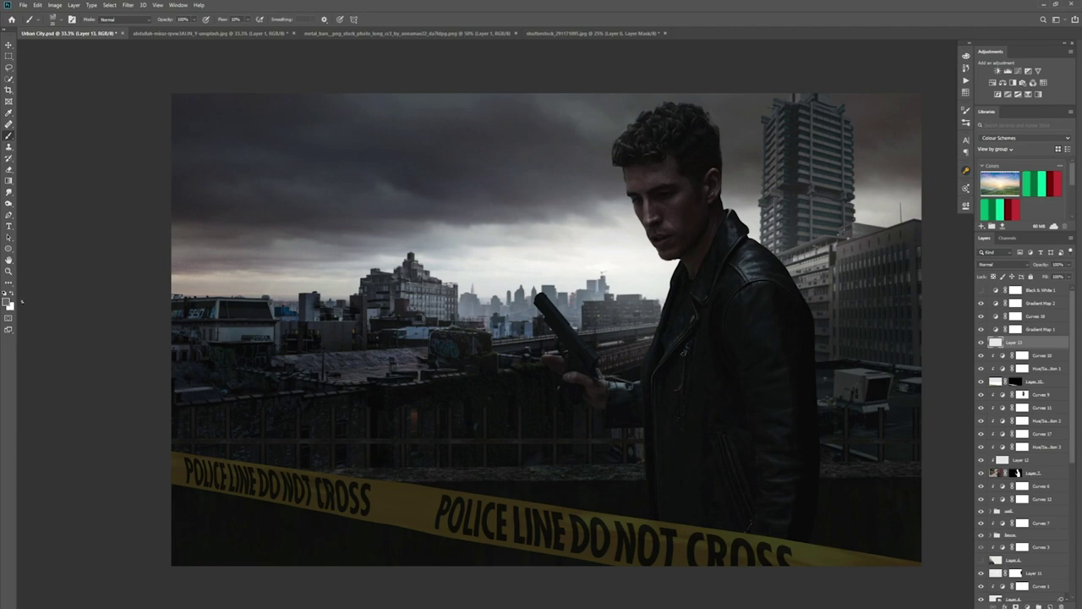
Try a darker smoke plume above the far rooftops, and delete the smoke layer
{"action": "left_click_drag", "start_coordinate": [264, 287], "coordinate": [284, 246]}
{"action": "mouse_move", "coordinate": [271, 283]}
{"action": "left_mouse_down"}
{"action": "mouse_move", "coordinate": [315, 197]}
{"action": "mouse_move", "coordinate": [294, 231]}
{"action": "mouse_move", "coordinate": [386, 179]}
{"action": "left_mouse_up"}
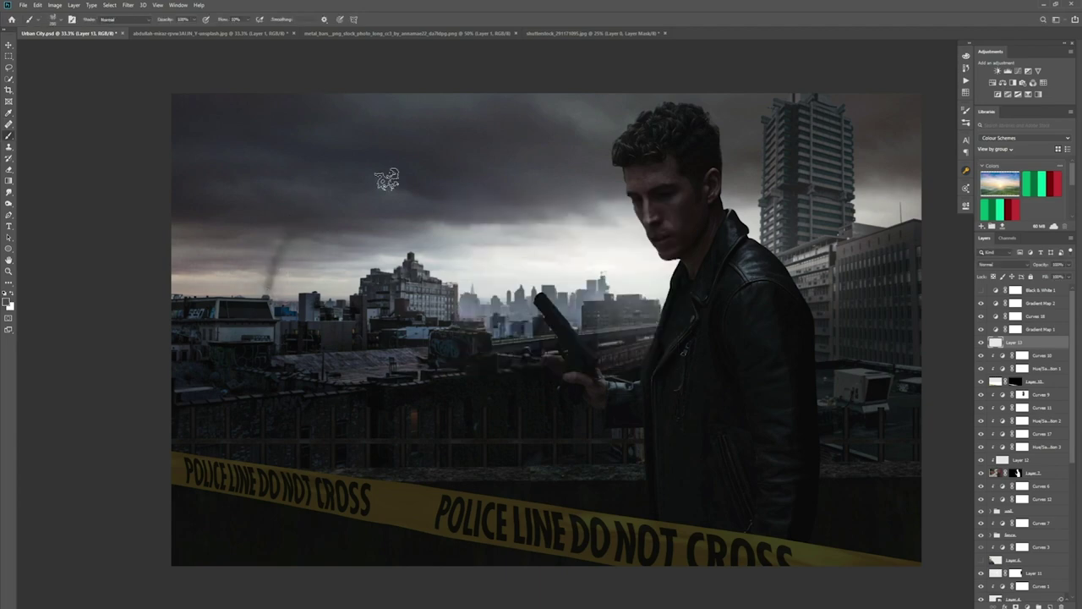
{"action": "key", "text": "Delete"}
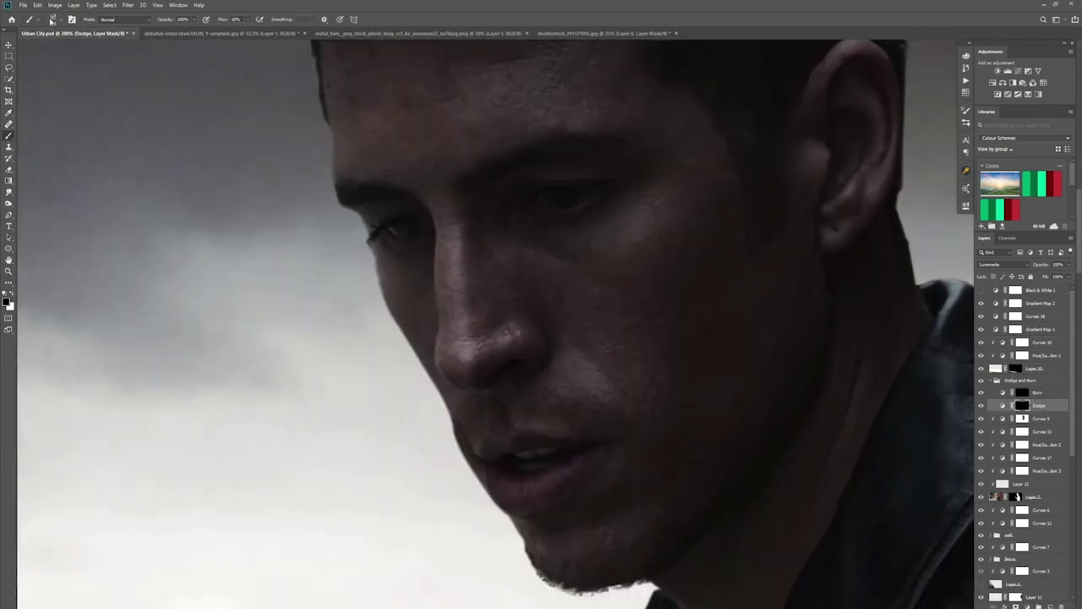
Paint highlights into the Dodge mask on the man's face, hair and jacket with a small round white brush at 10% flow
{"action": "left_click", "coordinate": [52, 18]}
{"action": "scroll", "coordinate": [93, 142], "scroll_direction": "up", "scroll_amount": 3}
{"action": "double_click", "coordinate": [93, 142]}
{"action": "key", "text": "bracketleft"}
{"action": "key", "text": "bracketleft"}
{"action": "key", "text": "bracketleft"}
{"action": "key", "text": "bracketleft"}
{"action": "key", "text": "bracketleft"}
{"action": "key", "text": "bracketleft"}
{"action": "key", "text": "bracketleft"}
{"action": "key", "text": "bracketleft"}
{"action": "key", "text": "bracketleft"}
{"action": "key", "text": "bracketleft"}
{"action": "key", "text": "x"}
{"action": "key", "text": "ctrl+minus"}
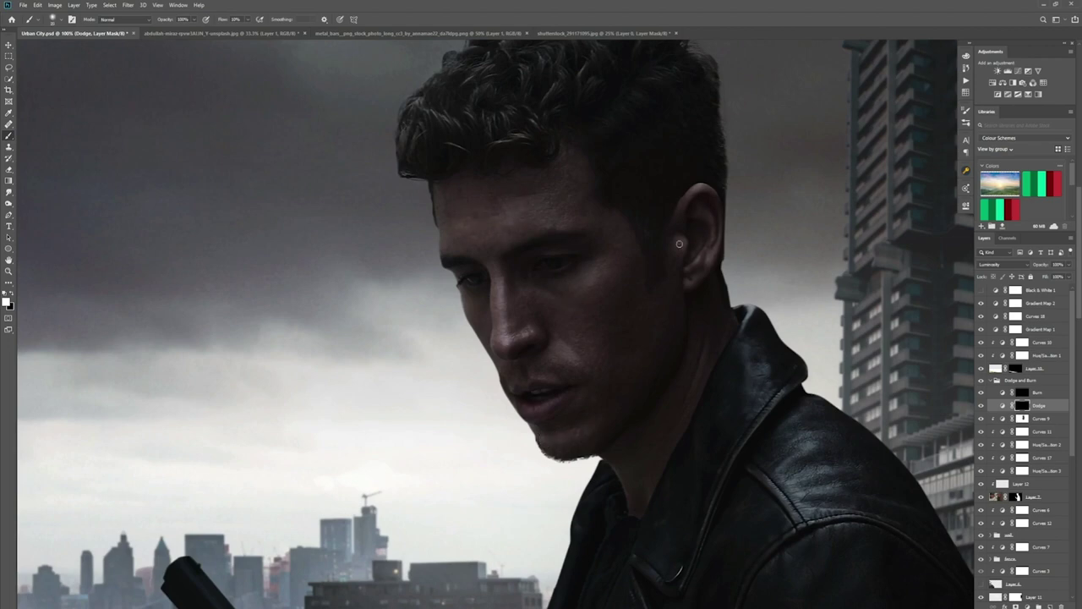
{"action": "left_click_drag", "start_coordinate": [679, 244], "coordinate": [592, 430]}
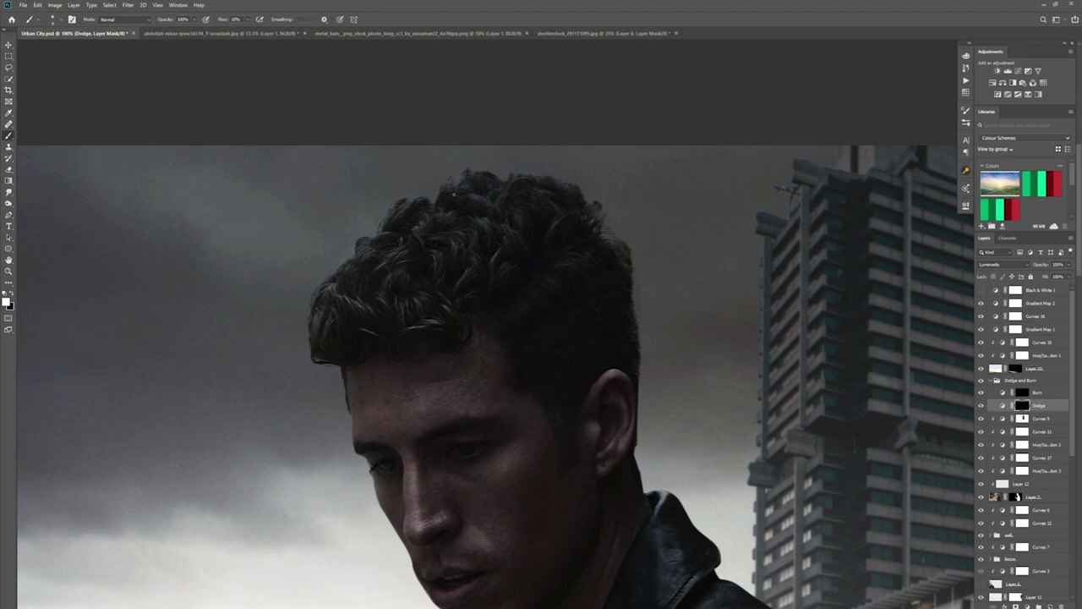
{"action": "scroll", "coordinate": [635, 402], "scroll_direction": "down", "scroll_amount": 3}
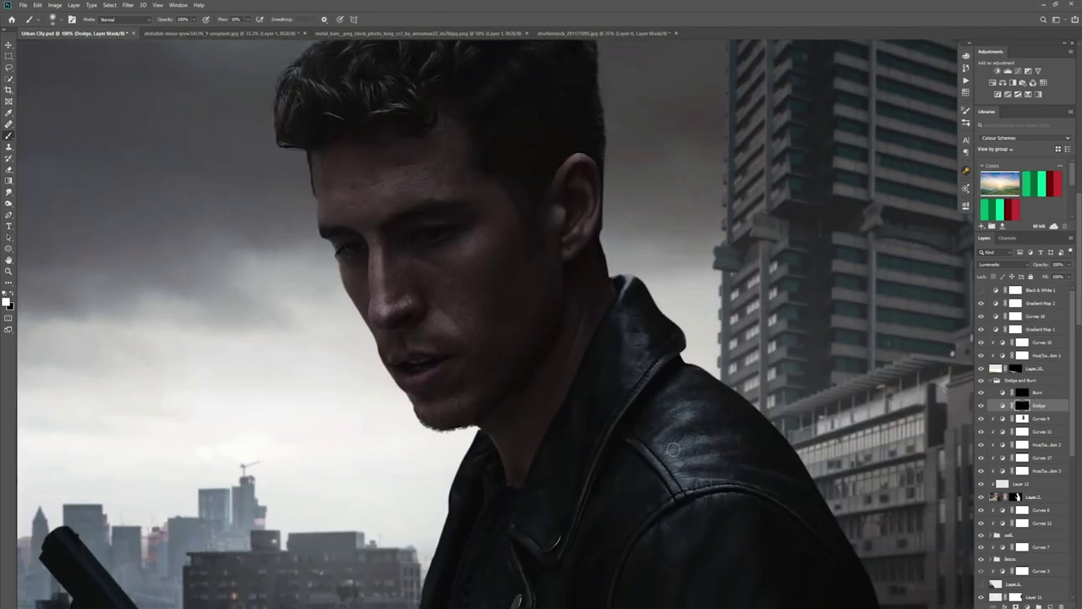
{"action": "key", "text": "ctrl+minus"}
{"action": "key", "text": "ctrl+minus"}
{"action": "key", "text": "ctrl+minus"}
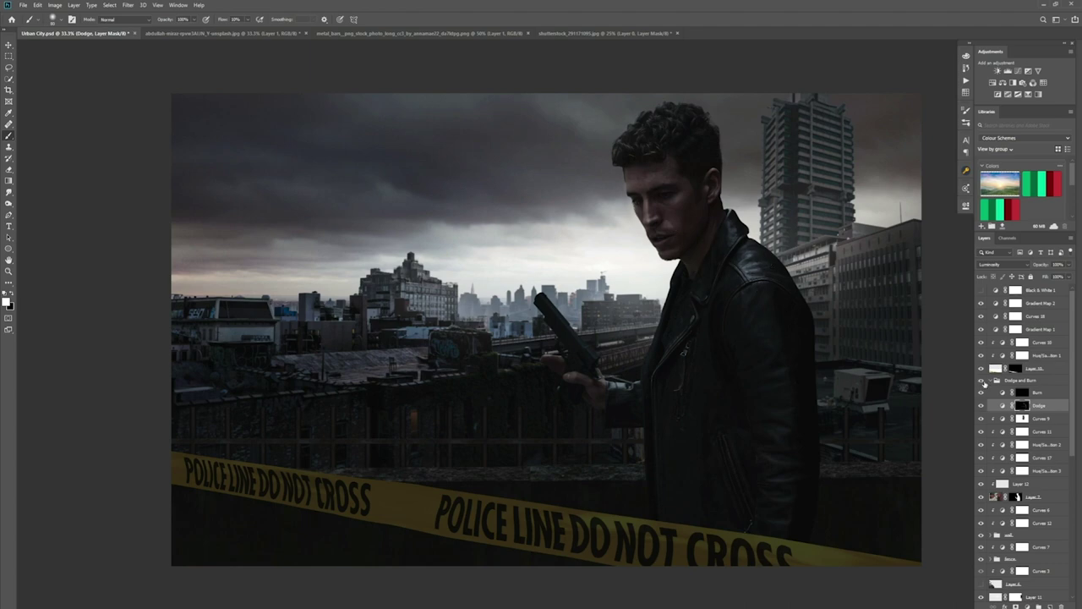
Add a clipped Curves adjustment above the midground city layer, raise its black point and invert its mask to black
{"action": "left_click", "coordinate": [995, 380]}
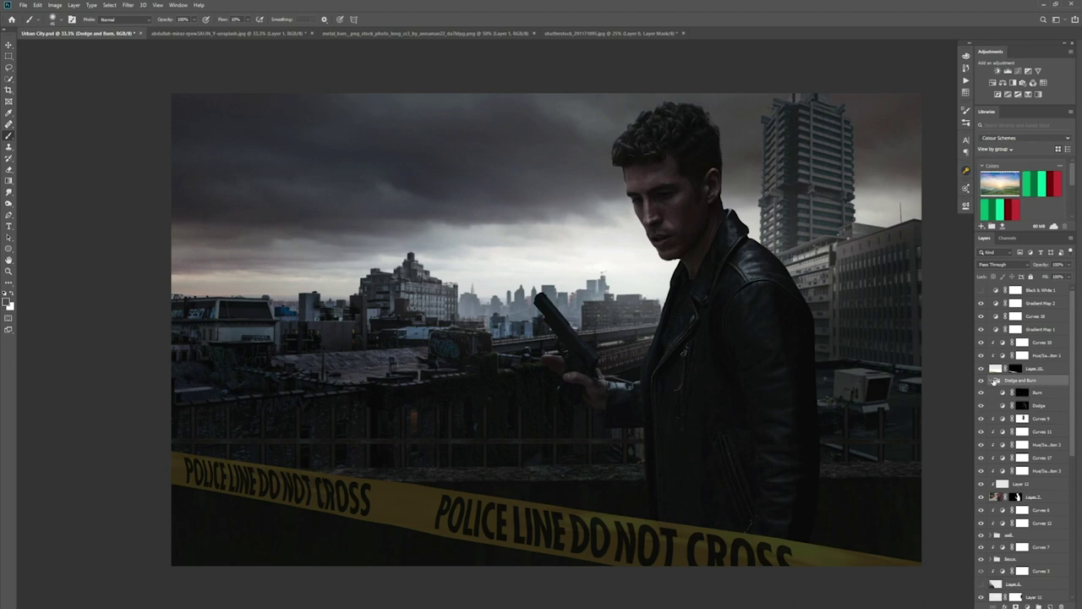
{"action": "scroll", "coordinate": [994, 382], "scroll_direction": "down", "scroll_amount": 10}
{"action": "left_click", "coordinate": [1034, 493]}
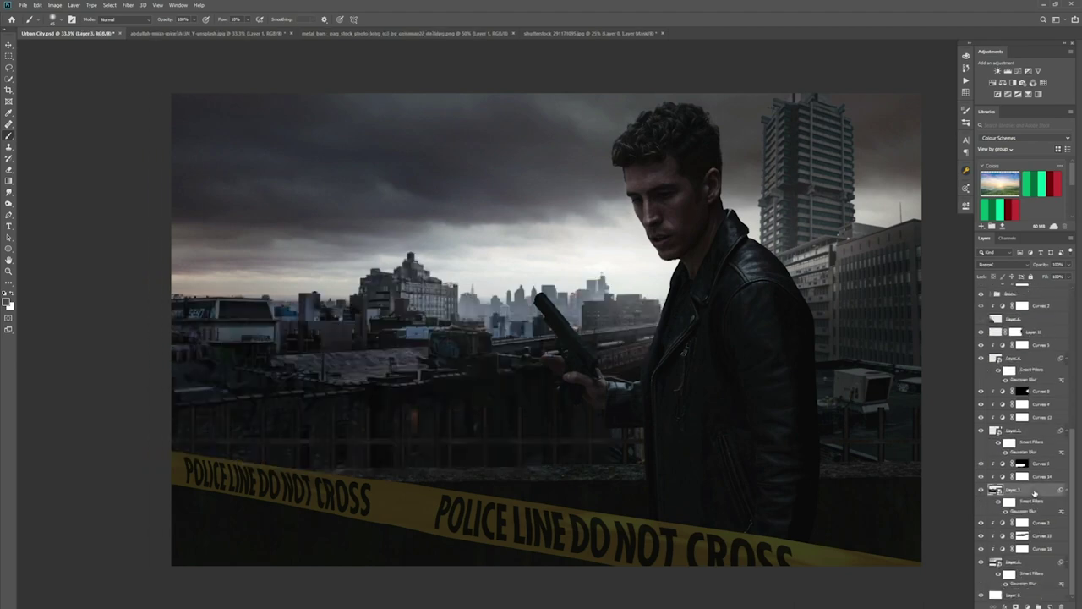
{"action": "left_click", "coordinate": [1018, 71]}
{"action": "left_click_drag", "start_coordinate": [859, 336], "coordinate": [860, 322]}
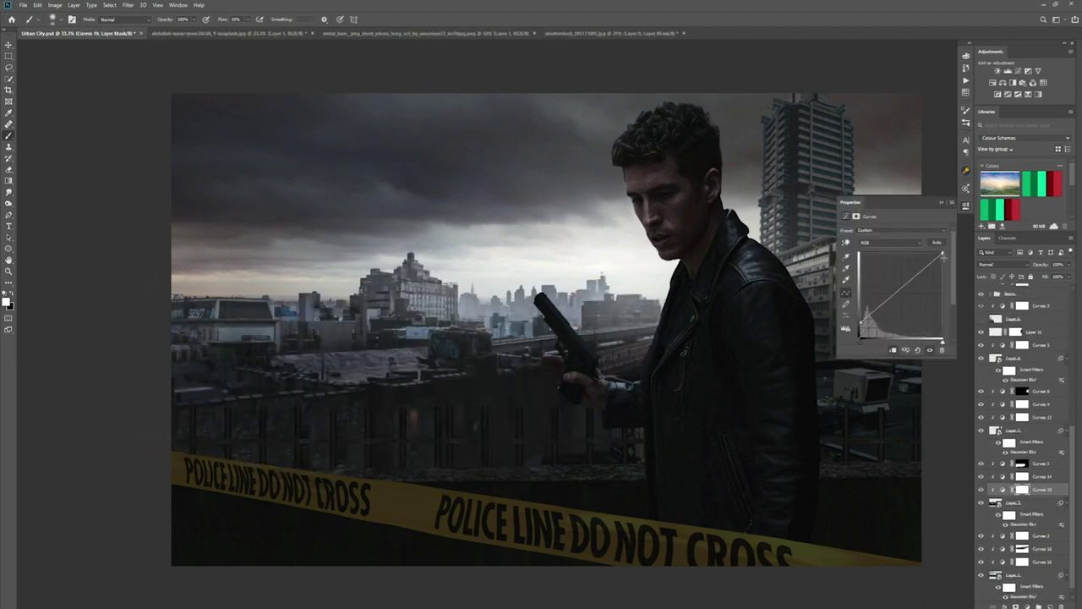
{"action": "left_click", "coordinate": [940, 202]}
{"action": "key", "text": "ctrl+i"}
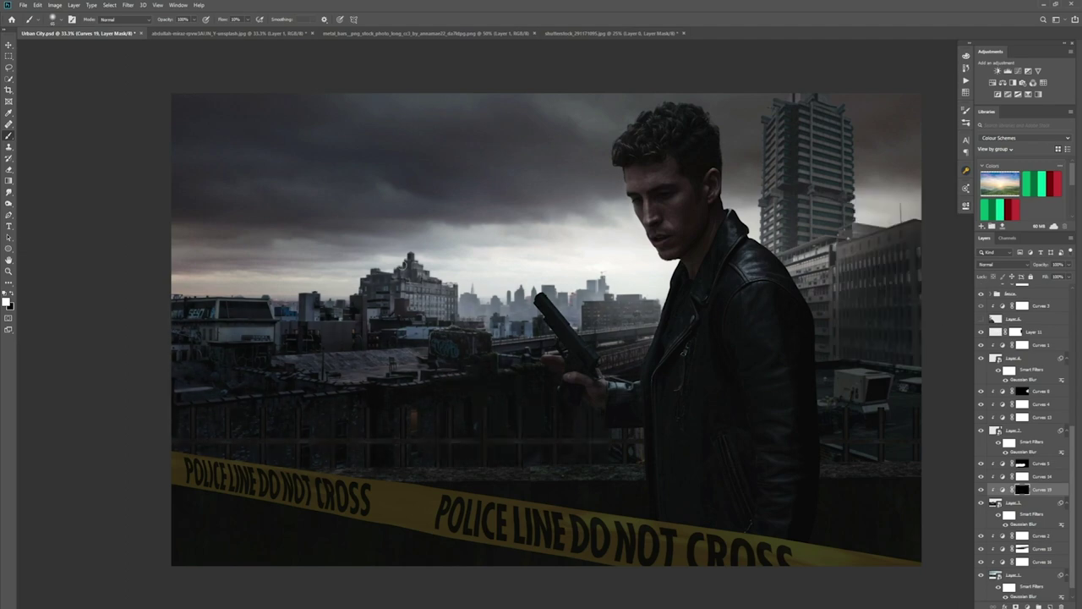
Paint white in the Curves 19 mask over the tall domed building and reduce the adjustment's opacity to about 48%
{"action": "key", "text": "]"}
{"action": "key", "text": "]"}
{"action": "key", "text": "]"}
{"action": "key", "text": "]"}
{"action": "key", "text": "]"}
{"action": "key", "text": "]"}
{"action": "key", "text": "]"}
{"action": "mouse_move", "coordinate": [414, 260]}
{"action": "left_mouse_down"}
{"action": "mouse_move", "coordinate": [463, 289]}
{"action": "mouse_move", "coordinate": [392, 289]}
{"action": "mouse_move", "coordinate": [471, 305]}
{"action": "left_mouse_up"}
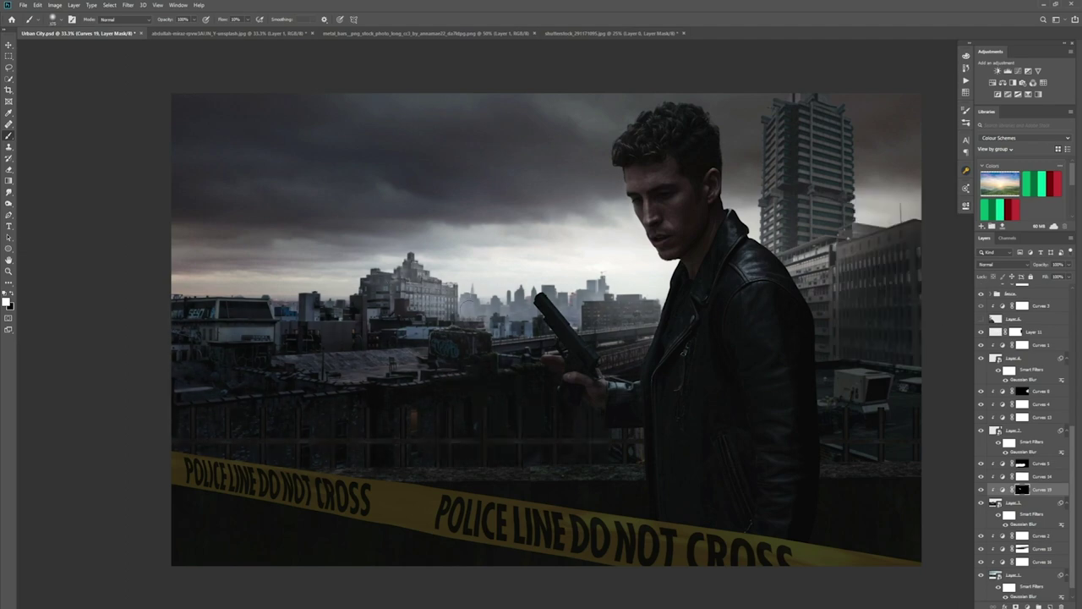
{"action": "left_click", "coordinate": [1069, 264]}
{"action": "mouse_move", "coordinate": [1070, 277]}
{"action": "left_mouse_down"}
{"action": "mouse_move", "coordinate": [1030, 279]}
{"action": "mouse_move", "coordinate": [1050, 279]}
{"action": "left_mouse_up"}
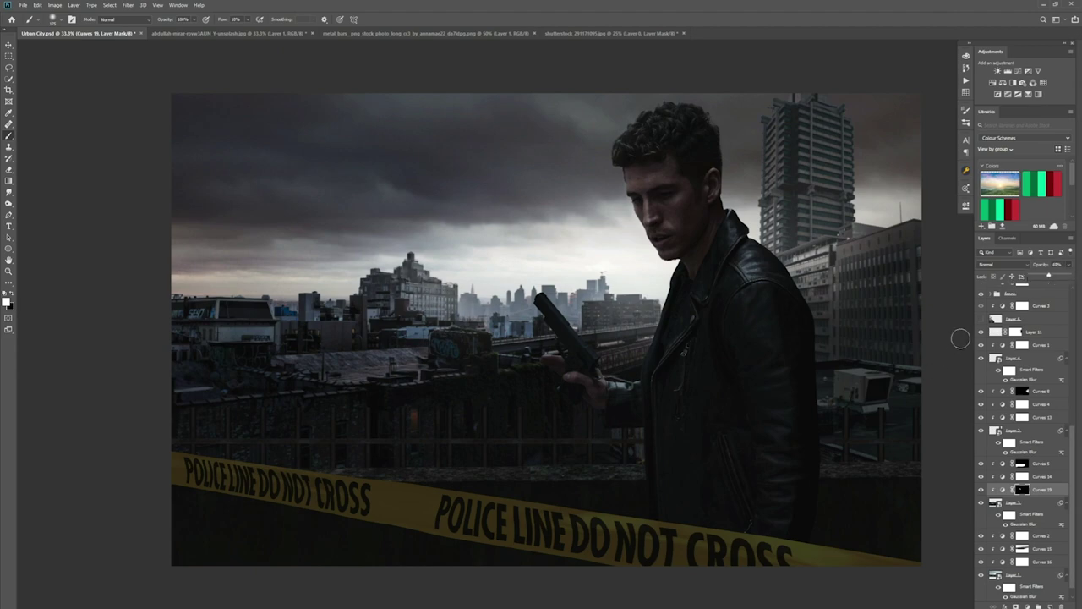
Refine the Dodge mask with a black brush and collapse the Dodge and Burn group
{"action": "scroll", "coordinate": [1023, 406], "scroll_direction": "up", "scroll_amount": 6}
{"action": "left_click", "coordinate": [1038, 388]}
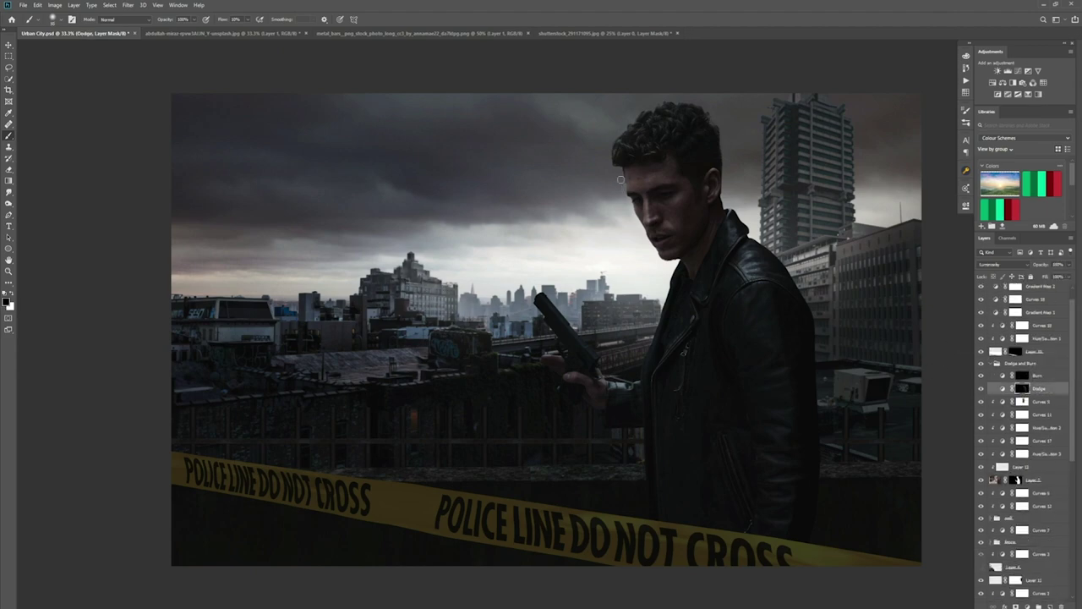
{"action": "right_click", "coordinate": [571, 248]}
{"action": "left_click", "coordinate": [948, 247]}
{"action": "scroll", "coordinate": [1072, 316], "scroll_direction": "up", "scroll_amount": 1}
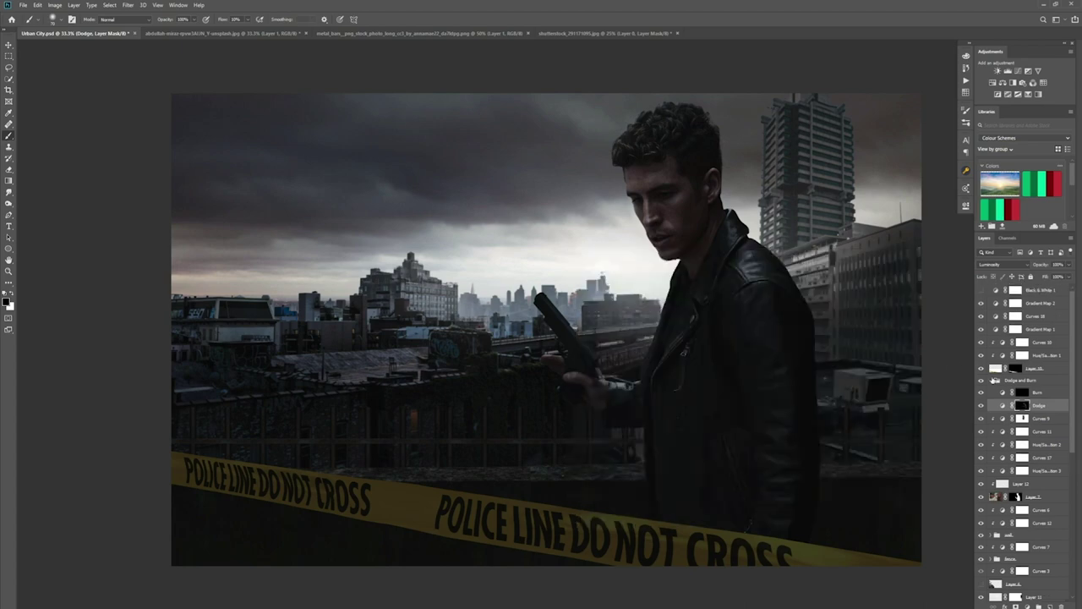
{"action": "left_click", "coordinate": [984, 381]}
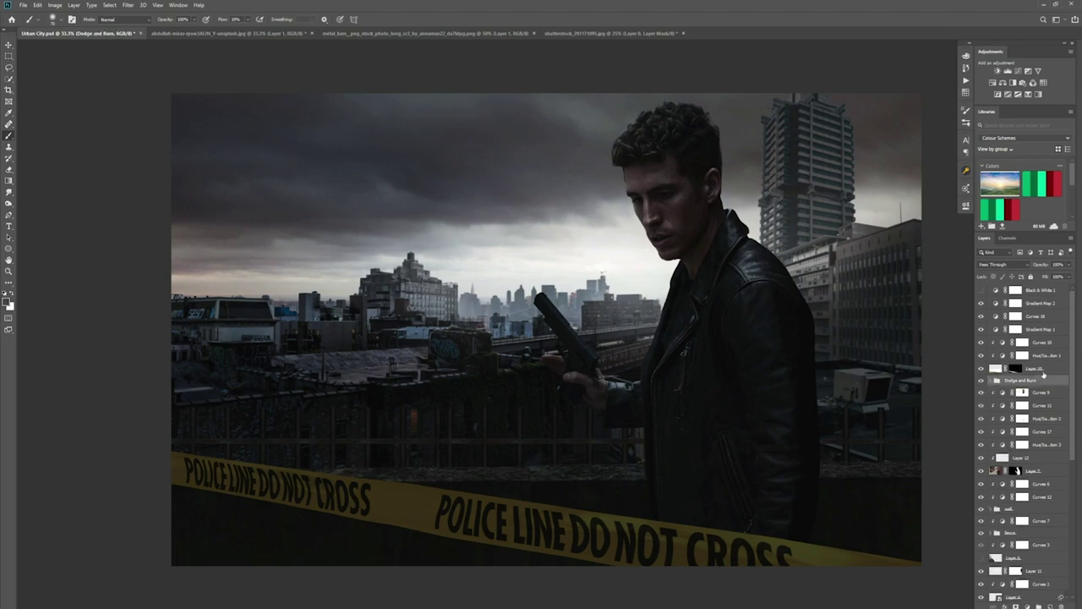
Add a layer above the clipped Curves 10 adjustment, set it to Linear Dodge (Add) and paint a soft orange glow on the dark wall
{"action": "left_click", "coordinate": [1051, 340]}
{"action": "key", "text": "ctrl+shift+alt+n"}
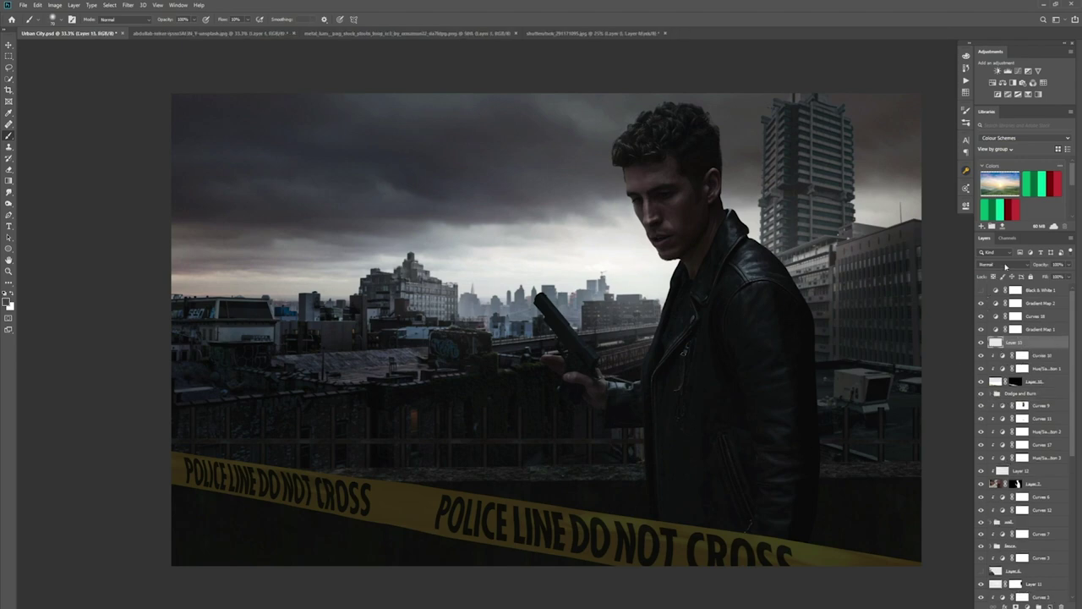
{"action": "left_click", "coordinate": [1005, 266]}
{"action": "left_click", "coordinate": [1006, 353]}
{"action": "left_click_drag", "start_coordinate": [411, 421], "coordinate": [414, 447]}
{"action": "key", "text": "bracketright"}
{"action": "key", "text": "bracketright"}
{"action": "key", "text": "bracketright"}
{"action": "key", "text": "bracketright"}
{"action": "key", "text": "bracketright"}
{"action": "key", "text": "bracketright"}
{"action": "key", "text": "bracketright"}
{"action": "key", "text": "bracketright"}
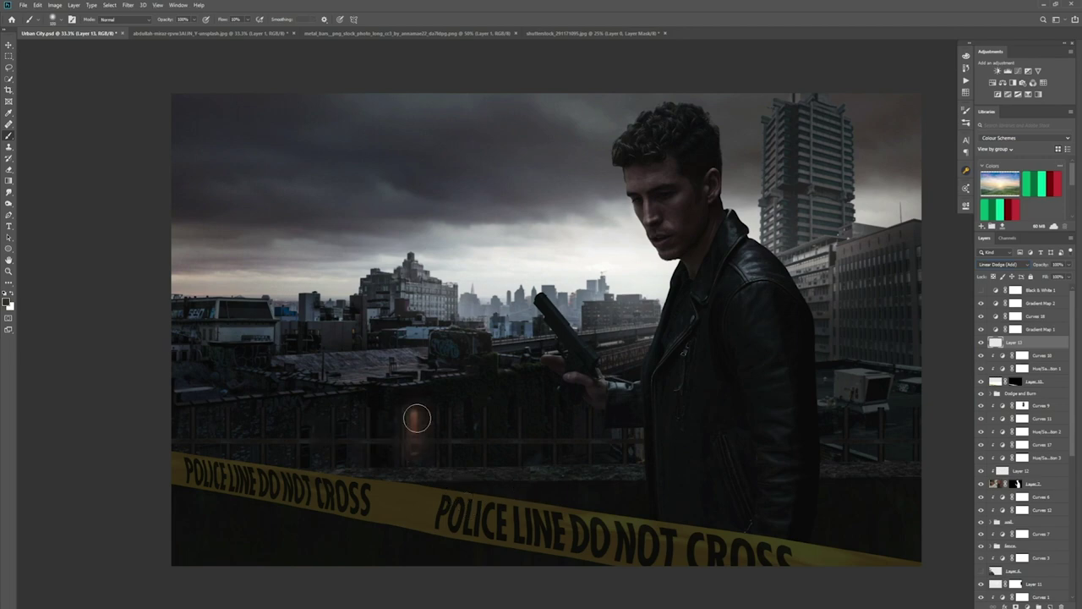
Try a stronger glow stroke on the dark wall with a smaller brush at a higher flow
{"action": "key", "text": "bracketleft"}
{"action": "key", "text": "bracketleft"}
{"action": "key", "text": "bracketleft"}
{"action": "key", "text": "bracketleft"}
{"action": "left_click_drag", "start_coordinate": [247, 20], "coordinate": [256, 31]}
{"action": "left_click_drag", "start_coordinate": [414, 412], "coordinate": [413, 450]}
{"action": "key", "text": "ctrl+z"}
Pick a brighter salmon-orange foreground colour, test it on the wall glow and lower the brush flow to 8%
{"action": "left_click", "coordinate": [248, 19]}
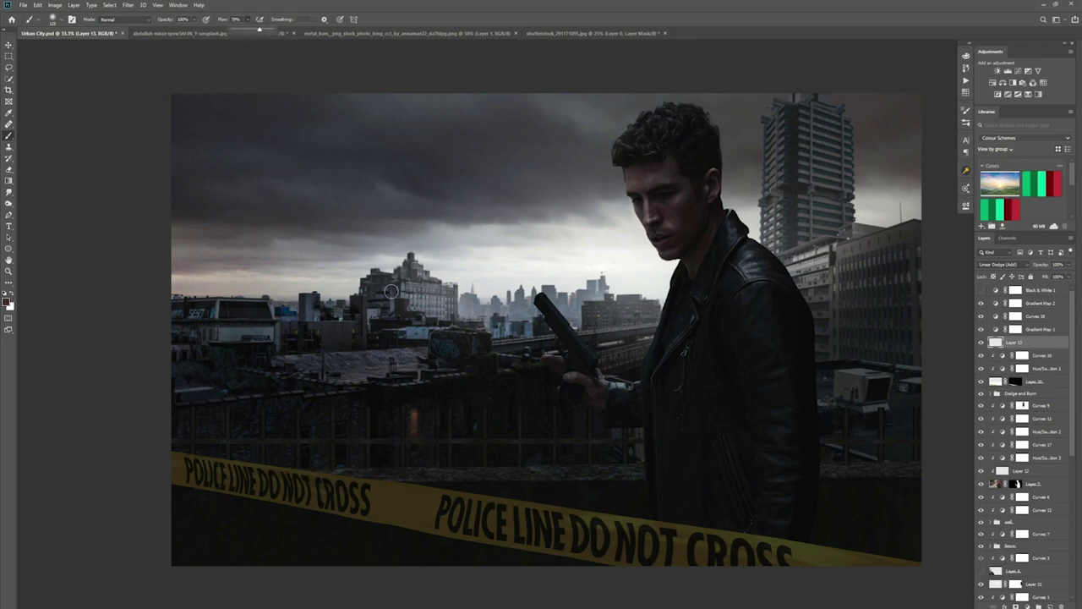
{"action": "left_click", "coordinate": [5, 302]}
{"action": "left_click", "coordinate": [512, 254]}
{"action": "left_click", "coordinate": [648, 219]}
{"action": "left_click_drag", "start_coordinate": [413, 411], "coordinate": [413, 432]}
{"action": "key", "text": "ctrl+z"}
{"action": "left_click_drag", "start_coordinate": [247, 20], "coordinate": [229, 30]}
{"action": "left_click_drag", "start_coordinate": [412, 411], "coordinate": [414, 436]}
{"action": "left_click_drag", "start_coordinate": [248, 20], "coordinate": [241, 30]}
Widen the wall glow with a larger brush and paint a second orange glow farther left on the wall
{"action": "key", "text": "bracketright"}
{"action": "key", "text": "bracketright"}
{"action": "key", "text": "bracketright"}
{"action": "key", "text": "bracketright"}
{"action": "left_click_drag", "start_coordinate": [412, 422], "coordinate": [415, 448]}
{"action": "key", "text": "bracketleft"}
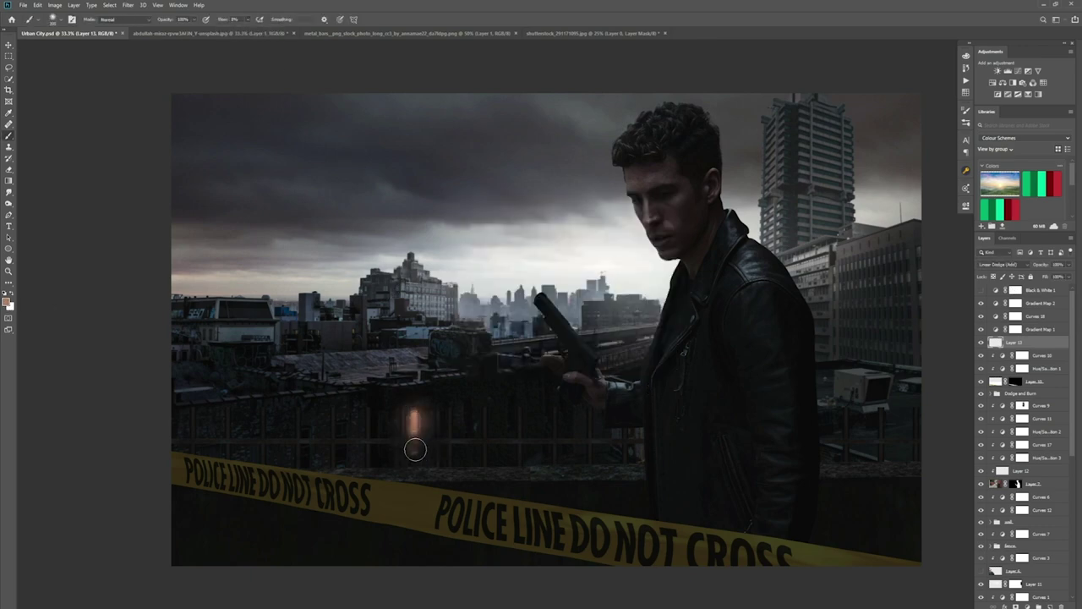
{"action": "mouse_move", "coordinate": [306, 433]}
{"action": "left_mouse_down"}
{"action": "mouse_move", "coordinate": [304, 462]}
{"action": "mouse_move", "coordinate": [305, 436]}
{"action": "left_mouse_up"}
{"action": "key", "text": "bracketright"}
{"action": "key", "text": "bracketright"}
{"action": "key", "text": "bracketright"}
{"action": "key", "text": "bracketright"}
{"action": "key", "text": "bracketright"}
{"action": "key", "text": "bracketright"}
{"action": "key", "text": "bracketright"}
{"action": "key", "text": "bracketright"}
{"action": "left_click", "coordinate": [304, 445]}
Undo the recent orange glow strokes, keeping only the first faint glow on the wall
{"action": "left_click", "coordinate": [415, 432]}
{"action": "key", "text": "ctrl+z"}
{"action": "key", "text": "ctrl+z"}
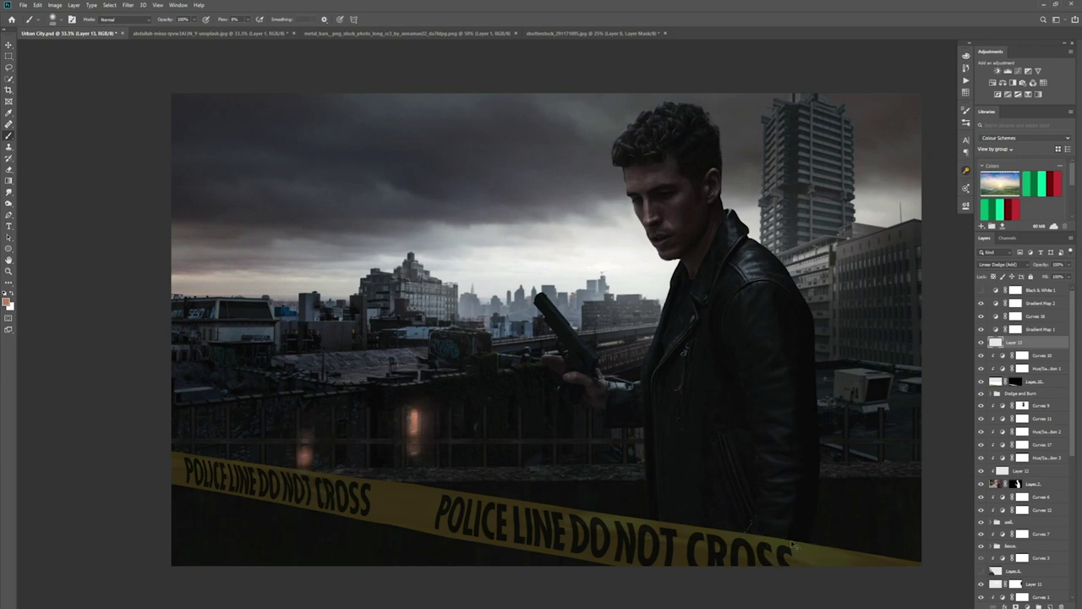
{"action": "key", "text": "ctrl+z"}
{"action": "key", "text": "ctrl+z"}
{"action": "key", "text": "ctrl+z"}
{"action": "key", "text": "ctrl+z"}
{"action": "key", "text": "ctrl+z"}
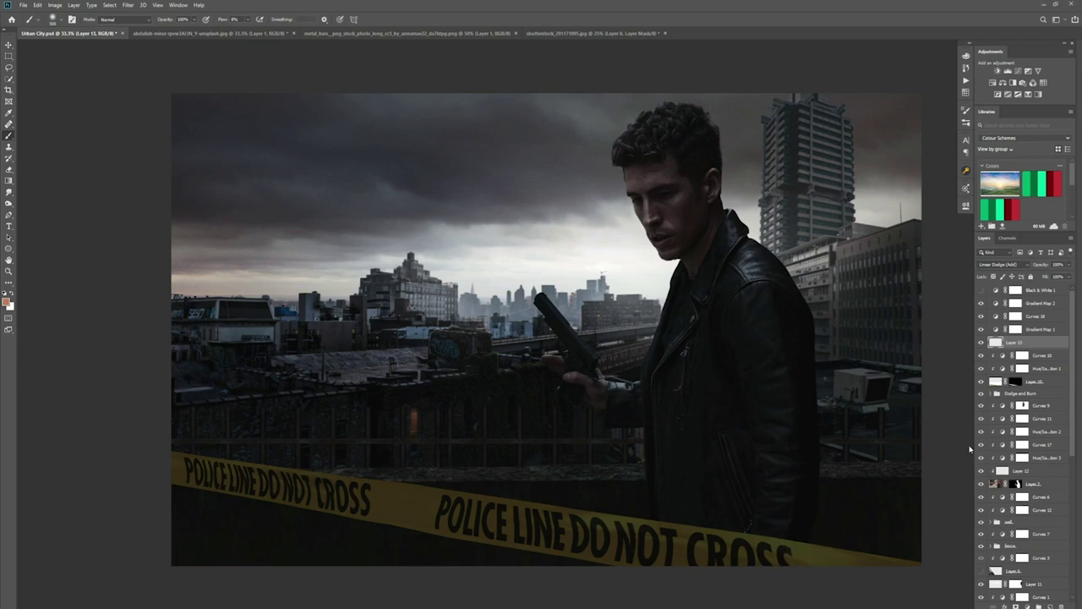
Keep the glow layer in Linear Dodge (Add) mode and strengthen the orange glow on the wall
{"action": "scroll", "coordinate": [1038, 470], "scroll_direction": "down", "scroll_amount": 6}
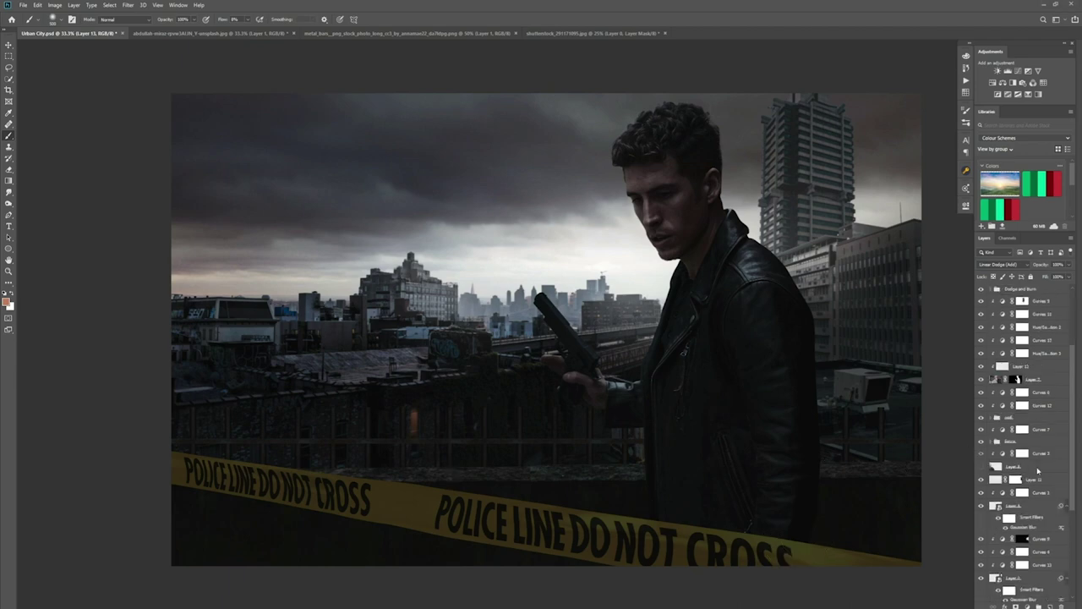
{"action": "scroll", "coordinate": [1023, 423], "scroll_direction": "up", "scroll_amount": 4}
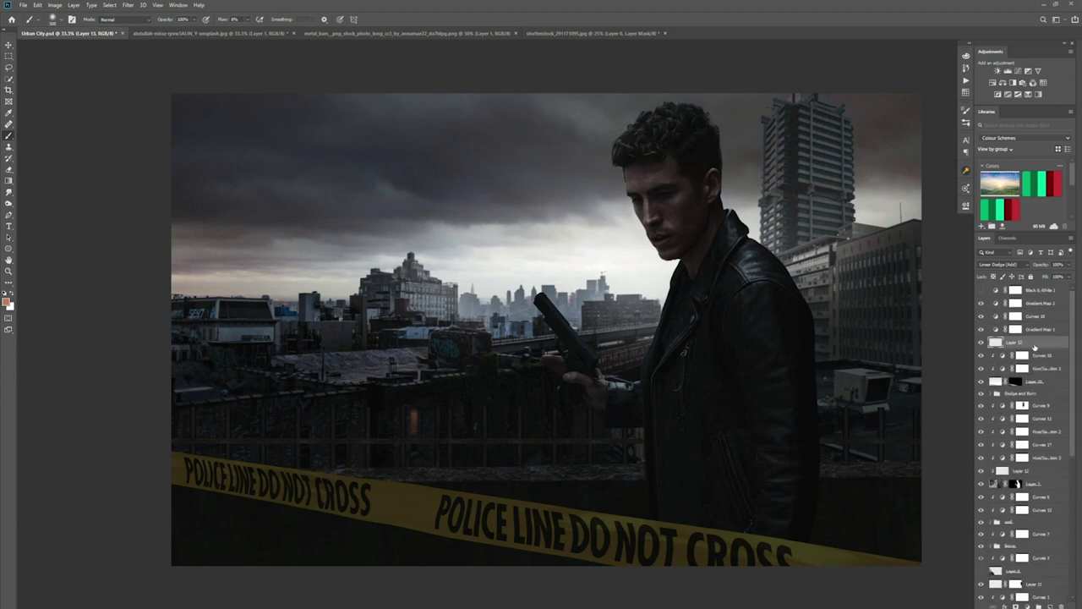
{"action": "left_click", "coordinate": [997, 264]}
{"action": "left_click", "coordinate": [991, 349]}
{"action": "left_click", "coordinate": [413, 415]}
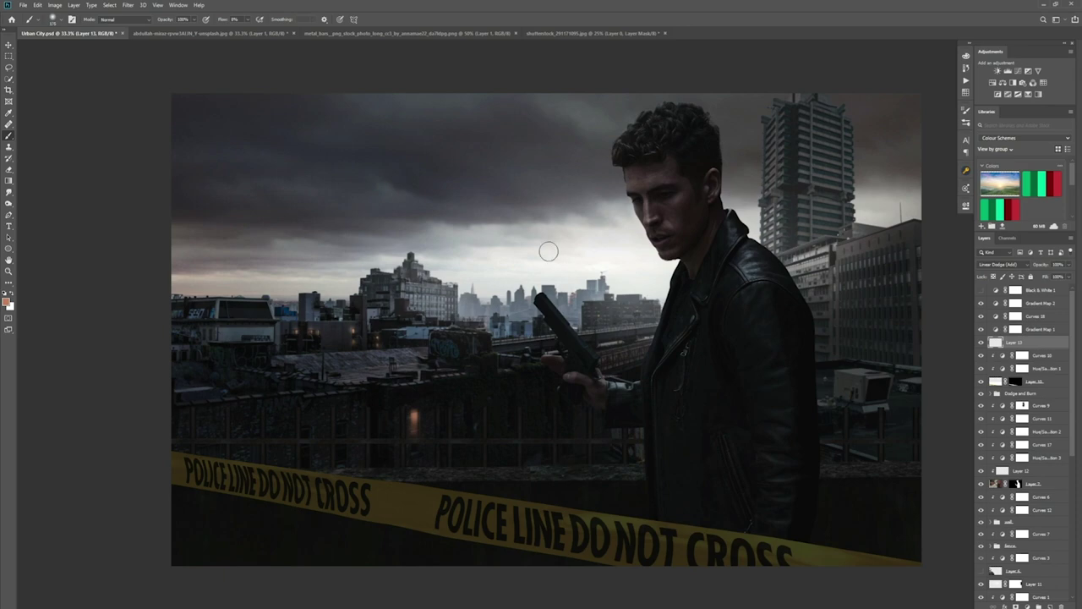
Try a broad glow stroke along the bright horizon with a much larger brush
{"action": "key", "text": "bracketright"}
{"action": "key", "text": "bracketright"}
{"action": "key", "text": "bracketright"}
{"action": "key", "text": "bracketright"}
{"action": "key", "text": "bracketright"}
{"action": "key", "text": "bracketright"}
{"action": "key", "text": "bracketright"}
{"action": "key", "text": "bracketright"}
{"action": "key", "text": "bracketright"}
{"action": "left_click_drag", "start_coordinate": [647, 285], "coordinate": [441, 269]}
{"action": "key", "text": "ctrl+z"}
Paint a row of small white lights across the tall tower at 10% flow
{"action": "key", "text": "shift+8"}
{"action": "key", "text": "bracketright"}
{"action": "key", "text": "bracketright"}
{"action": "key", "text": "bracketright"}
{"action": "key", "text": "bracketright"}
{"action": "key", "text": "shift+1"}
{"action": "left_click", "coordinate": [812, 185]}
{"action": "left_click", "coordinate": [848, 191]}
{"action": "left_click", "coordinate": [773, 188]}
{"action": "left_click", "coordinate": [758, 199]}
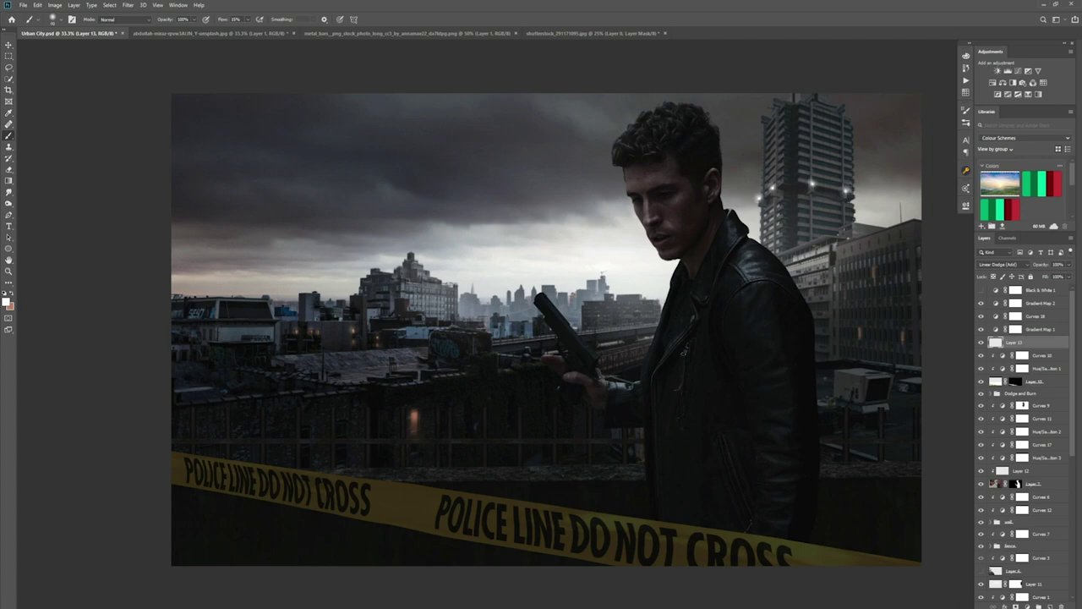
Try extra light dabs just above the tower's white lights with a different brush flow
{"action": "left_click", "coordinate": [247, 22]}
{"action": "left_click", "coordinate": [812, 179]}
{"action": "left_click", "coordinate": [845, 183]}
{"action": "key", "text": "ctrl+z"}
Set the brush flow to 7% and paint warm window lights on the building to the right of the man
{"action": "left_click", "coordinate": [247, 21]}
{"action": "left_click_drag", "start_coordinate": [243, 30], "coordinate": [246, 30]}
{"action": "left_click", "coordinate": [897, 334]}
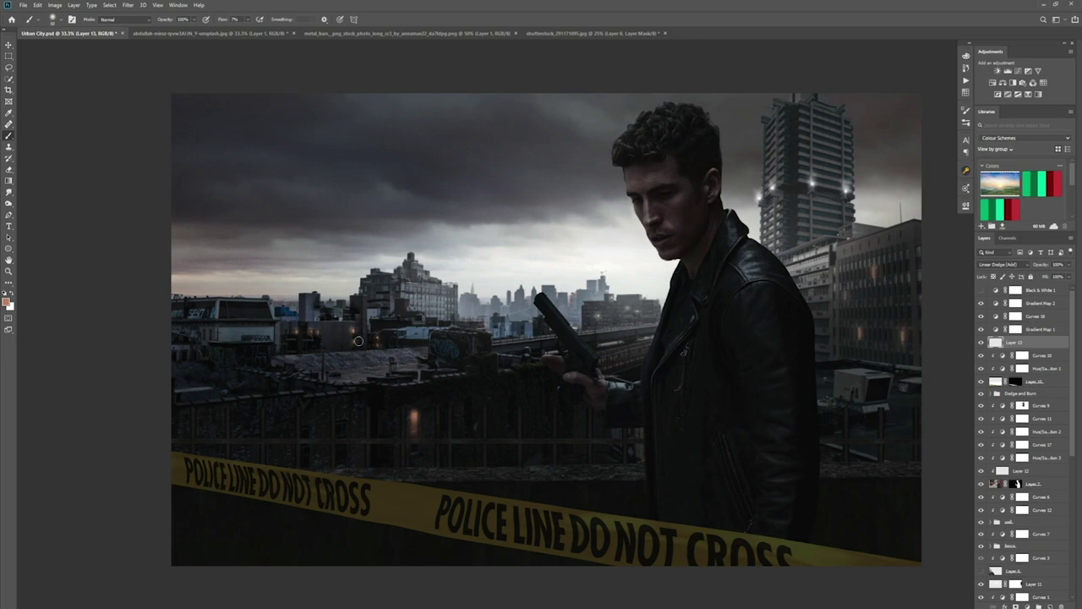
Spread a wider orange halo around the wall light with a large brush, then reduce the brush size
{"action": "key", "text": "]"}
{"action": "key", "text": "]"}
{"action": "key", "text": "]"}
{"action": "key", "text": "]"}
{"action": "key", "text": "]"}
{"action": "key", "text": "]"}
{"action": "key", "text": "]"}
{"action": "key", "text": "]"}
{"action": "key", "text": "]"}
{"action": "key", "text": "]"}
{"action": "key", "text": "]"}
{"action": "left_click", "coordinate": [418, 426]}
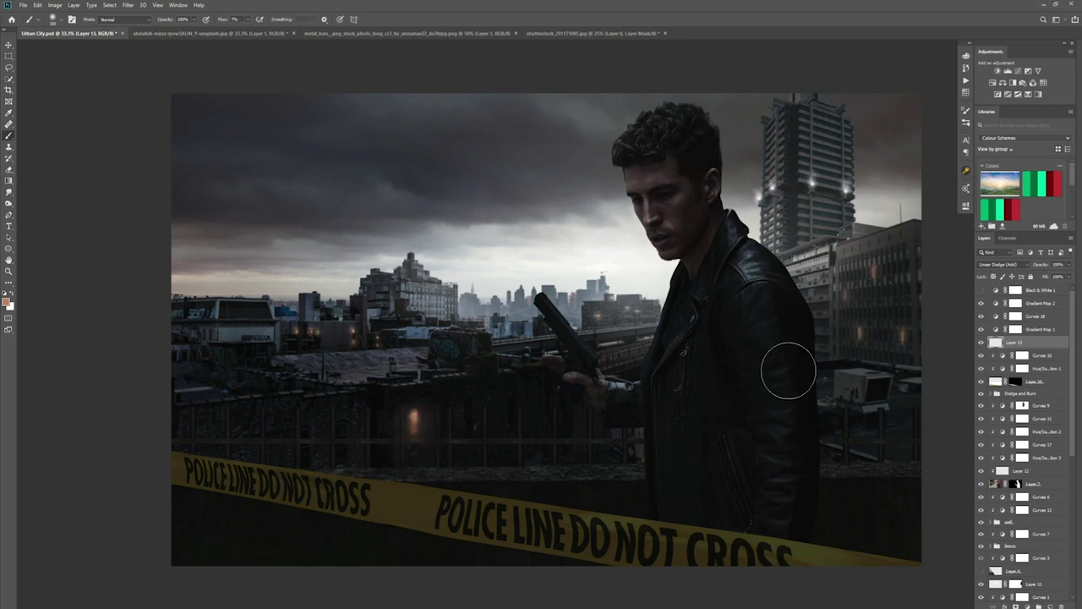
{"action": "key", "text": "bracketleft"}
{"action": "key", "text": "bracketleft"}
{"action": "key", "text": "bracketleft"}
{"action": "key", "text": "bracketleft"}
{"action": "key", "text": "bracketleft"}
{"action": "key", "text": "bracketleft"}
Open the helicopter PNG, select the helicopter and move it into the city composite's sky
{"action": "left_click", "coordinate": [23, 5]}
{"action": "left_click", "coordinate": [32, 23]}
{"action": "double_click", "coordinate": [645, 72]}
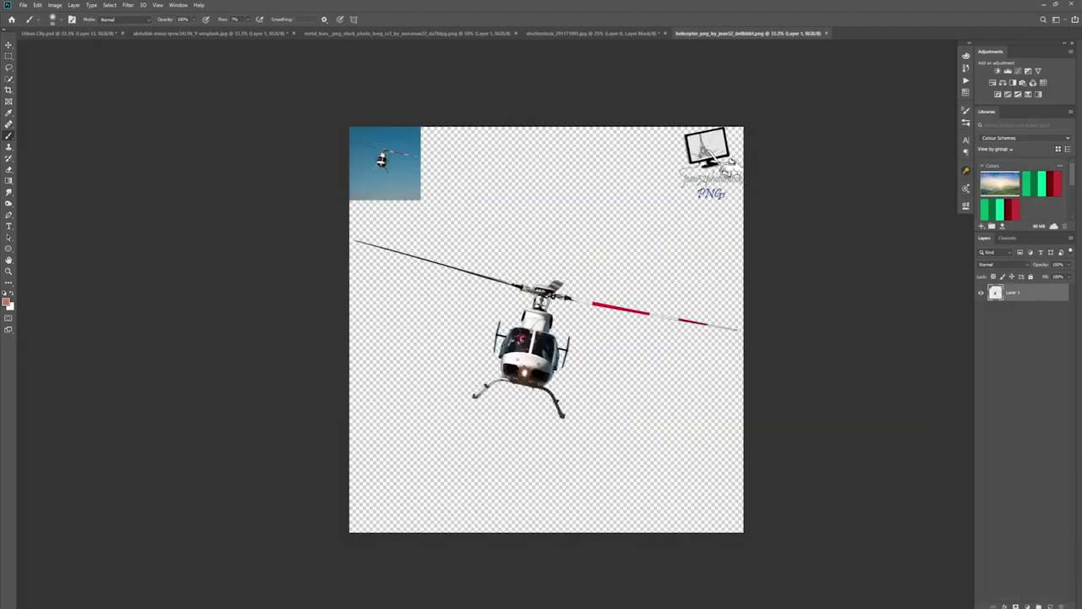
{"action": "left_click", "coordinate": [8, 67]}
{"action": "left_click_drag", "start_coordinate": [333, 255], "coordinate": [337, 258]}
{"action": "left_click", "coordinate": [9, 44]}
{"action": "mouse_move", "coordinate": [528, 347]}
{"action": "left_mouse_down"}
{"action": "mouse_move", "coordinate": [93, 38]}
{"action": "mouse_move", "coordinate": [353, 169]}
{"action": "left_mouse_up"}
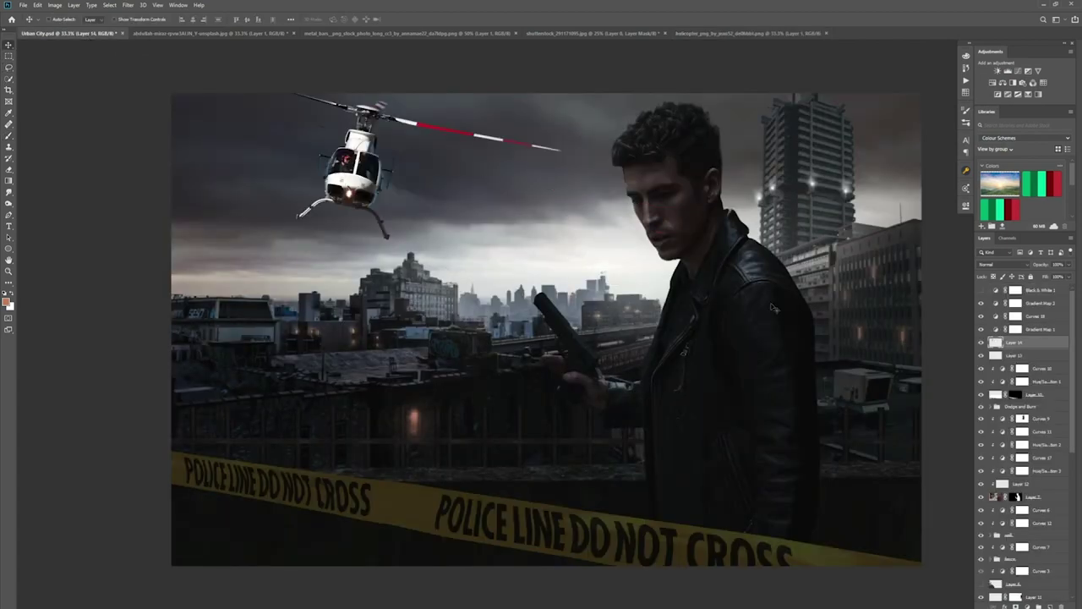
Scale the helicopter down to a small distant size and position it in the sky above the city
{"action": "key", "text": "ctrl+t"}
{"action": "left_click_drag", "start_coordinate": [561, 237], "coordinate": [339, 198]}
{"action": "left_click_drag", "start_coordinate": [367, 211], "coordinate": [333, 196]}
{"action": "left_click_drag", "start_coordinate": [323, 190], "coordinate": [404, 204]}
{"action": "key", "text": "Return"}
Darken the helicopter with a clipped Curves adjustment by lowering its white point
{"action": "left_click", "coordinate": [1017, 71]}
{"action": "left_click_drag", "start_coordinate": [944, 251], "coordinate": [961, 321]}
{"action": "left_click", "coordinate": [952, 200]}
{"action": "left_click", "coordinate": [999, 349], "text": "alt"}
{"action": "double_click", "coordinate": [1004, 343]}
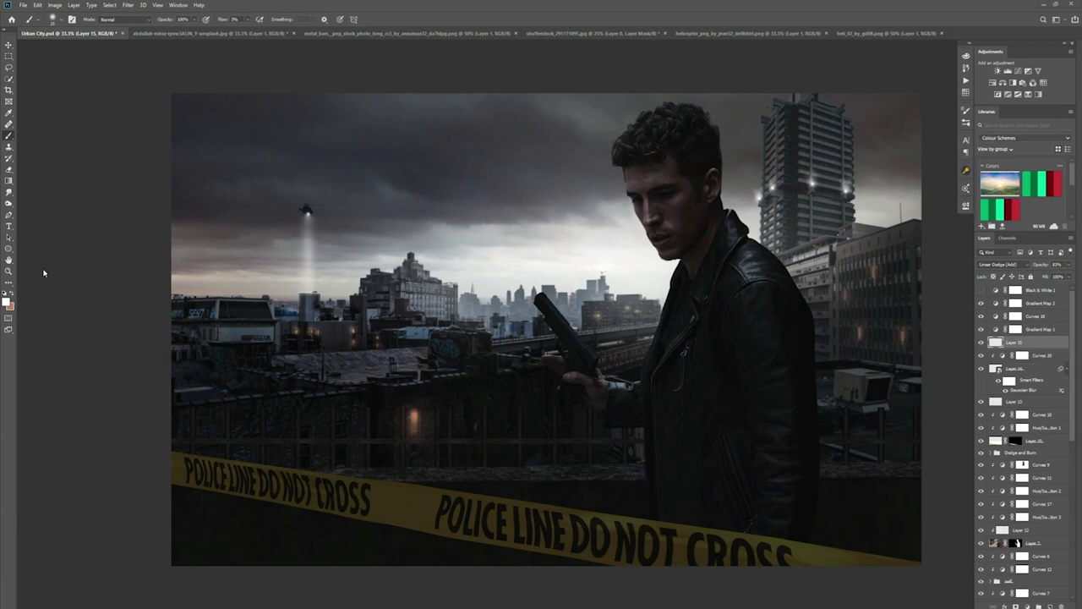
Compare the image with and without the helicopter's light beam and Curves adjustment
{"action": "left_click", "coordinate": [980, 341]}
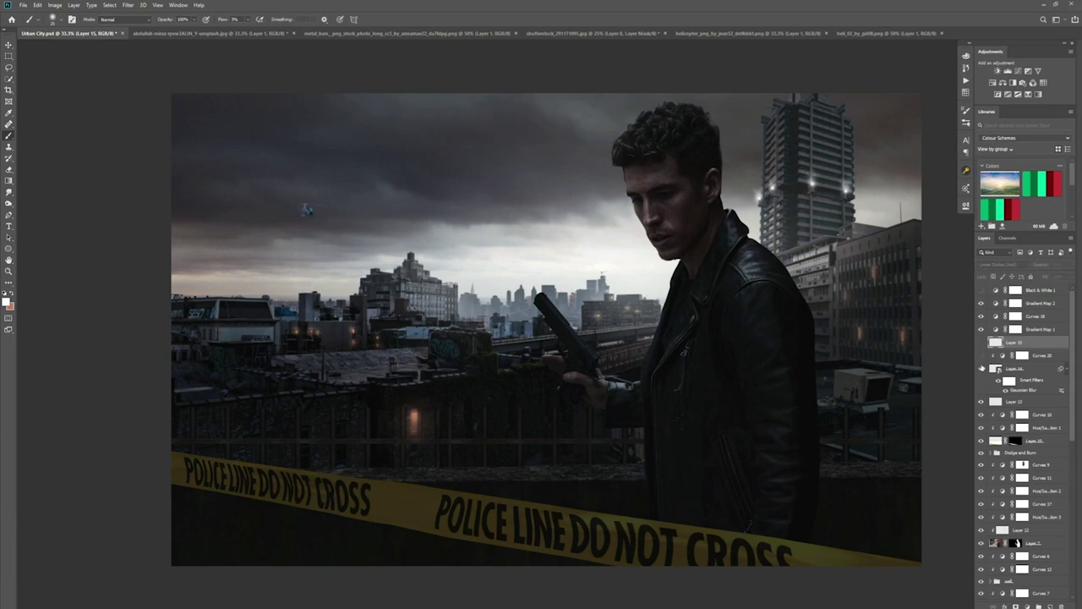
{"action": "left_click", "coordinate": [981, 341]}
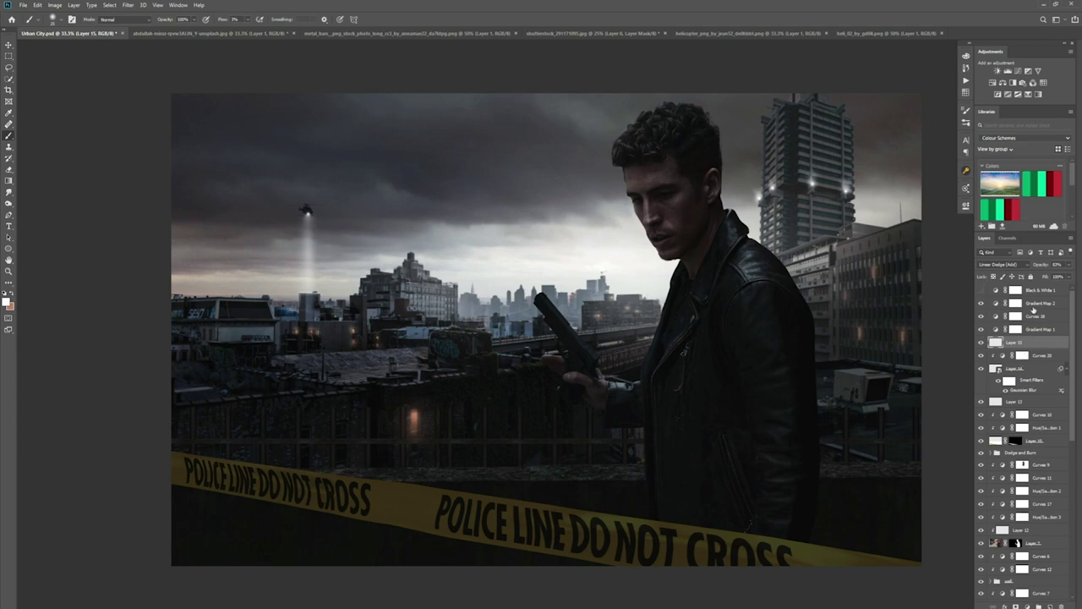
Add a gradient map with a muted teal-blue stop above Gradient Map 2, blended as Color at about 20% opacity
{"action": "left_click", "coordinate": [1015, 303]}
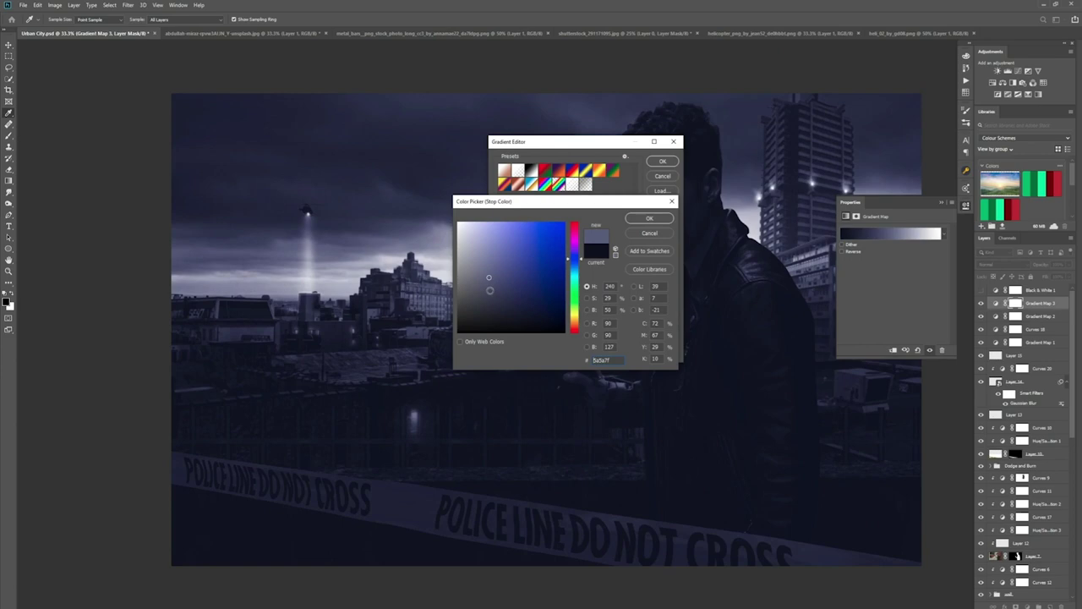
{"action": "left_click_drag", "start_coordinate": [498, 306], "coordinate": [488, 278]}
{"action": "left_click_drag", "start_coordinate": [575, 259], "coordinate": [582, 271]}
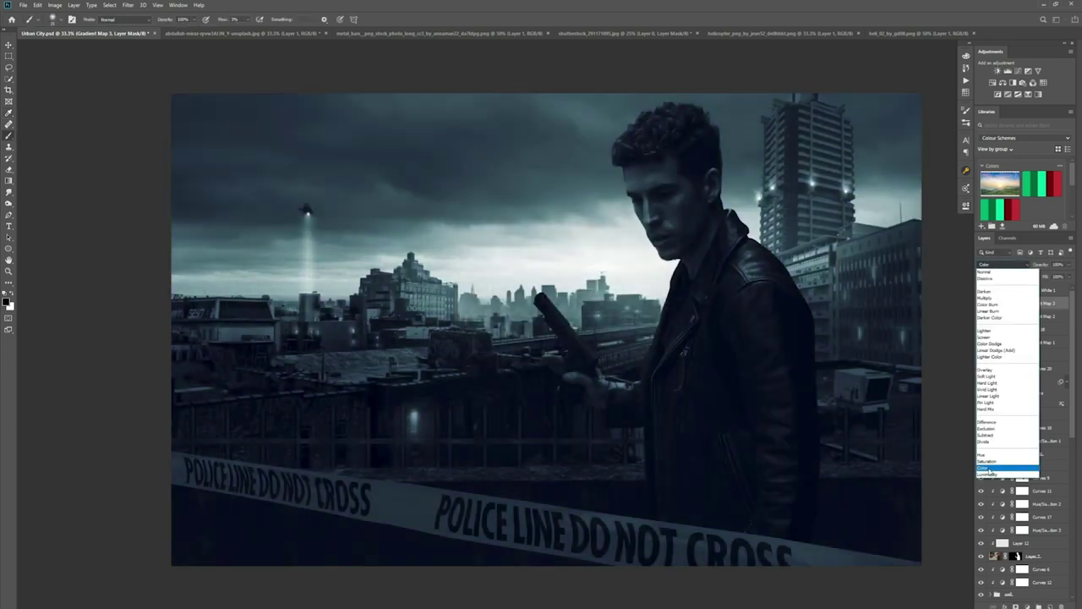
{"action": "left_click", "coordinate": [979, 467]}
{"action": "left_click_drag", "start_coordinate": [1066, 265], "coordinate": [1037, 277]}
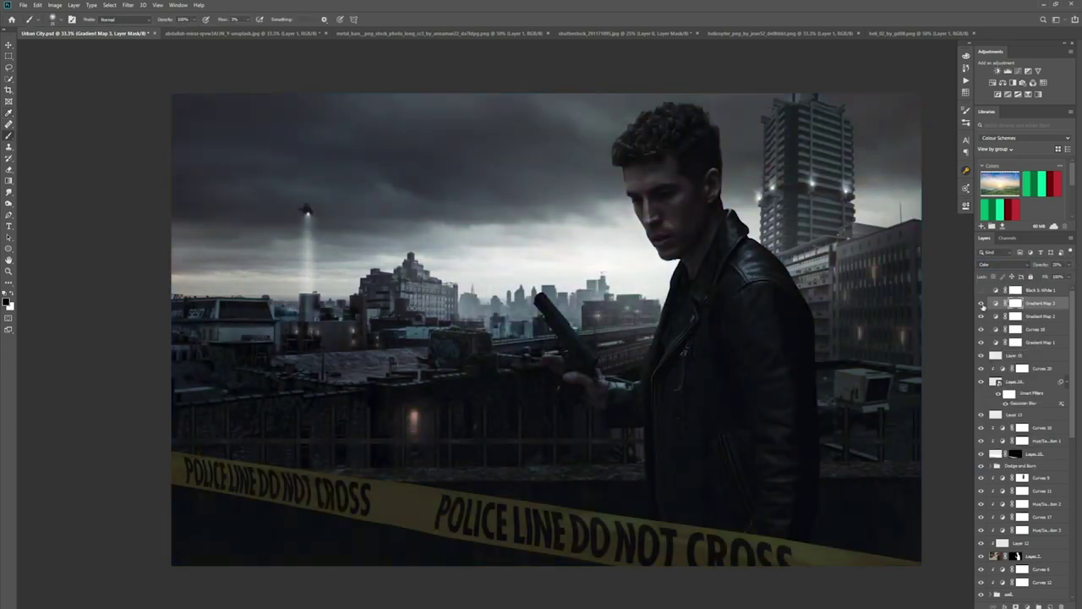
Restrict Gradient Map 3 to the darker underlying tones using the Blend If underlying-layer highlight slider
{"action": "left_click", "coordinate": [128, 5]}
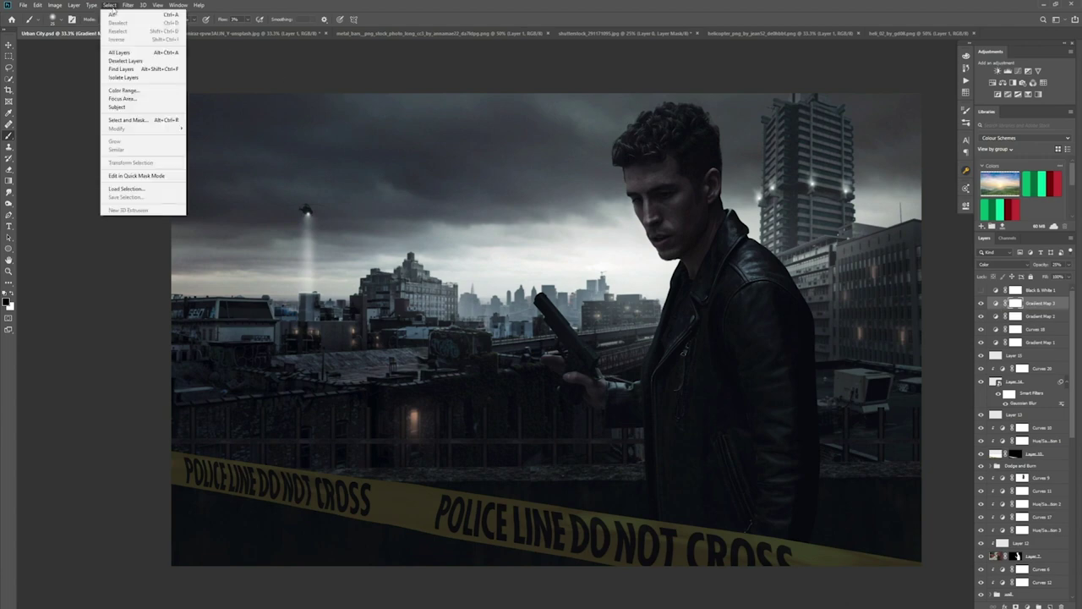
{"action": "left_click", "coordinate": [143, 5]}
{"action": "double_click", "coordinate": [1058, 306]}
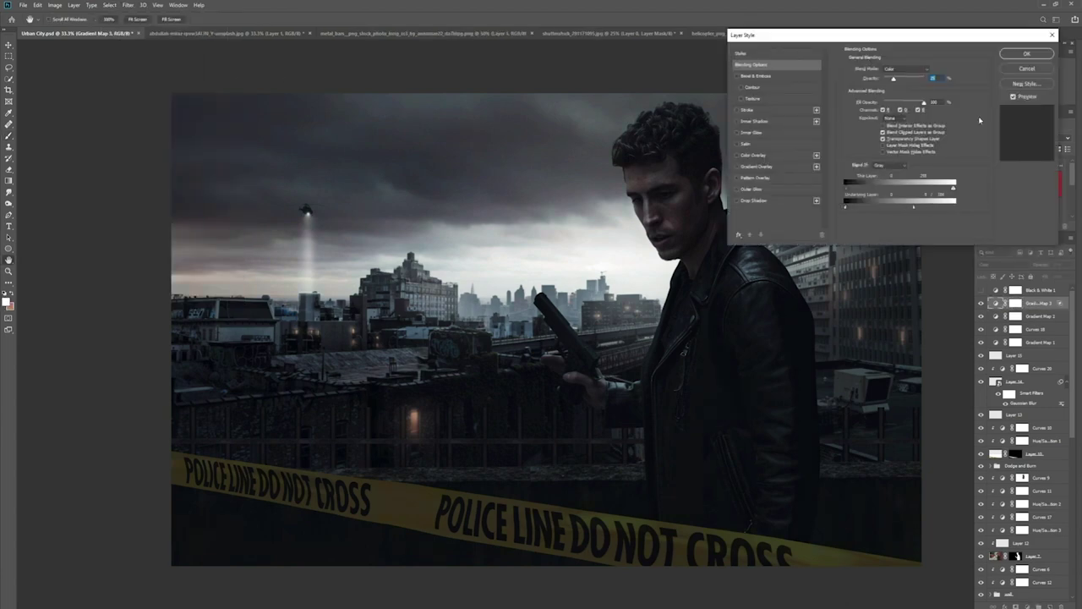
{"action": "key", "text": "Return"}
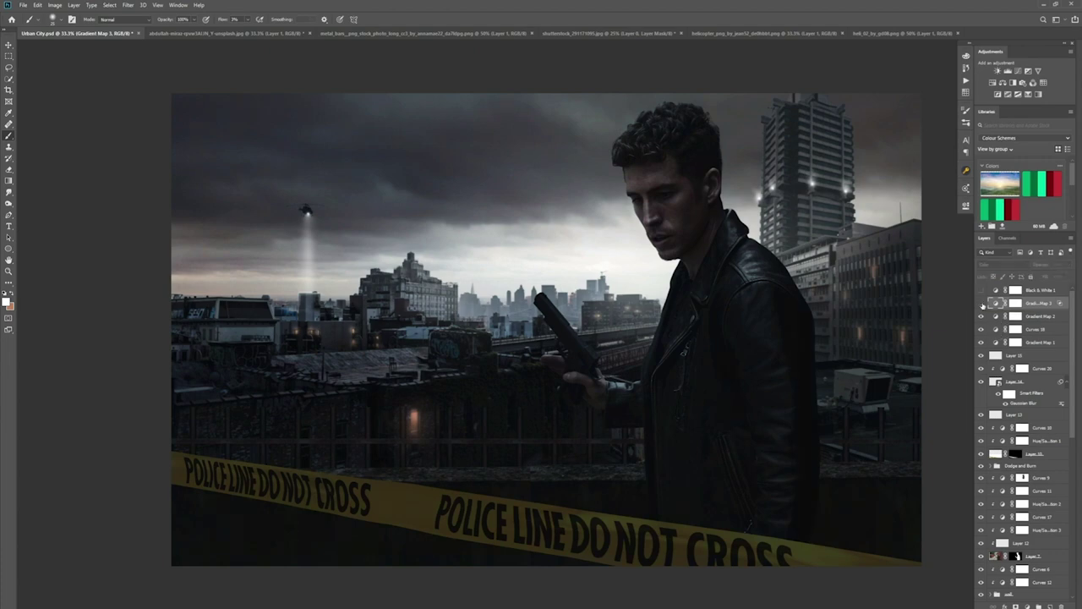
Add a new layer directly beneath the man's layer and set its blending mode to Color Dodge
{"action": "left_click", "coordinate": [1018, 356]}
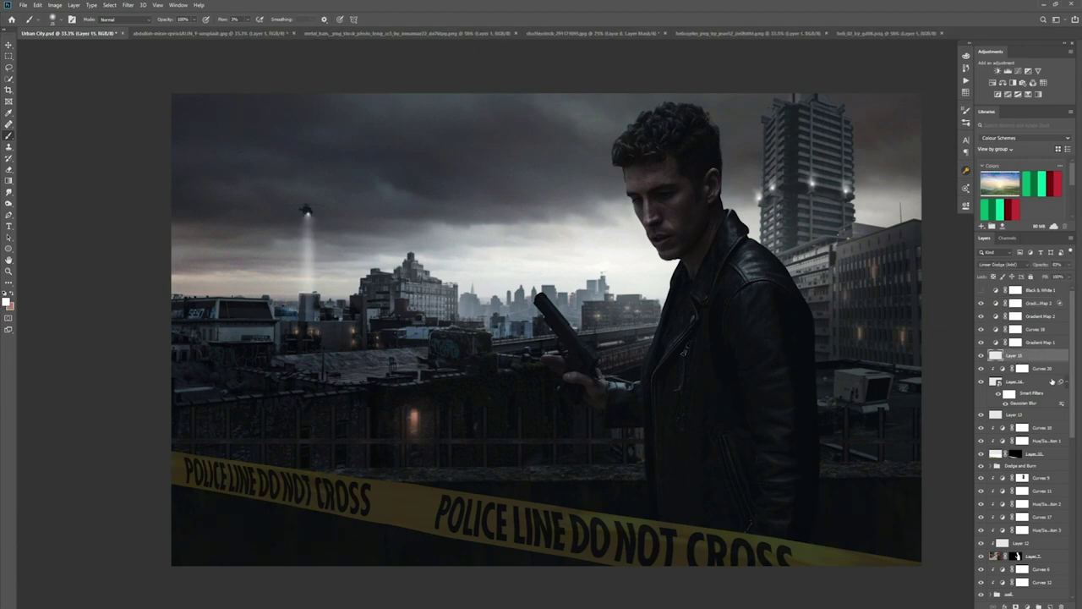
{"action": "left_click", "coordinate": [1055, 370]}
{"action": "scroll", "coordinate": [1055, 373], "scroll_direction": "down", "scroll_amount": 5}
{"action": "left_click", "coordinate": [1052, 426]}
{"action": "left_click", "coordinate": [1049, 605]}
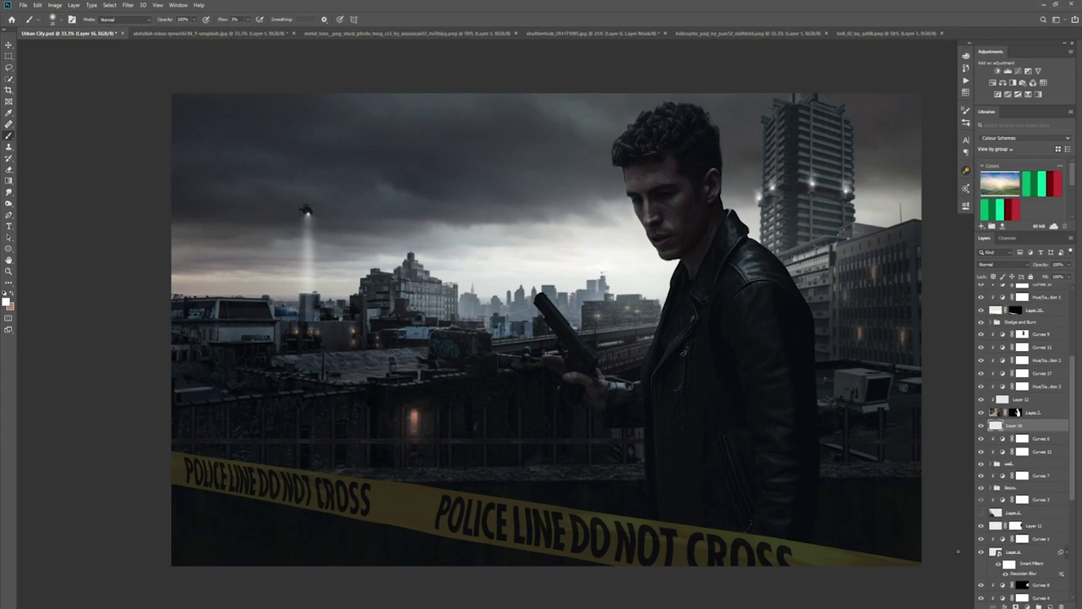
{"action": "left_click", "coordinate": [1017, 266]}
{"action": "left_click", "coordinate": [997, 348]}
Try painting an orange glow along the bright horizon behind the man with a larger brush at increased flow
{"action": "key", "text": "x"}
{"action": "left_click", "coordinate": [248, 19]}
{"action": "left_click", "coordinate": [257, 30]}
{"action": "key", "text": "bracketright"}
{"action": "key", "text": "bracketright"}
{"action": "key", "text": "bracketright"}
{"action": "key", "text": "bracketright"}
{"action": "key", "text": "bracketright"}
{"action": "left_click", "coordinate": [625, 272]}
{"action": "left_click_drag", "start_coordinate": [598, 274], "coordinate": [455, 277]}
{"action": "key", "text": "ctrl+z"}
{"action": "key", "text": "ctrl+z"}
{"action": "key", "text": "ctrl+z"}
{"action": "key", "text": "ctrl+z"}
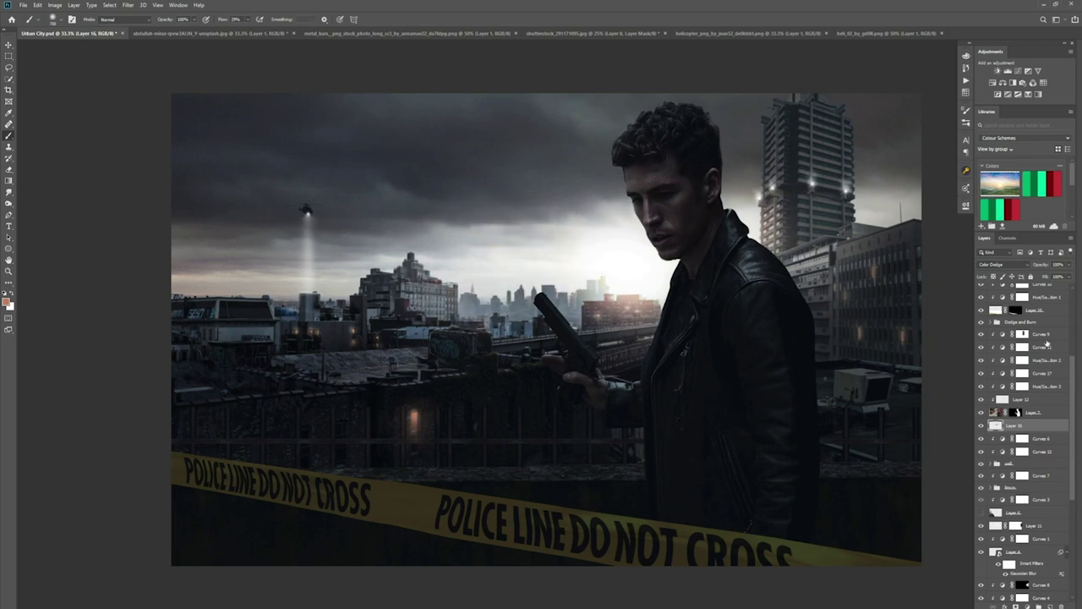
Repaint a faint orange glow across the bright horizon with a larger brush at 6% flow, then lower the glow layer's fill
{"action": "left_click_drag", "start_coordinate": [246, 19], "coordinate": [239, 30]}
{"action": "key", "text": "bracketright"}
{"action": "key", "text": "bracketright"}
{"action": "key", "text": "bracketright"}
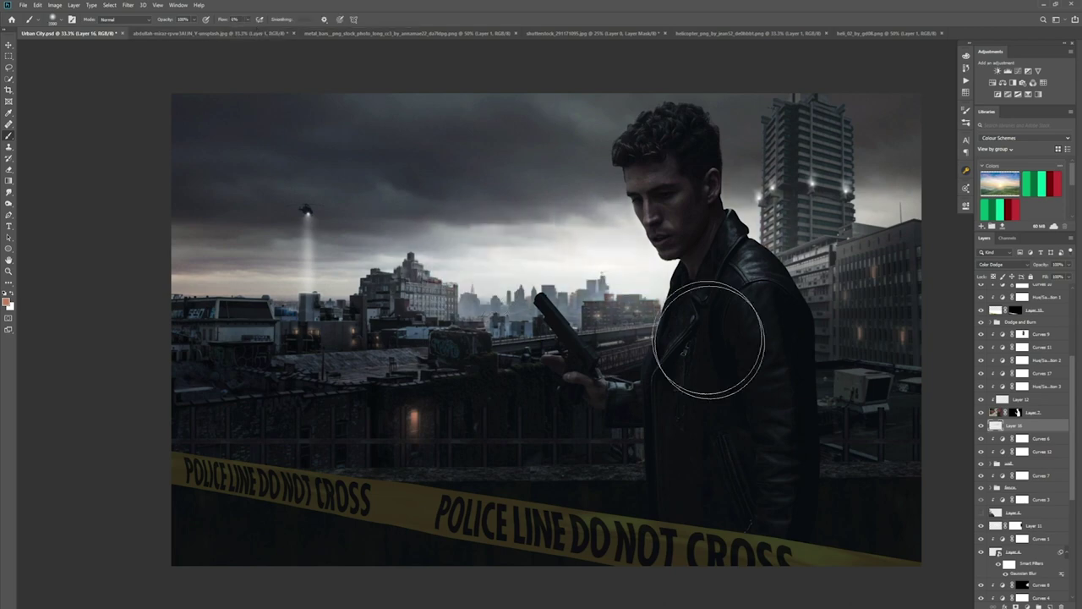
{"action": "left_click_drag", "start_coordinate": [585, 264], "coordinate": [480, 250]}
{"action": "left_click_drag", "start_coordinate": [1068, 276], "coordinate": [1044, 288]}
{"action": "left_click", "coordinate": [981, 426]}
{"action": "left_click", "coordinate": [981, 426]}
Add a new layer directly above Layer 15, sample the bright sky colour, and set the layer's blending mode to Linear Dodge (Add)
{"action": "left_click_drag", "start_coordinate": [1072, 380], "coordinate": [1072, 313]}
{"action": "left_click", "coordinate": [1032, 355]}
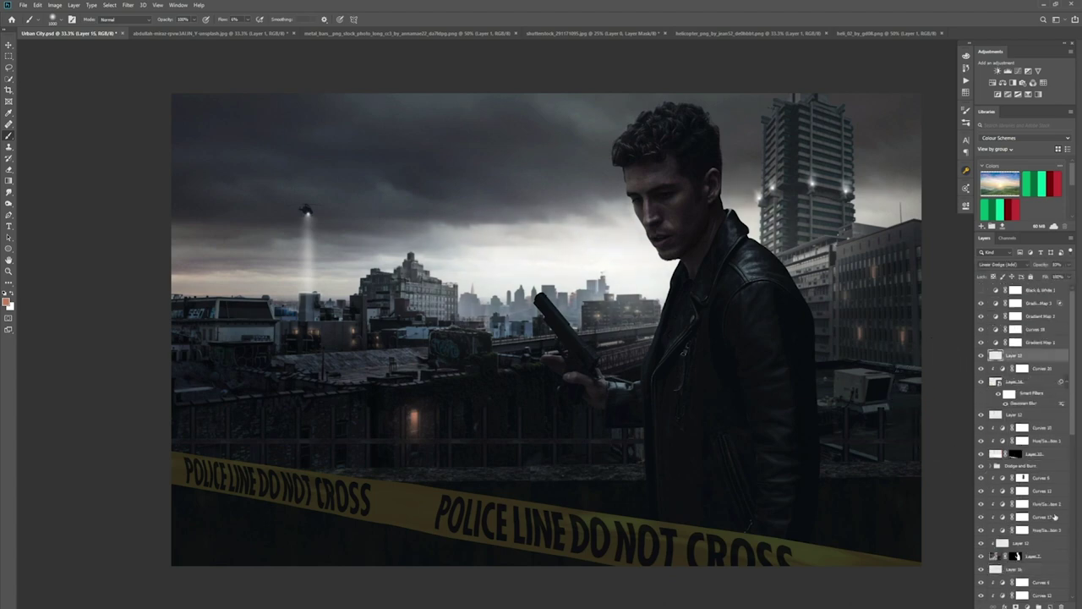
{"action": "left_click", "coordinate": [1049, 605]}
{"action": "left_click", "coordinate": [596, 269], "text": "alt"}
{"action": "key", "text": "shift+alt+a"}
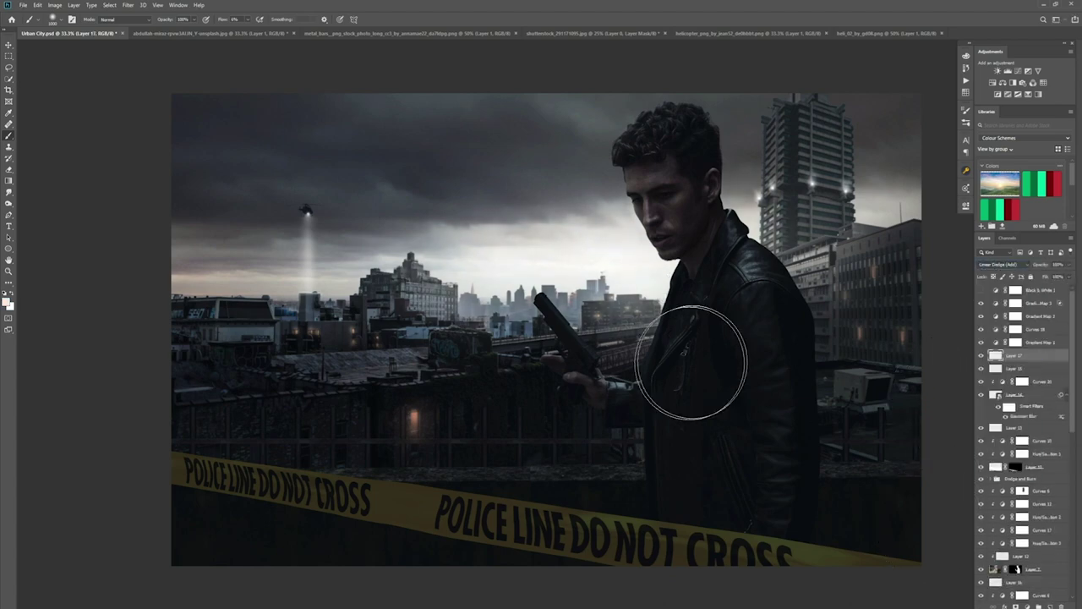
Paint soft light around the man's face and neck with a larger brush at 4% flow, and reduce Layer 17's fill
{"action": "left_click_drag", "start_coordinate": [248, 20], "coordinate": [244, 29]}
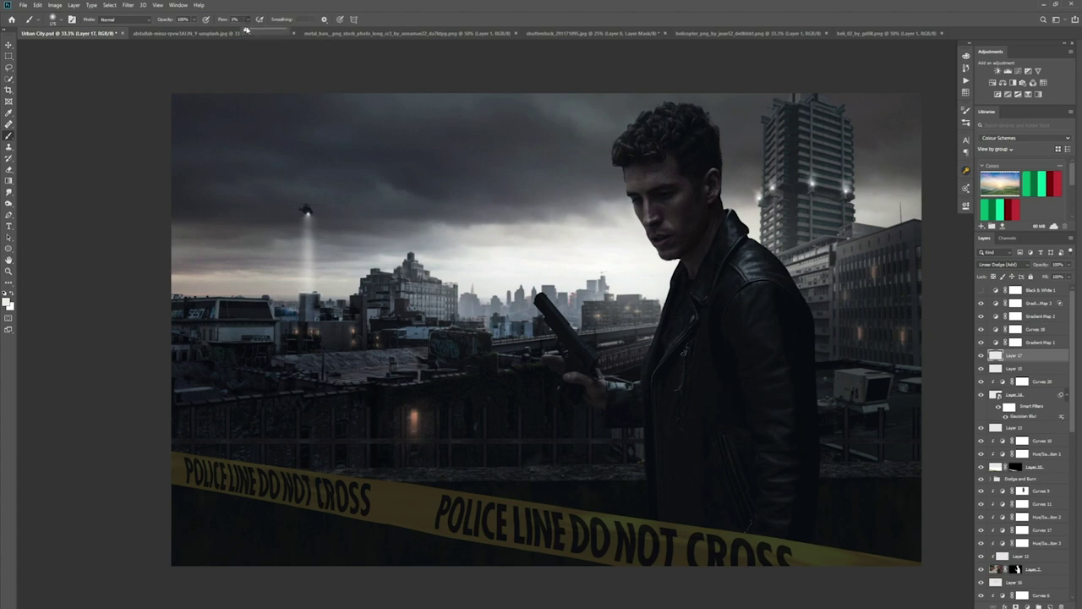
{"action": "key", "text": "bracketright"}
{"action": "key", "text": "bracketright"}
{"action": "key", "text": "bracketright"}
{"action": "key", "text": "bracketright"}
{"action": "left_click", "coordinate": [649, 235]}
{"action": "left_click_drag", "start_coordinate": [682, 239], "coordinate": [740, 196]}
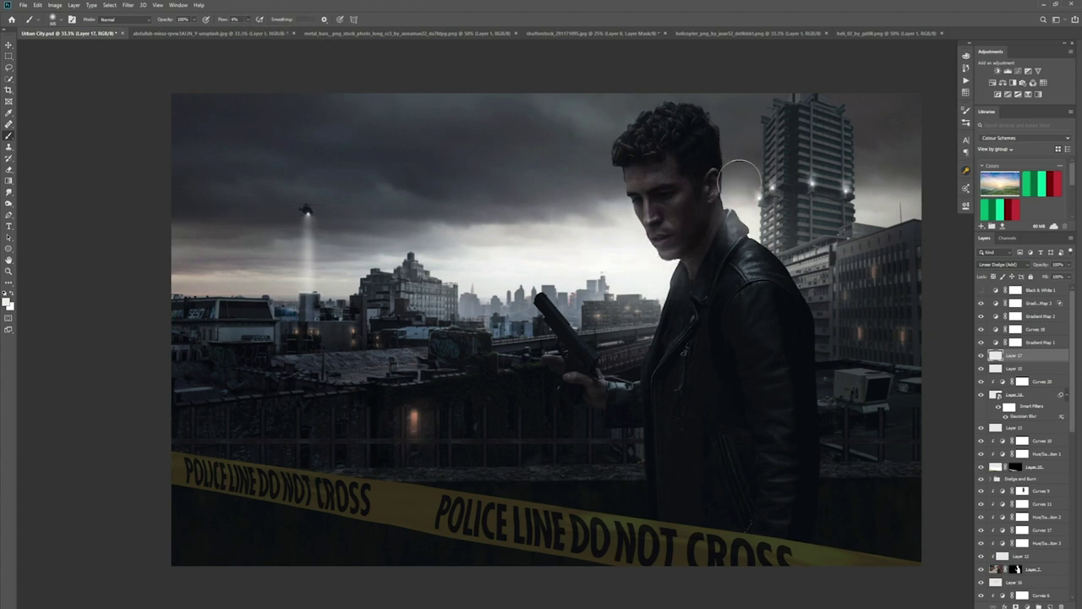
{"action": "mouse_move", "coordinate": [1069, 276]}
{"action": "left_mouse_down"}
{"action": "mouse_move", "coordinate": [1032, 290]}
{"action": "mouse_move", "coordinate": [1054, 290]}
{"action": "left_mouse_up"}
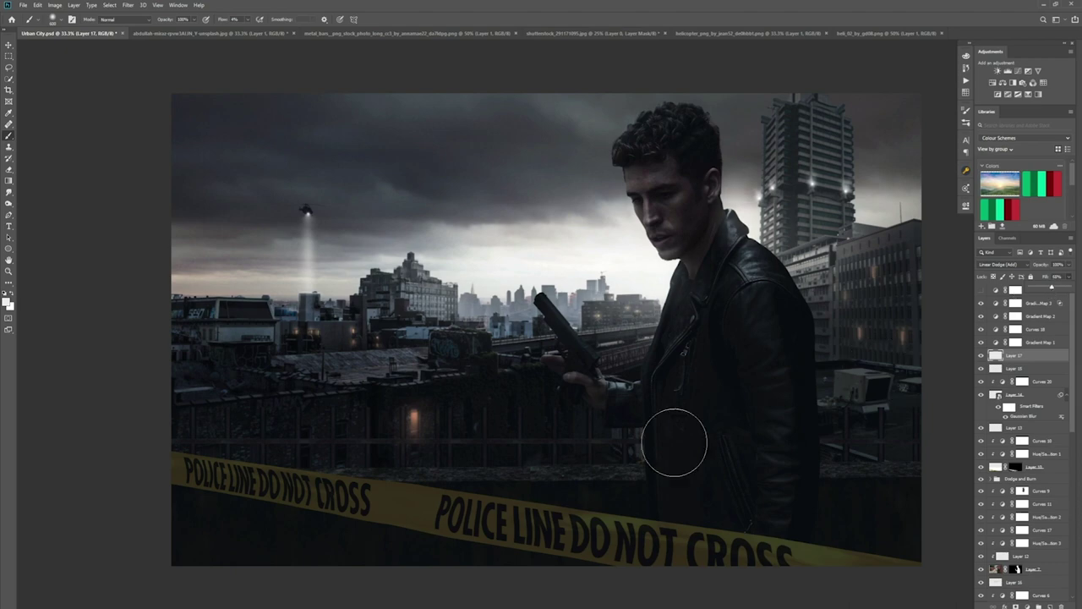
Adjust Gradient Map 3's opacity to about 22% and compare the image with the adjustment off and on
{"action": "left_click", "coordinate": [982, 305]}
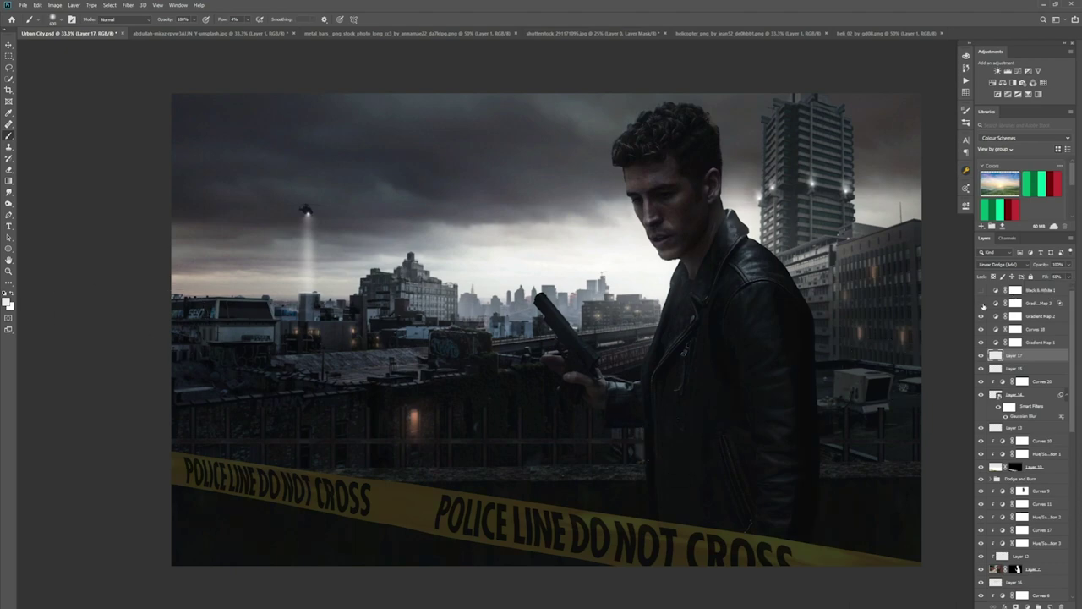
{"action": "left_click", "coordinate": [1047, 303]}
{"action": "left_click", "coordinate": [1068, 266]}
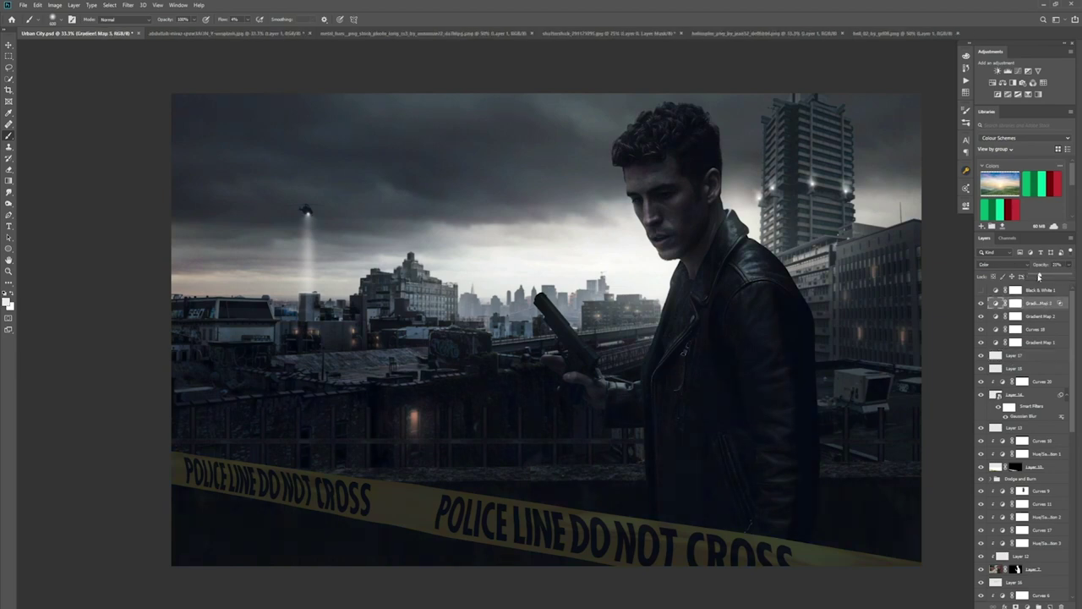
{"action": "left_click", "coordinate": [980, 304]}
{"action": "left_click", "coordinate": [981, 303]}
Add a layer mask to Layer 17, reduce the brush size for masking the painted light, and save the document
{"action": "left_click", "coordinate": [1010, 355]}
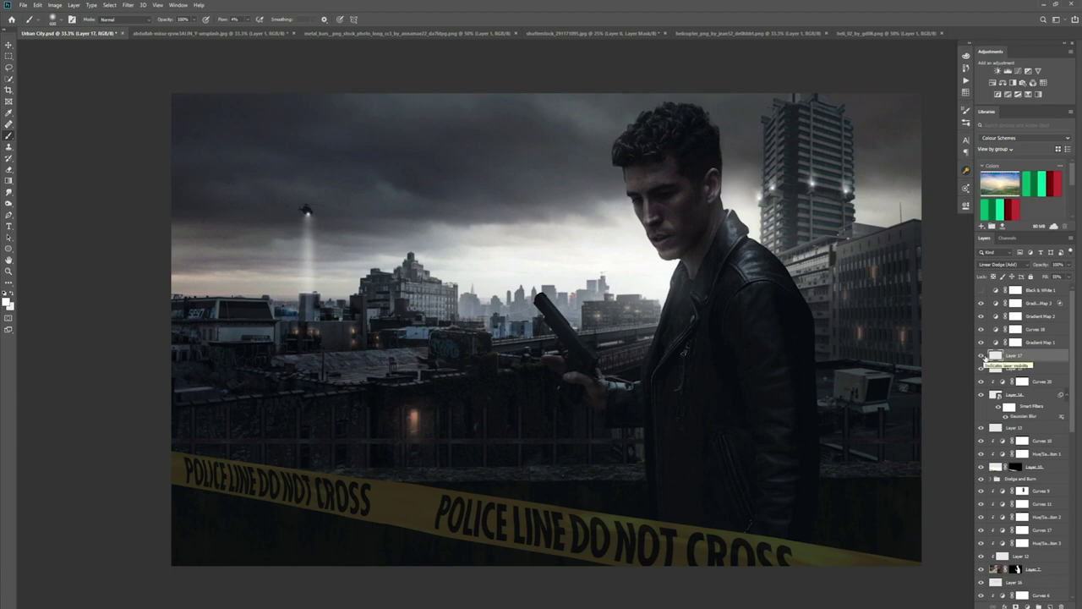
{"action": "left_click", "coordinate": [1015, 606]}
{"action": "key", "text": "bracketleft"}
{"action": "key", "text": "bracketleft"}
{"action": "key", "text": "bracketleft"}
{"action": "key", "text": "bracketleft"}
{"action": "key", "text": "bracketleft"}
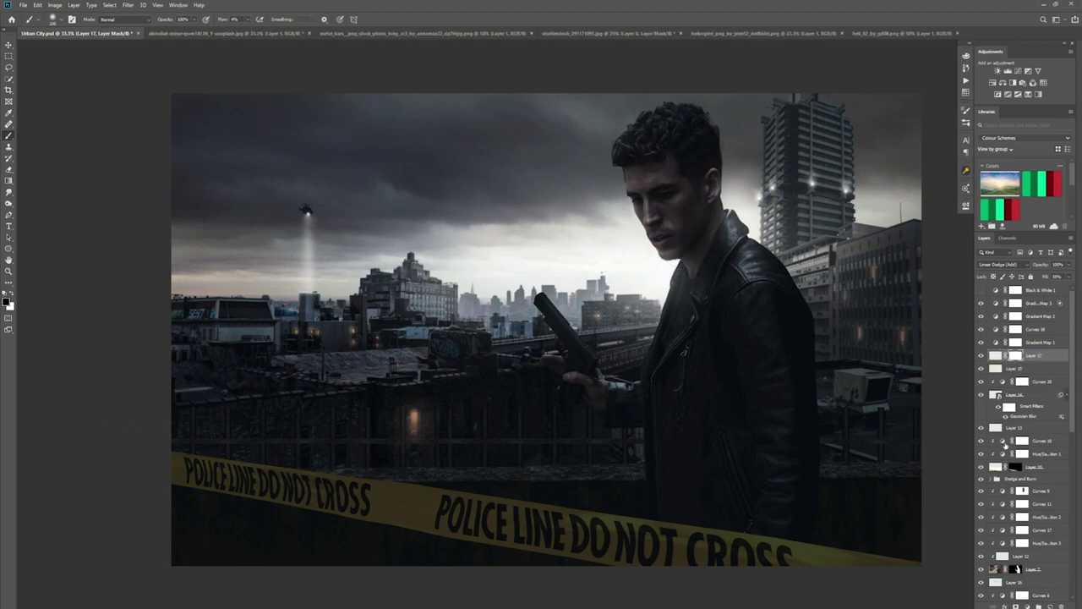
{"action": "key", "text": "ctrl+s"}
Stamp all visible layers into a new merged layer directly above Gradient Map 3
{"action": "left_click", "coordinate": [1041, 291]}
{"action": "left_click", "coordinate": [1044, 303]}
{"action": "key", "text": "ctrl+alt+shift+e"}
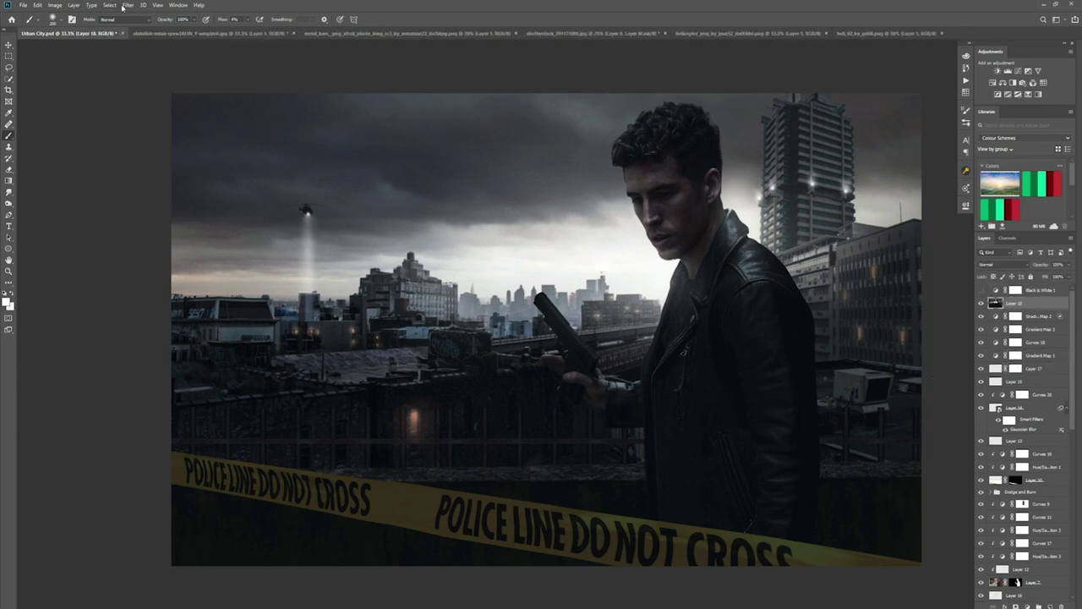
Apply the Color Efex Pro 4 Bleach Bypass filter to the merged layer, comparing before and after in the split preview
{"action": "left_click", "coordinate": [128, 5]}
{"action": "left_click", "coordinate": [279, 186]}
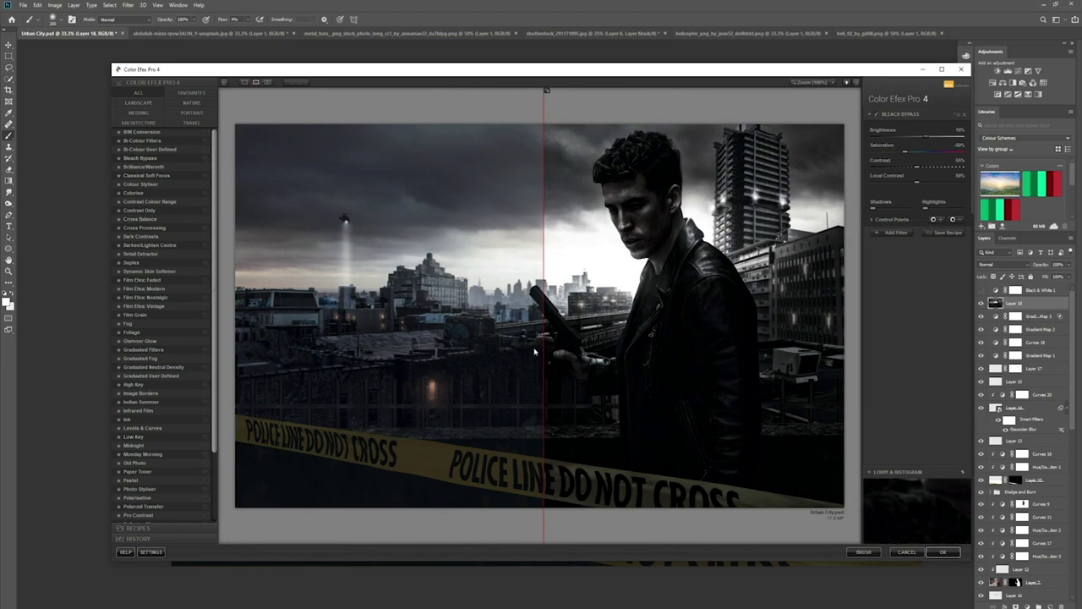
{"action": "left_click_drag", "start_coordinate": [542, 353], "coordinate": [685, 363]}
{"action": "left_click", "coordinate": [947, 552]}
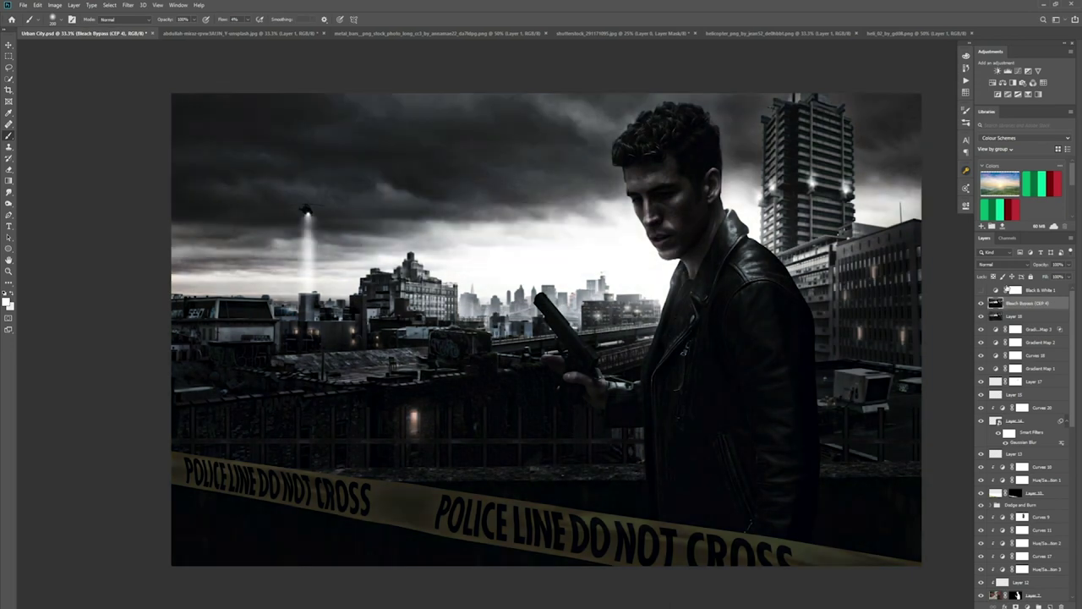
Try blending the Bleach Bypass layer as Luminosity at a strongly reduced opacity, comparing the image with it off and on
{"action": "left_click", "coordinate": [1008, 266]}
{"action": "left_click", "coordinate": [992, 472]}
{"action": "left_click", "coordinate": [1069, 266]}
{"action": "left_click_drag", "start_coordinate": [1070, 270], "coordinate": [1033, 277]}
{"action": "left_click", "coordinate": [981, 304]}
{"action": "left_click", "coordinate": [982, 303]}
{"action": "left_click", "coordinate": [981, 303]}
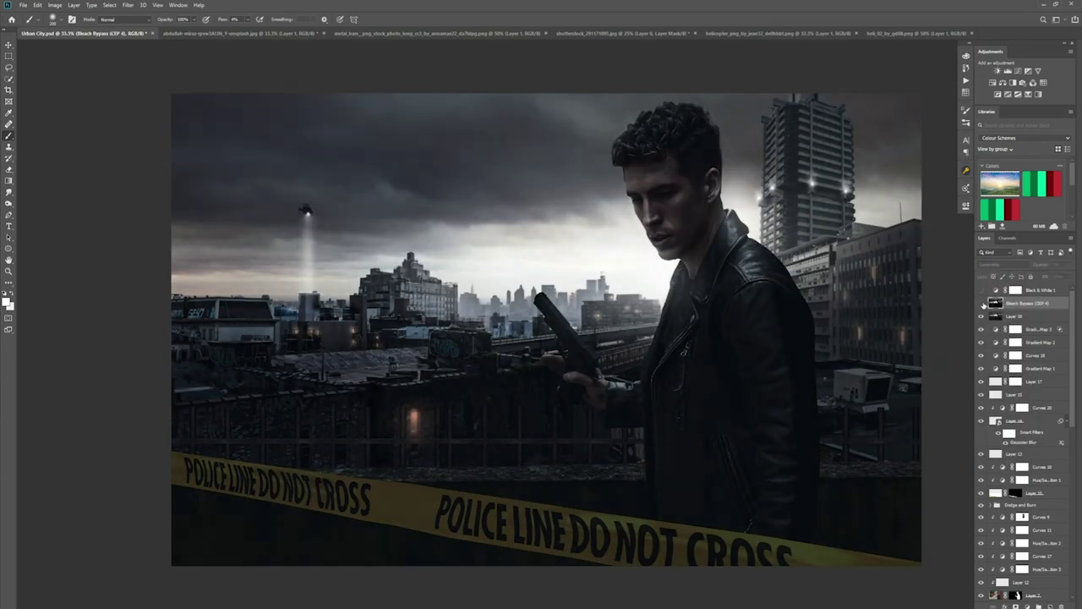
{"action": "left_click", "coordinate": [981, 304]}
Recheck the Bleach Bypass layer's blending mode and delete that layer
{"action": "left_click", "coordinate": [1002, 264]}
{"action": "left_click", "coordinate": [994, 264]}
{"action": "left_click", "coordinate": [982, 303]}
{"action": "key", "text": "Delete"}
Apply the Color Efex Pro 4 Detail Extractor filter to the merged layer
{"action": "left_click", "coordinate": [127, 5]}
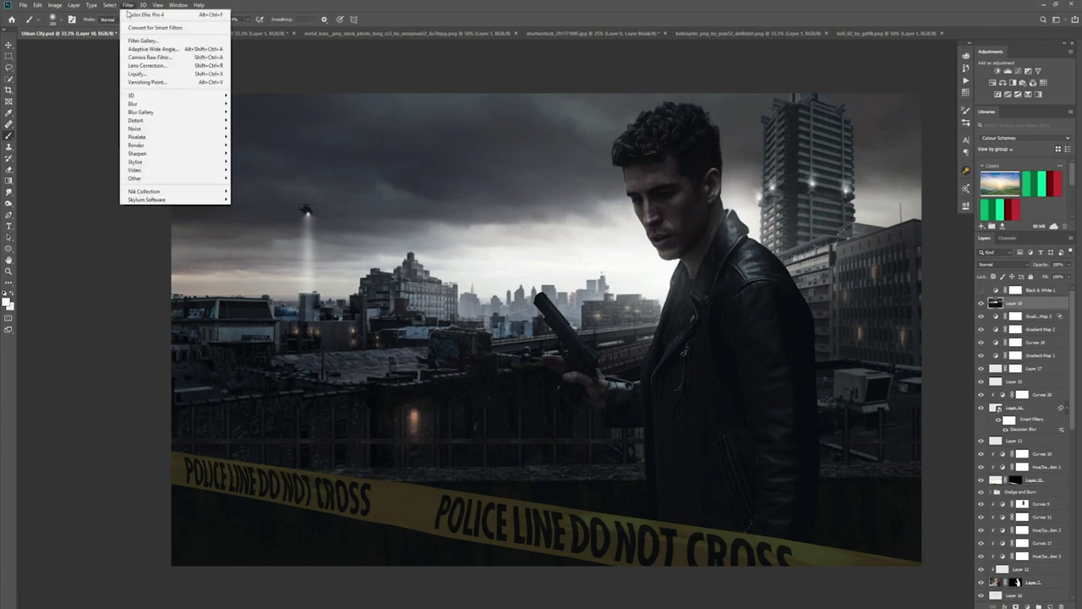
{"action": "mouse_move", "coordinate": [171, 193]}
{"action": "left_click", "coordinate": [255, 199]}
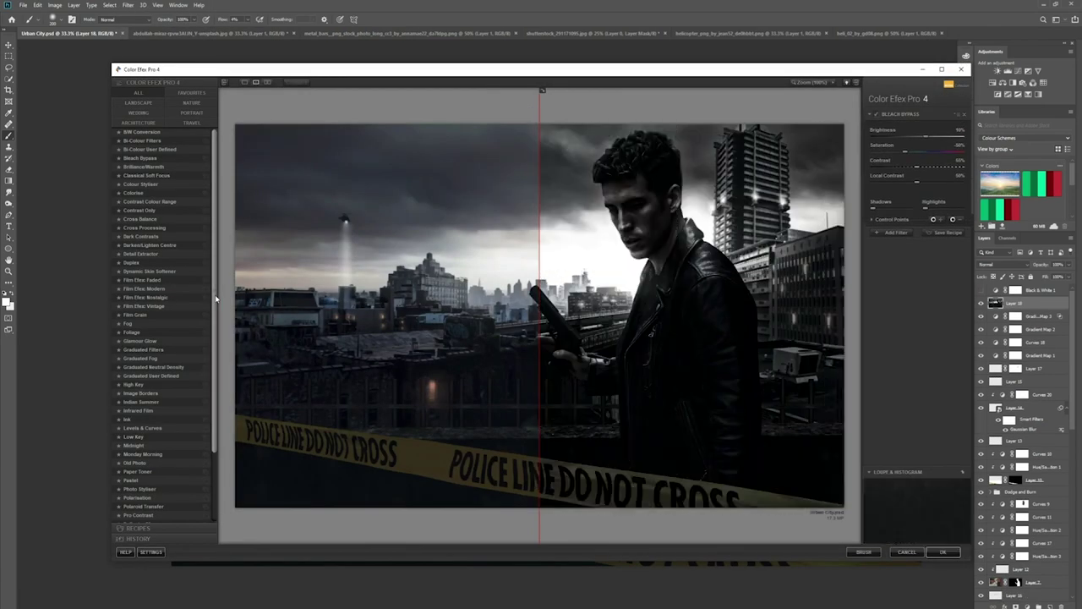
{"action": "left_click", "coordinate": [140, 253]}
{"action": "left_click", "coordinate": [943, 552]}
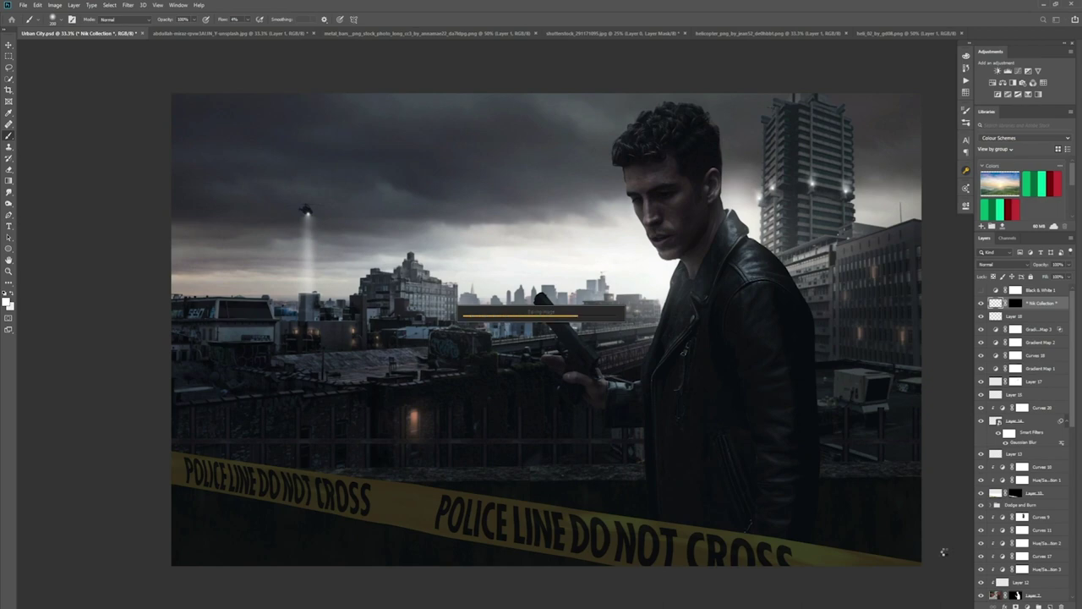
Try blending the Detail Extractor layer as Luminosity at a strongly reduced opacity
{"action": "left_click", "coordinate": [1001, 264]}
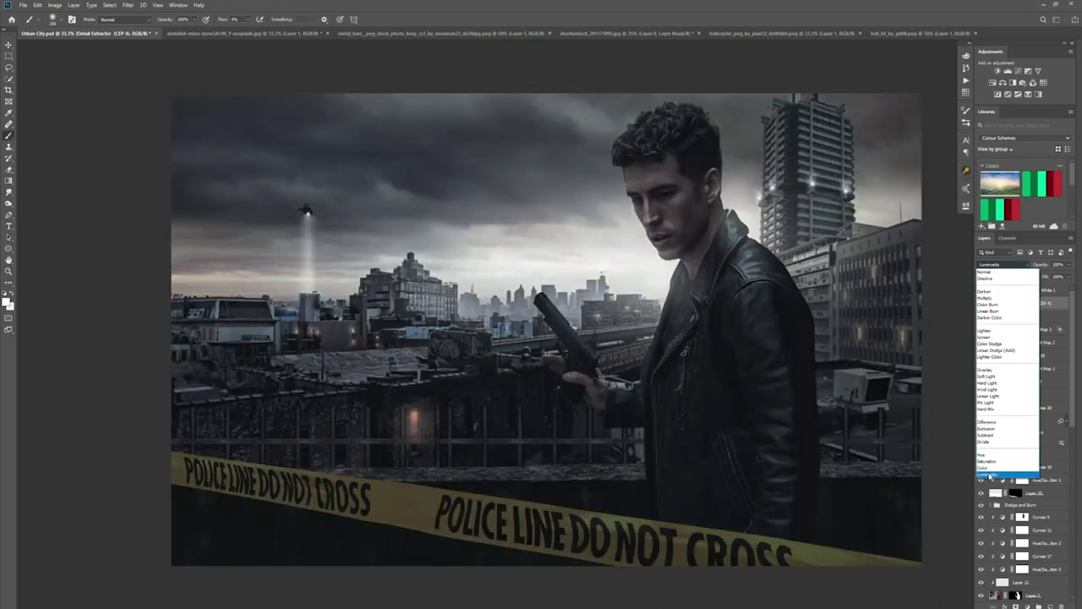
{"action": "left_click", "coordinate": [1006, 475]}
{"action": "left_click", "coordinate": [1067, 264]}
{"action": "left_click_drag", "start_coordinate": [1068, 277], "coordinate": [1042, 276]}
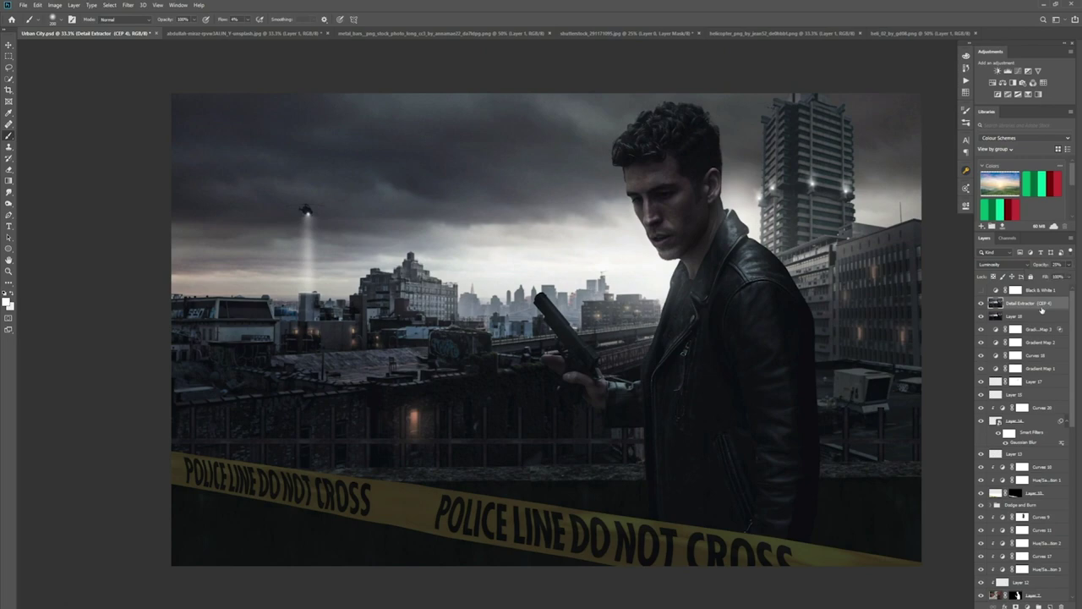
Delete the Detail Extractor layer and save the document
{"action": "key", "text": "Delete"}
{"action": "key", "text": "ctrl+s"}
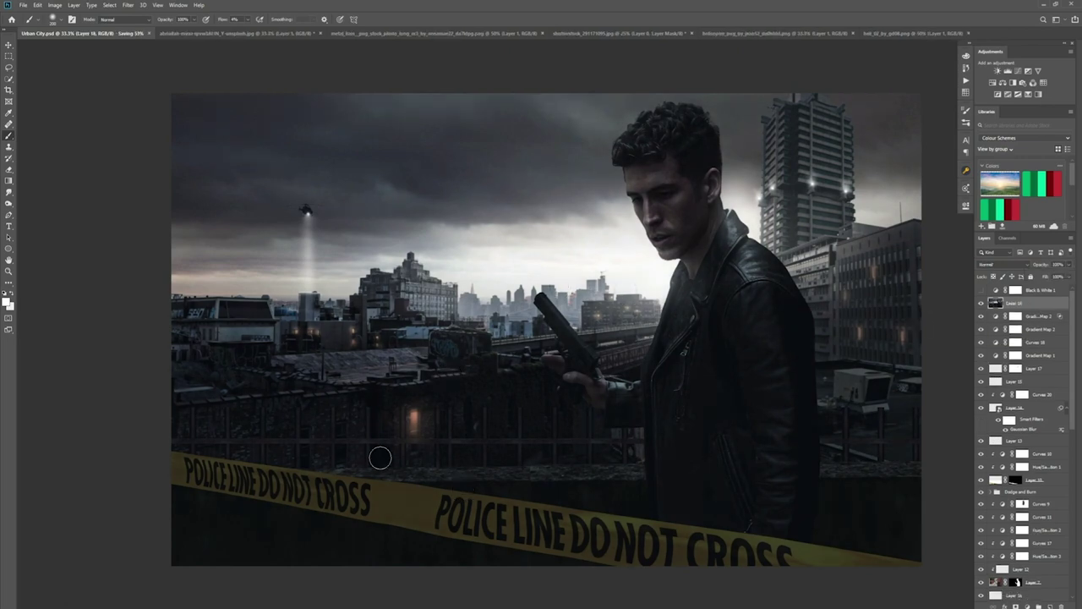